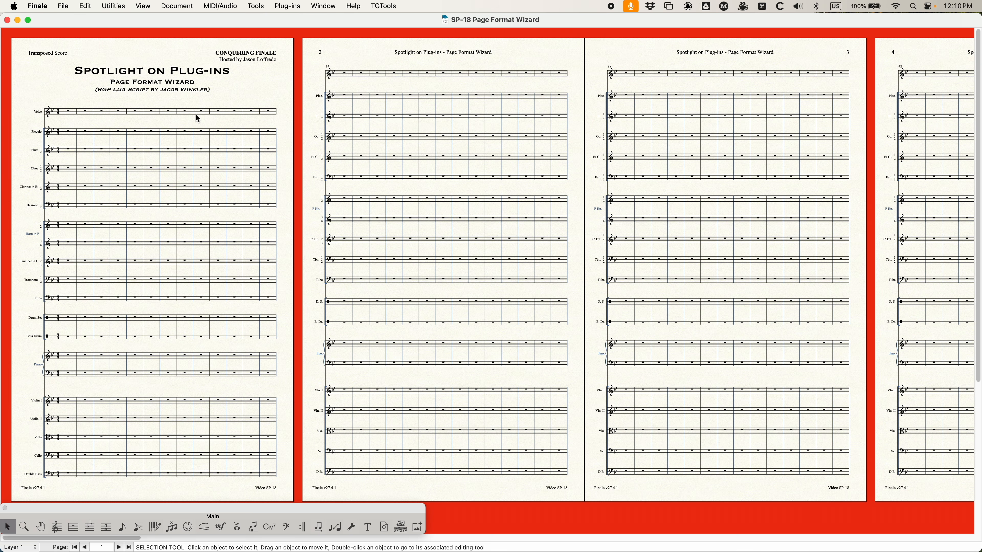
pyautogui.click(287, 6)
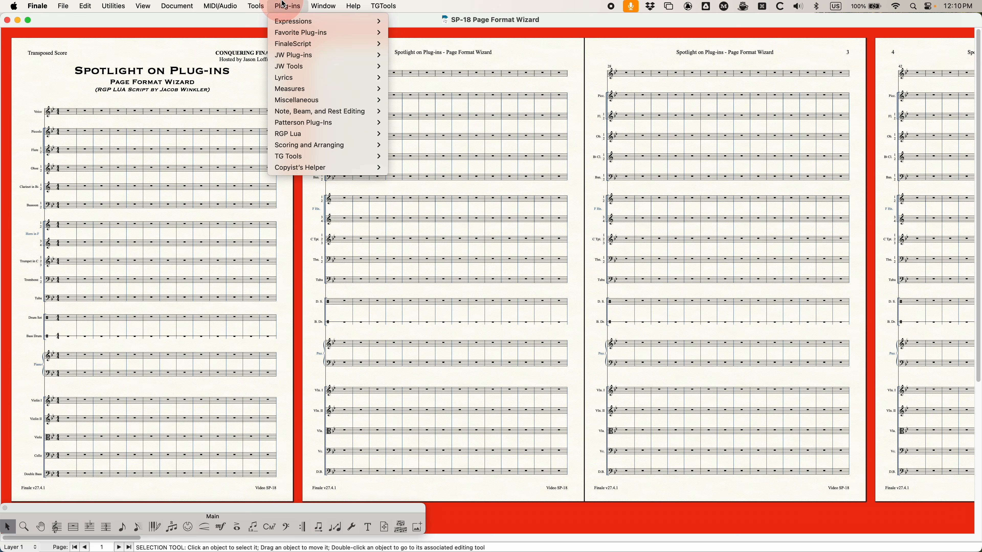
pyautogui.moveTo(326, 134)
pyautogui.scroll(-15, 452, 139)
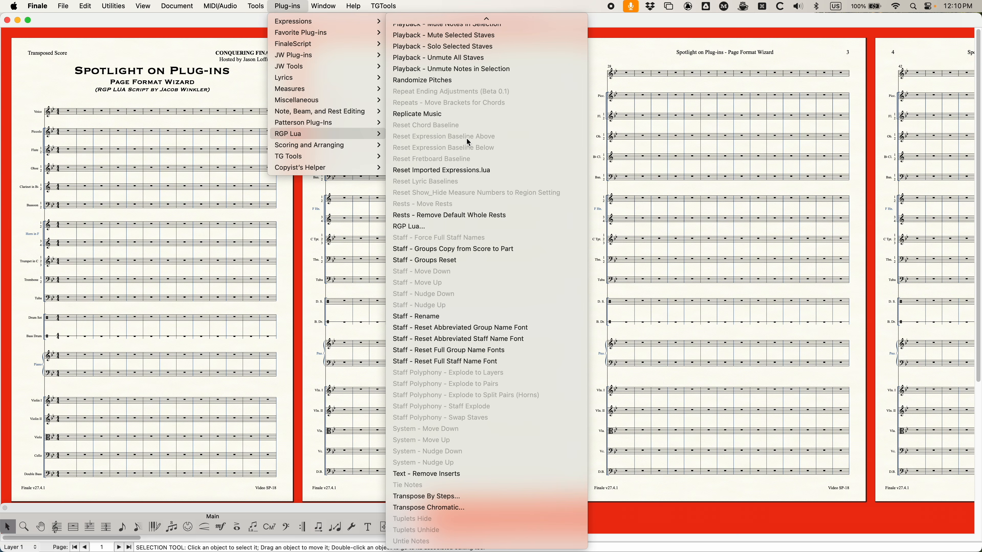
pyautogui.scroll(10, 469, 143)
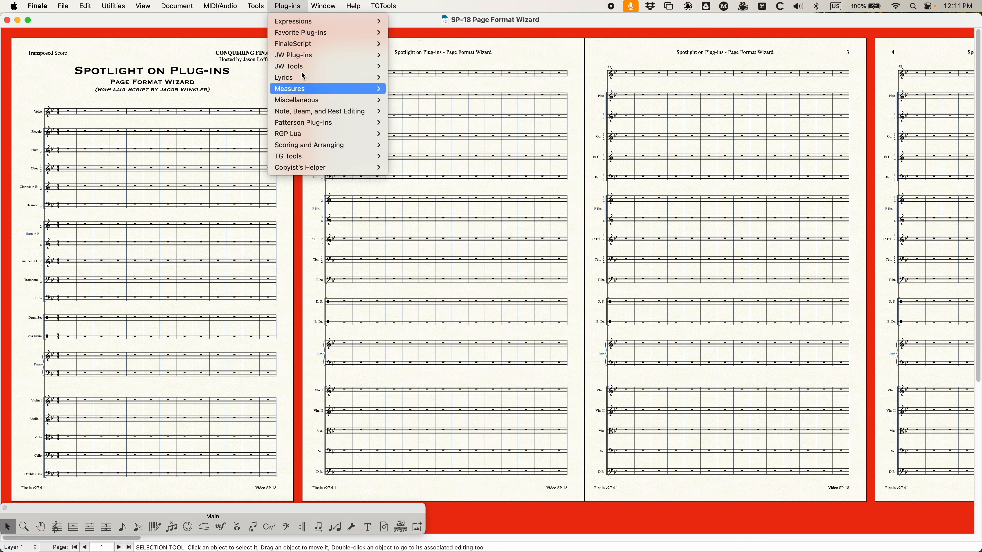
pyautogui.click(286, 5)
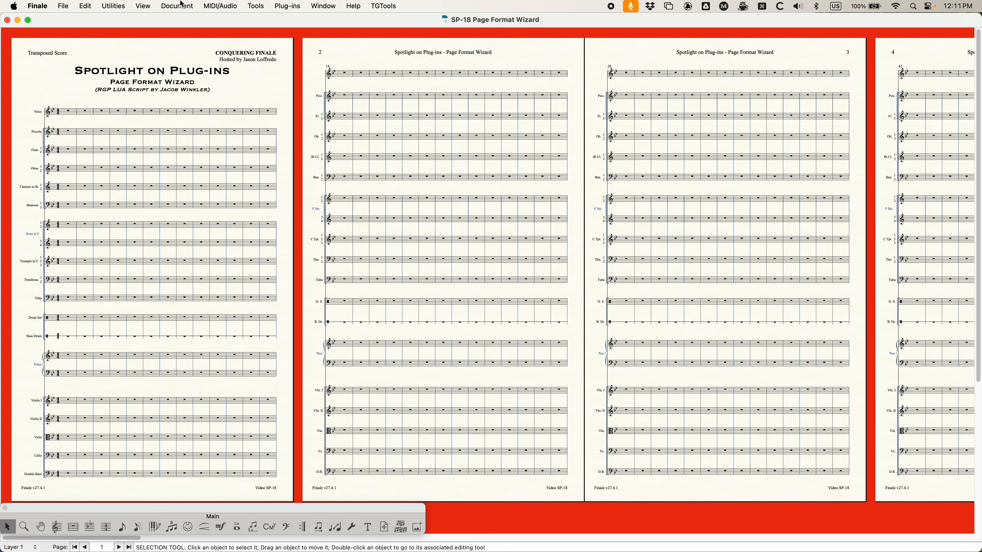
# Step: Examine the size, scaling and margin settings in the score's Page Format dialog, and close it without applying changes
pyautogui.click(181, 4)
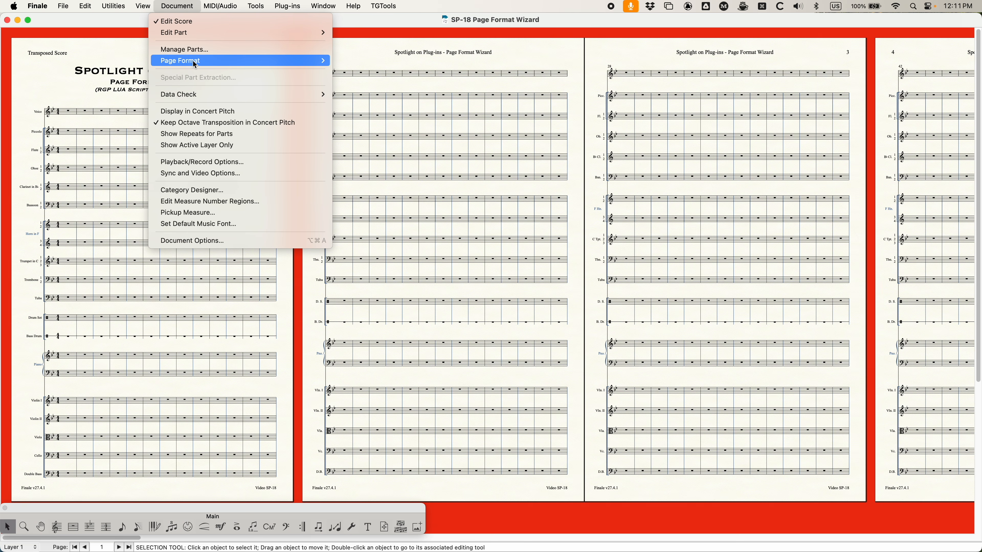
pyautogui.moveTo(193, 61)
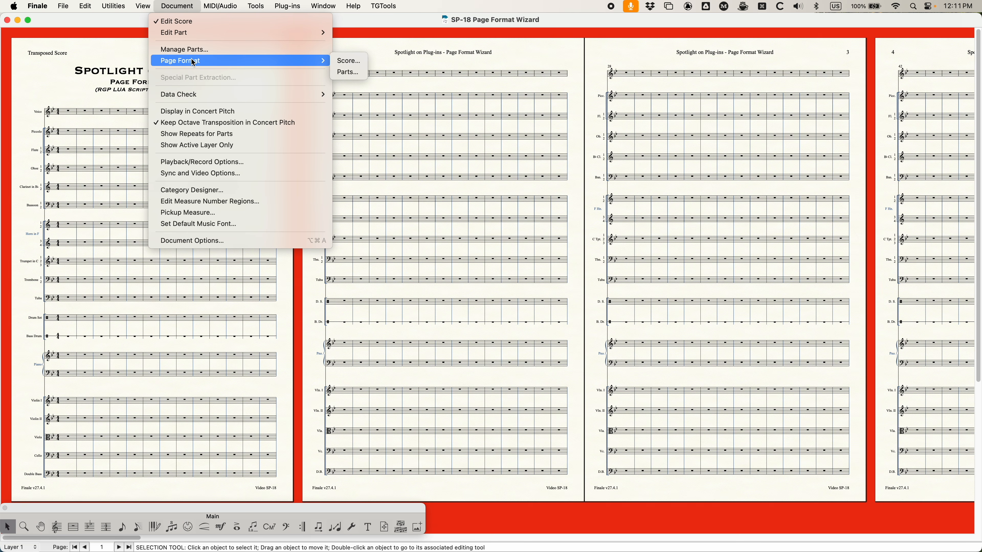
pyautogui.click(348, 62)
pyautogui.moveTo(446, 95)
pyautogui.mouseDown()
pyautogui.moveTo(435, 90)
pyautogui.moveTo(454, 98)
pyautogui.mouseUp()
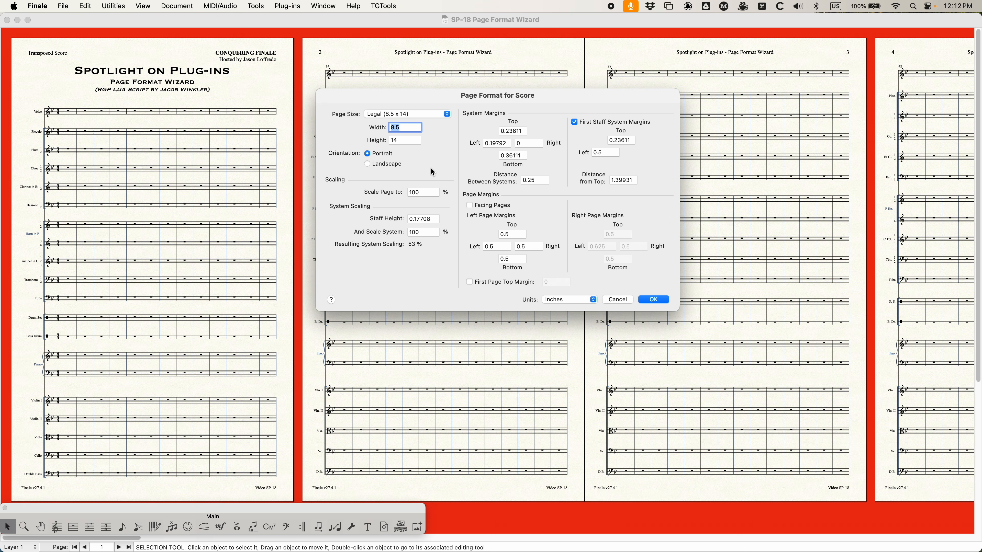
pyautogui.moveTo(444, 96); pyautogui.dragTo(434, 95)
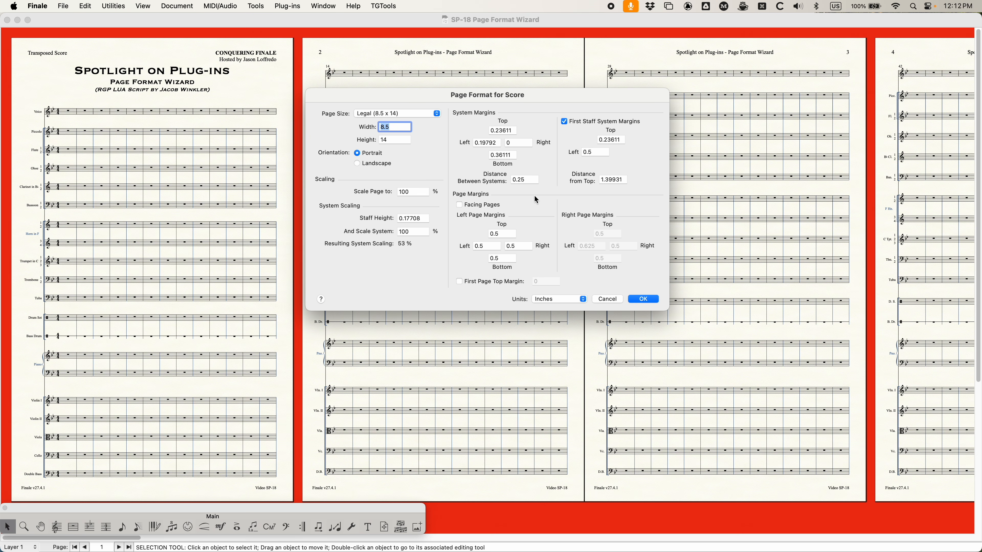
pyautogui.click(607, 300)
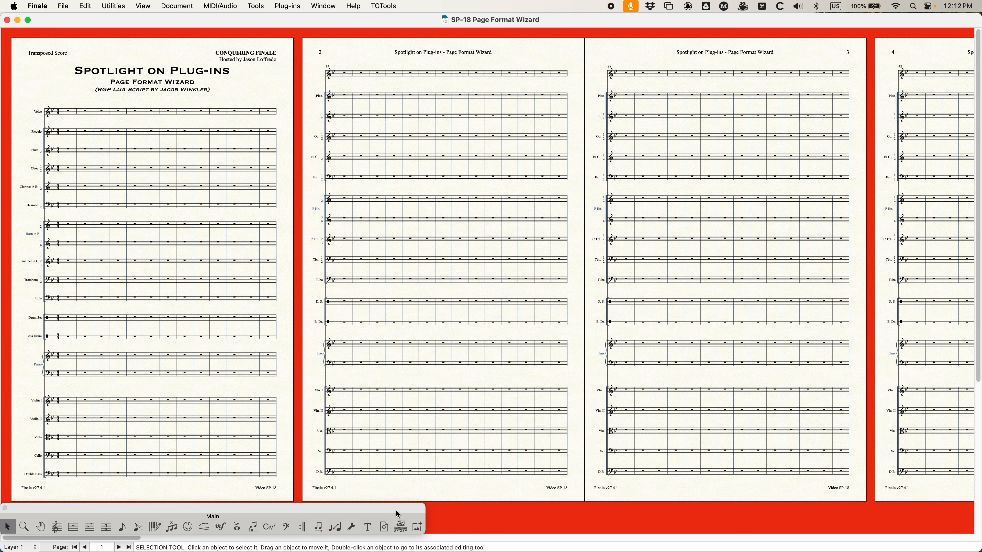
# Step: Use the Page Layout Tool to inspect the Resize Staff System options, including Update Page Format, and cancel the dialog
pyautogui.click(383, 527)
pyautogui.click(369, 6)
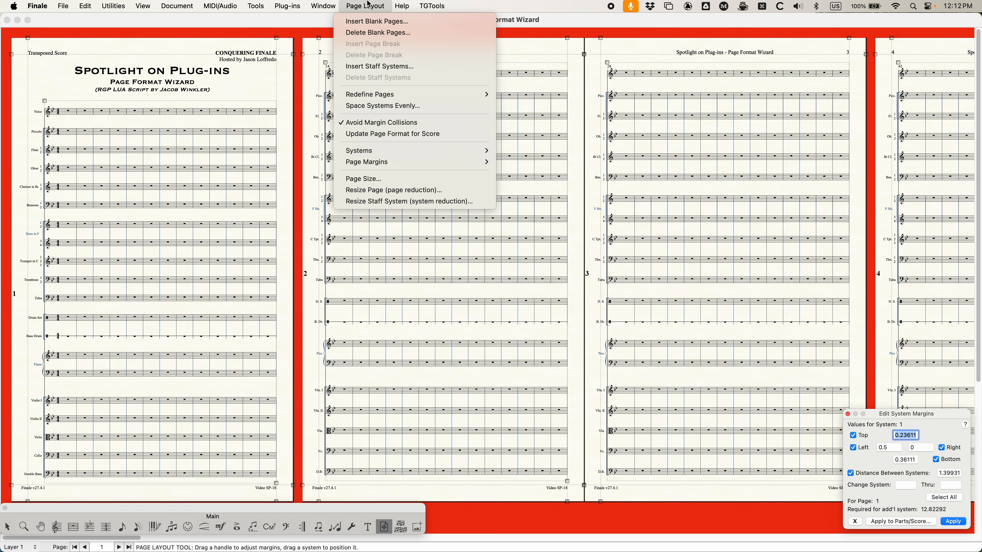
pyautogui.moveTo(370, 96)
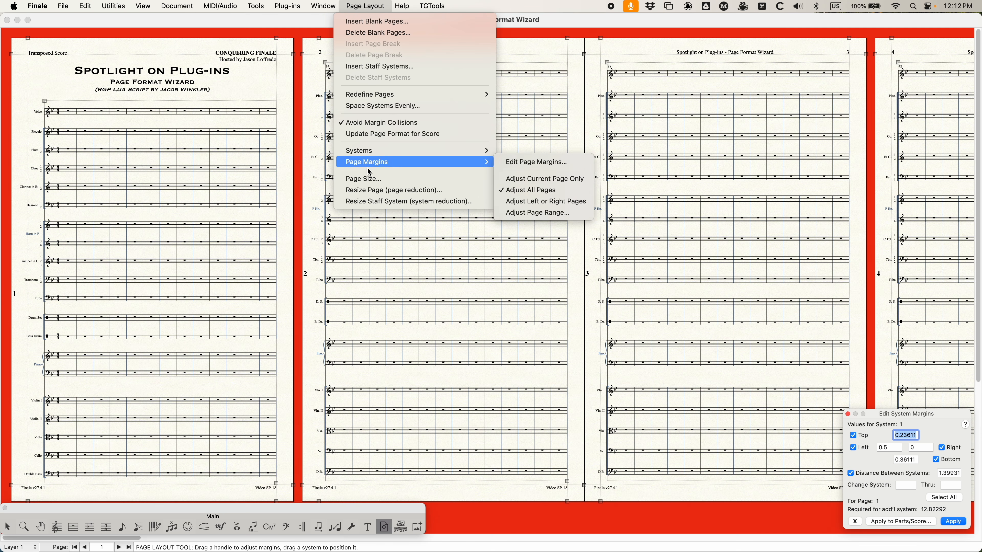
pyautogui.click(371, 201)
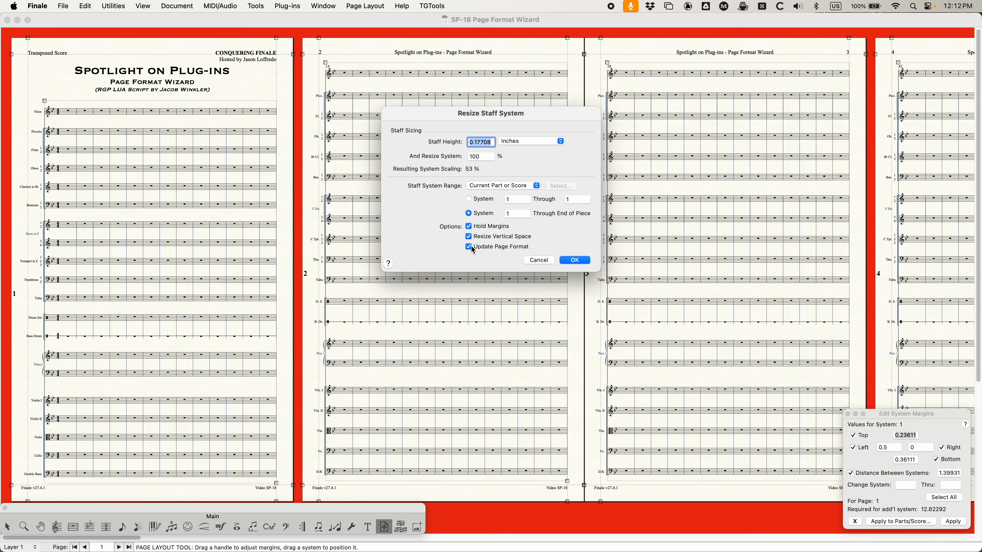
pyautogui.click(469, 247)
pyautogui.click(539, 261)
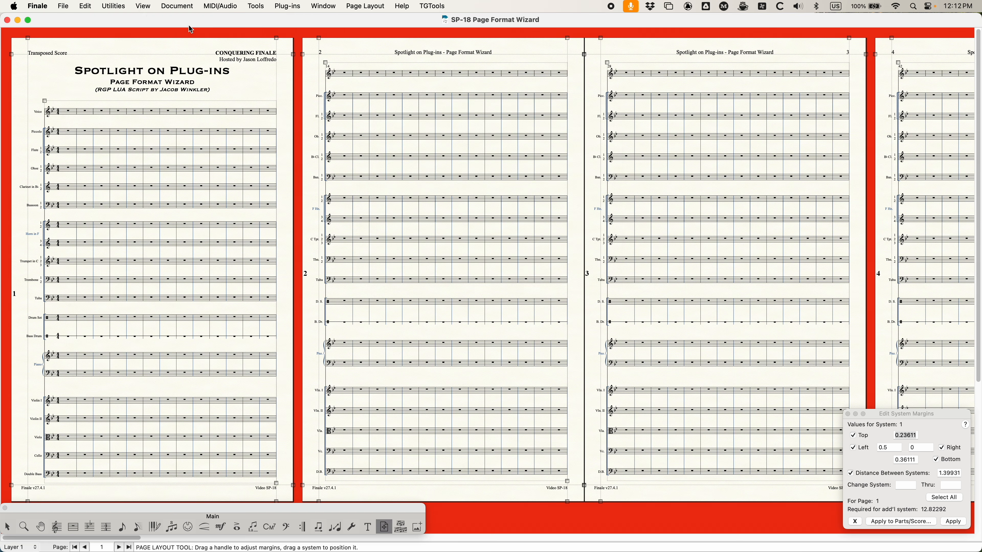
# Step: Recheck the system scaling and margins in the Page Format for Score dialog without keeping any change
pyautogui.click(177, 6)
pyautogui.moveTo(305, 61)
pyautogui.click(349, 63)
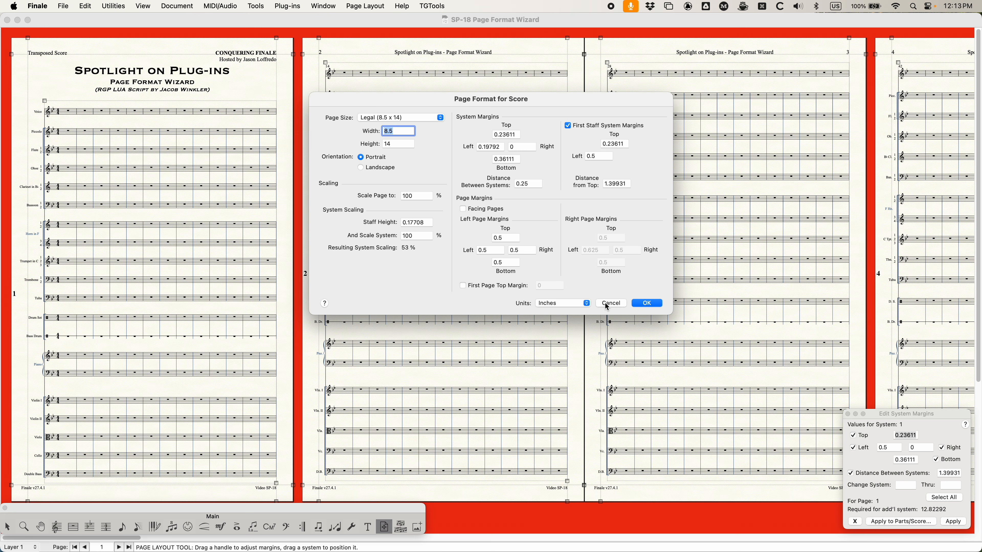
pyautogui.click(609, 304)
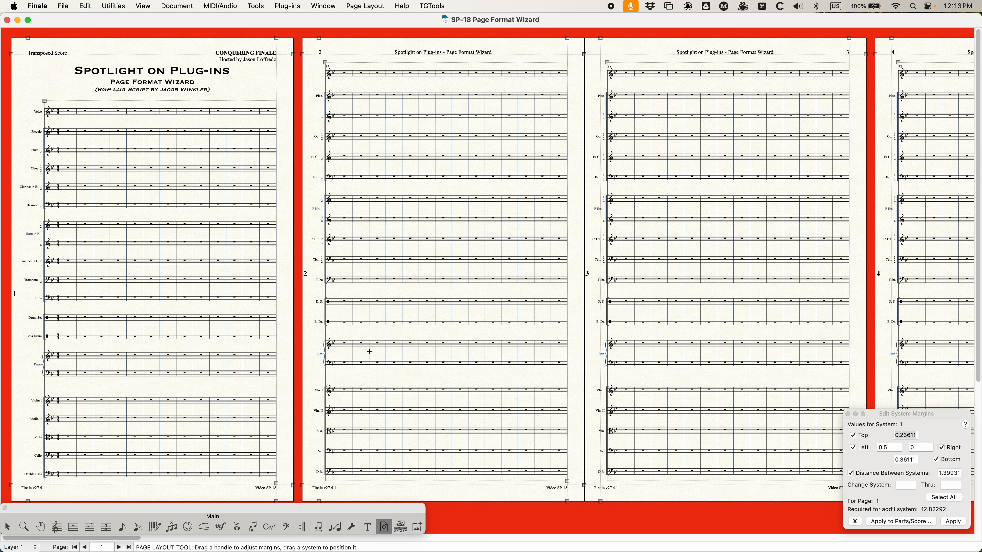
# Step: Return to the Selection Tool, launch the RGP Lua Page Format Wizard and move its window clear of the first score page
pyautogui.click(7, 526)
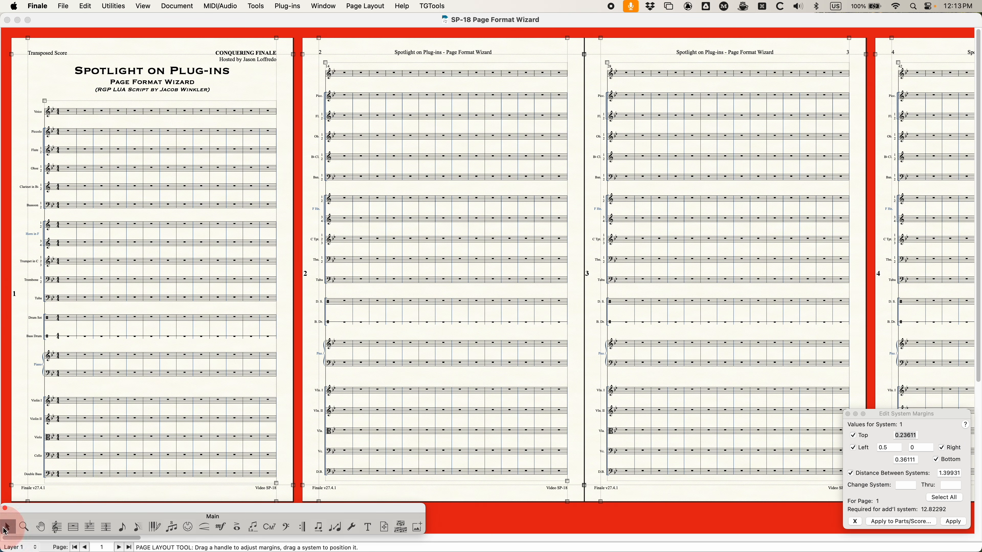
pyautogui.click(289, 6)
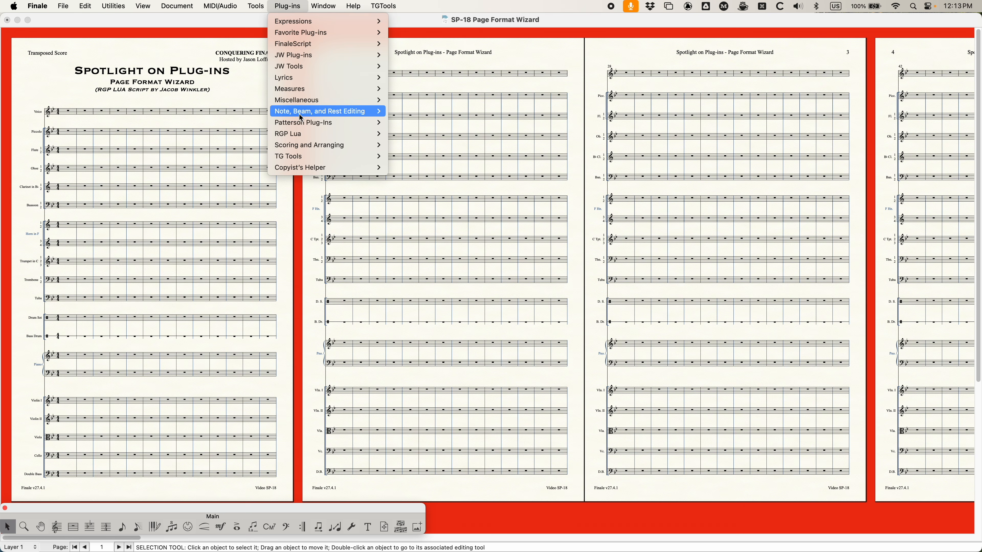
pyautogui.moveTo(295, 142)
pyautogui.scroll(-10, 412, 144)
pyautogui.scroll(4, 412, 144)
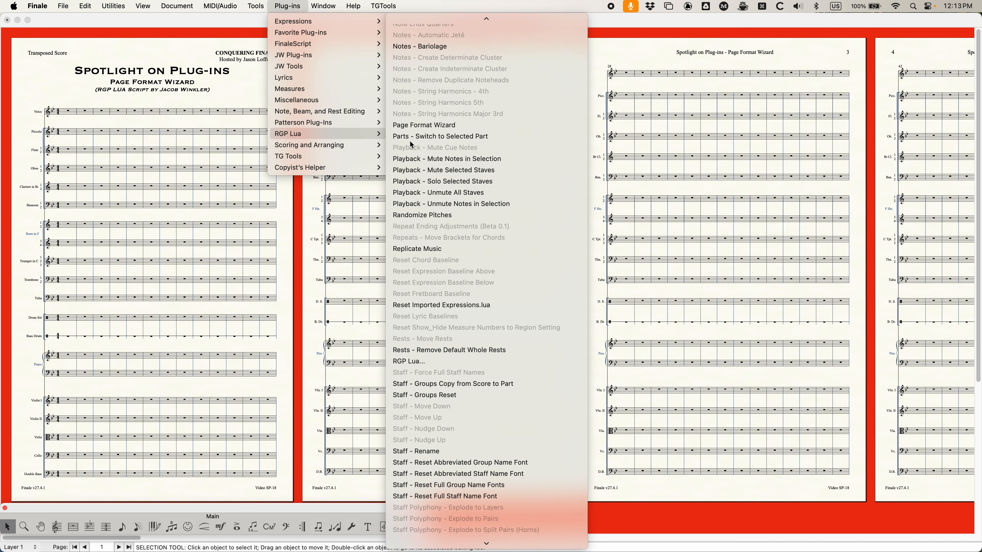
pyautogui.click(416, 125)
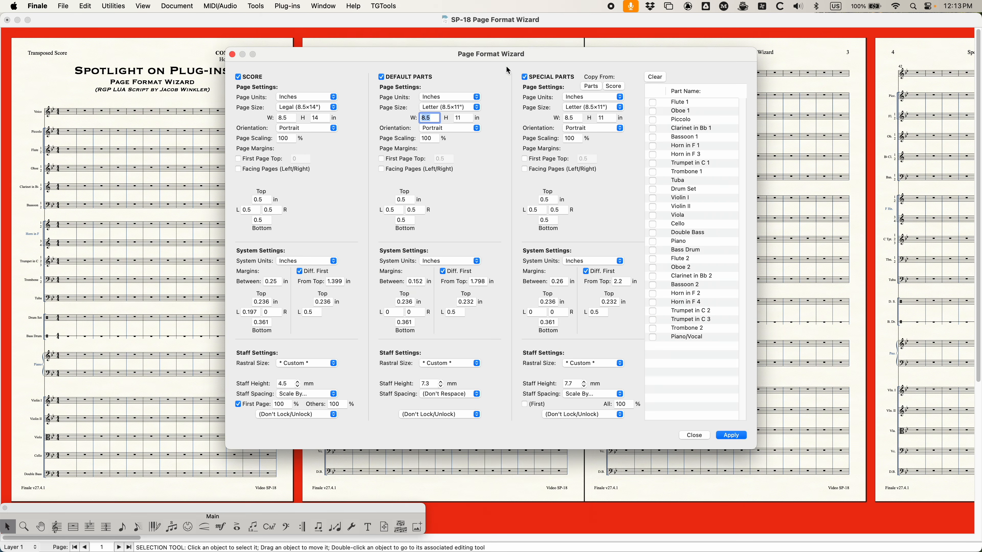
pyautogui.moveTo(438, 54); pyautogui.dragTo(517, 54)
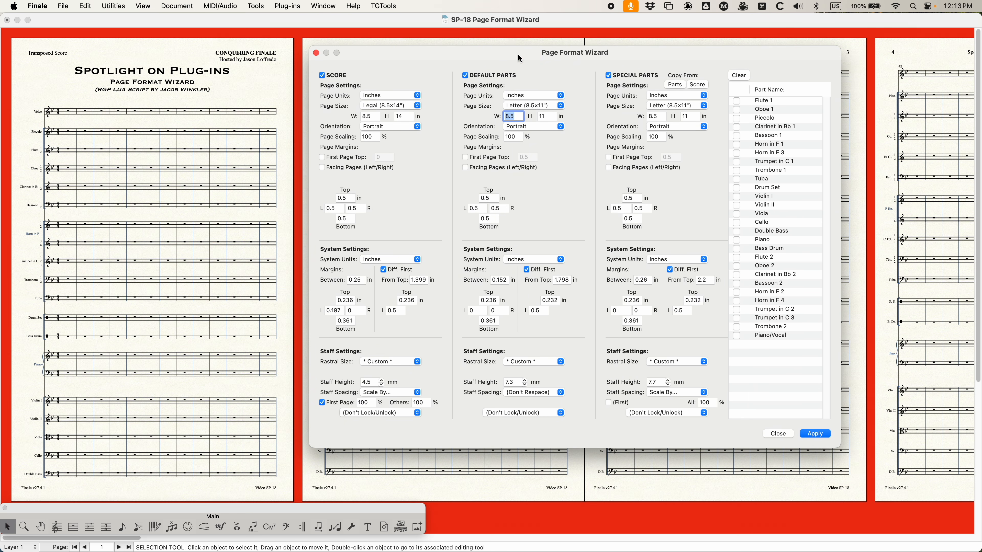
pyautogui.moveTo(416, 55); pyautogui.dragTo(427, 56)
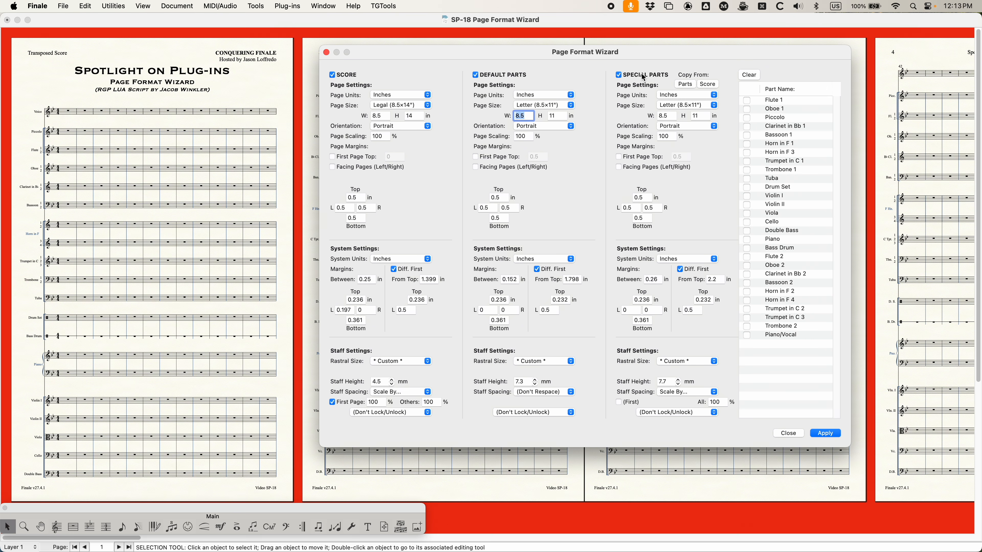
# Step: Disable the wizard's Score and Default Parts sections and enable both again
pyautogui.click(332, 75)
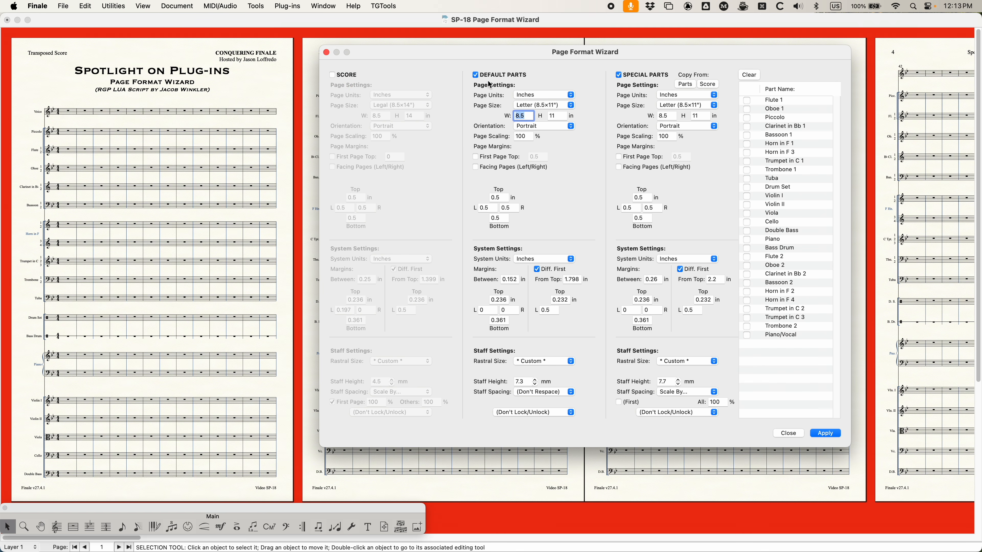
pyautogui.click(480, 77)
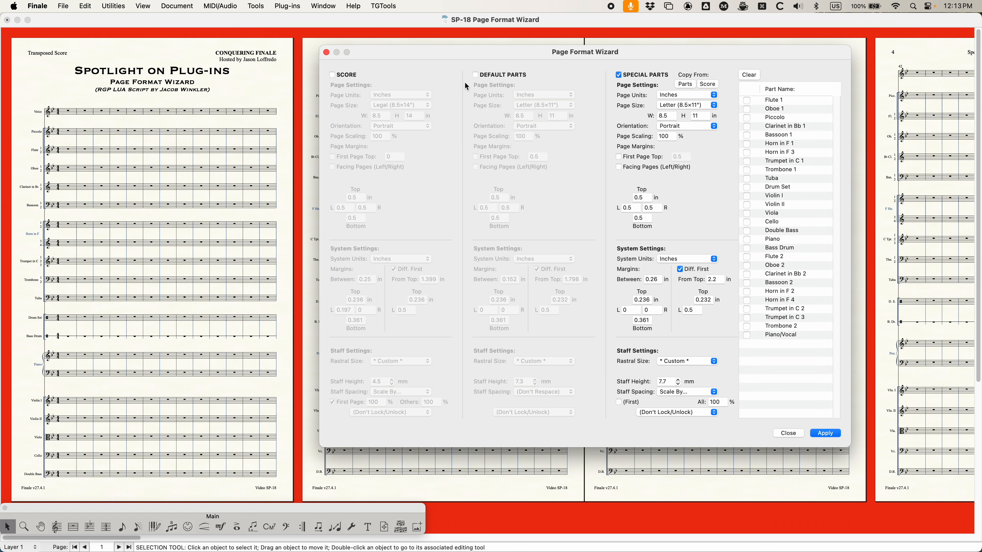
pyautogui.click(475, 75)
pyautogui.click(332, 75)
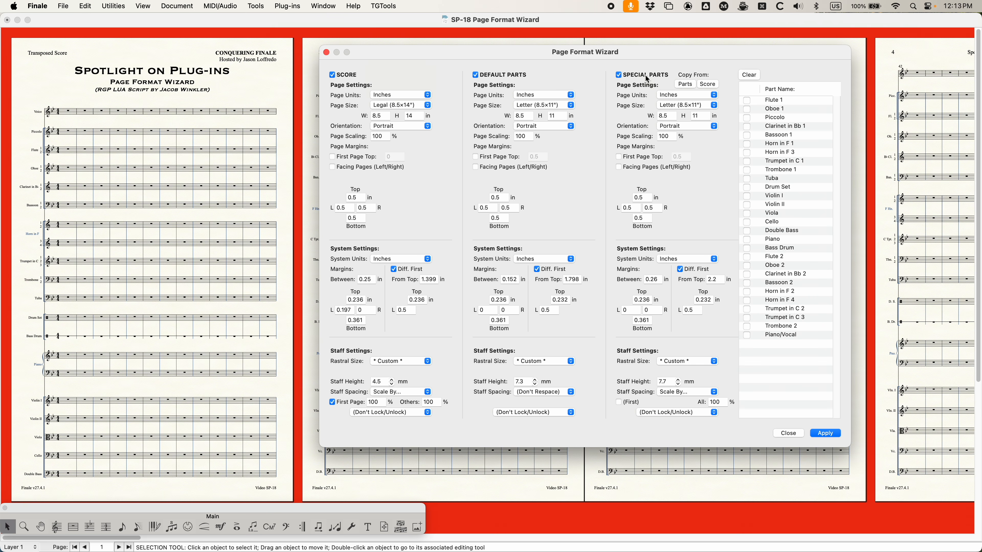
# Step: Toggle the Score, Default Parts and Special Parts sections, leaving only Special Parts disabled
pyautogui.click(618, 75)
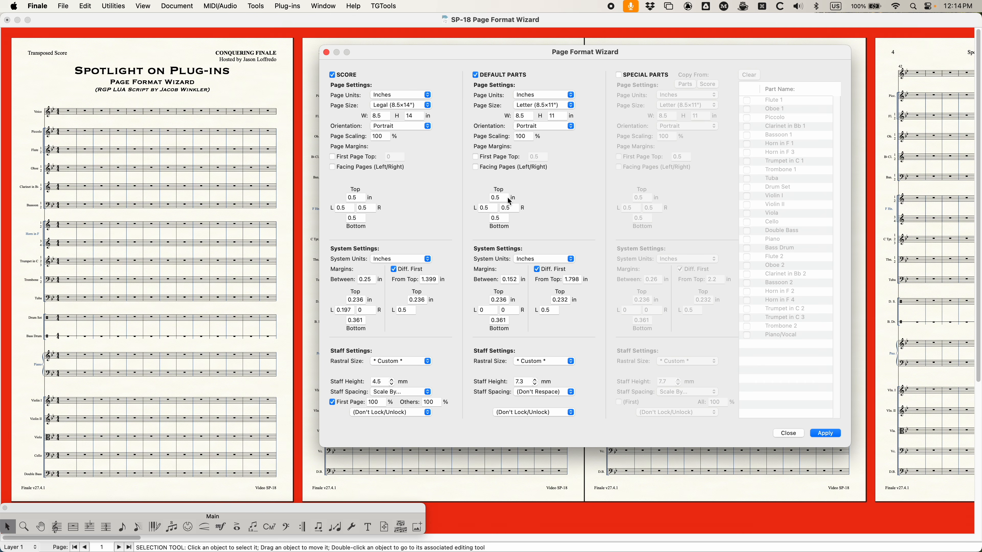
pyautogui.click(330, 75)
pyautogui.click(332, 76)
pyautogui.click(476, 76)
pyautogui.click(476, 75)
pyautogui.click(619, 76)
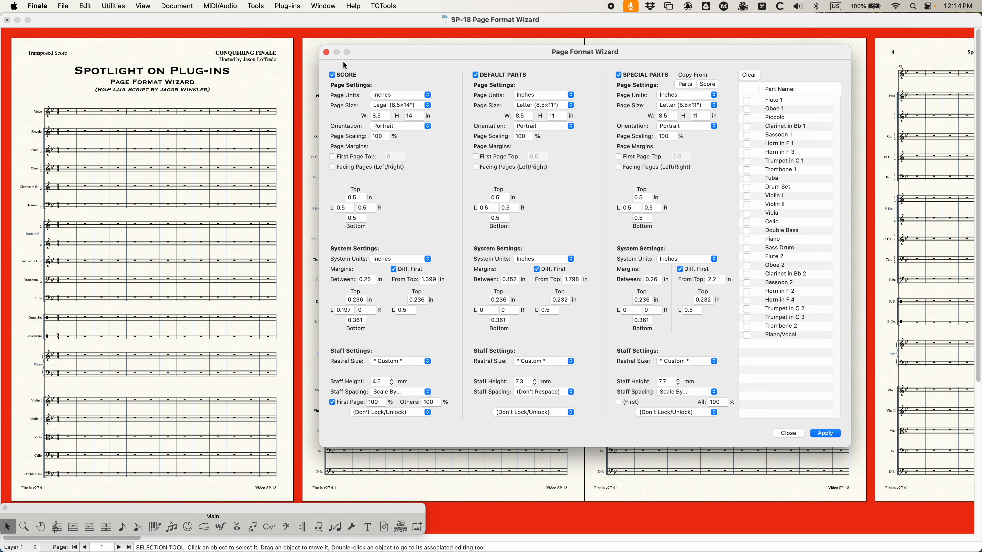
pyautogui.click(623, 74)
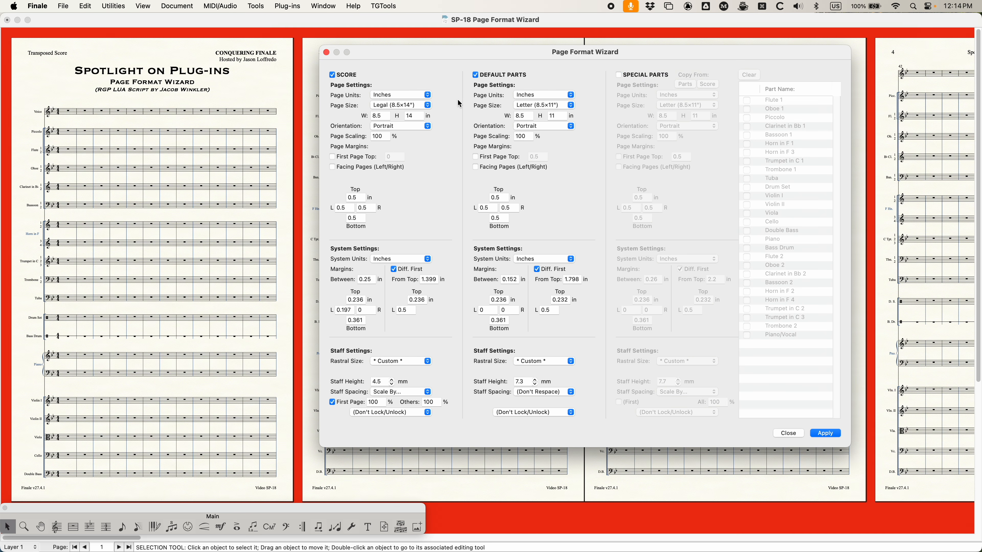
pyautogui.click(177, 6)
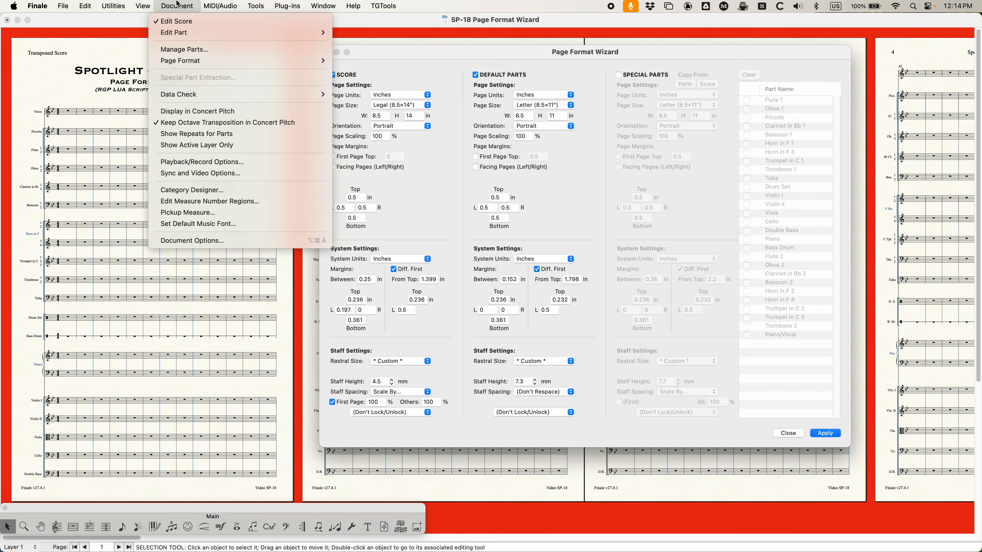
pyautogui.moveTo(190, 64)
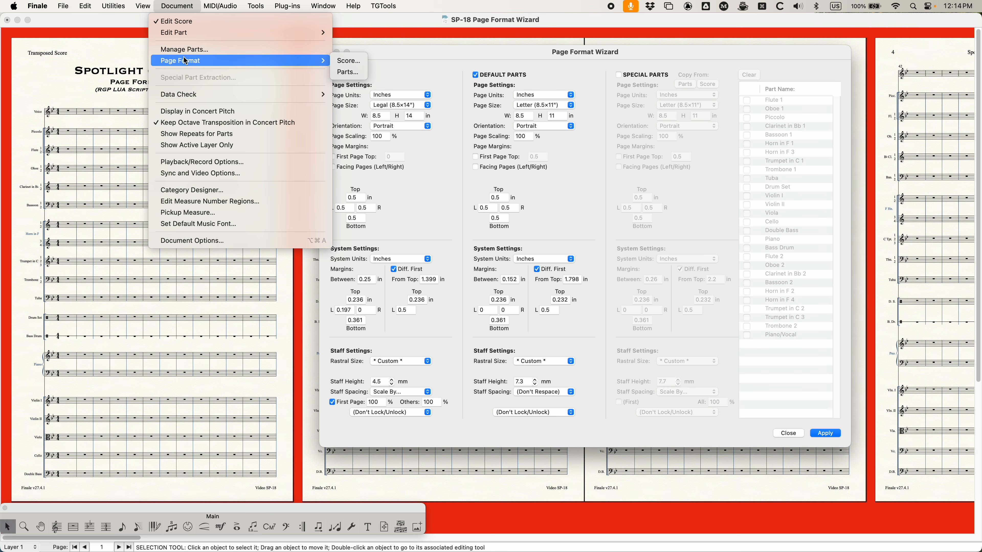
pyautogui.click(181, 5)
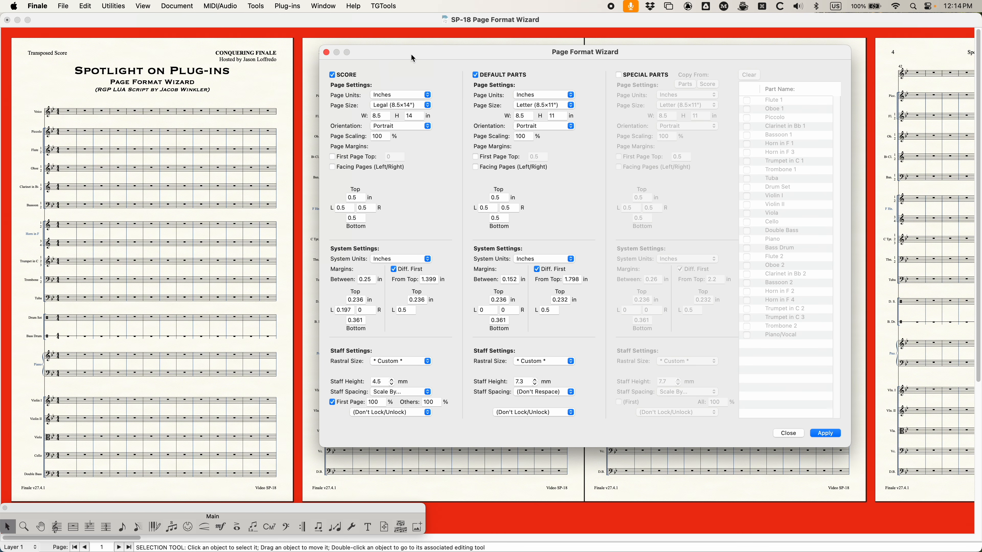
pyautogui.moveTo(411, 54); pyautogui.dragTo(410, 55)
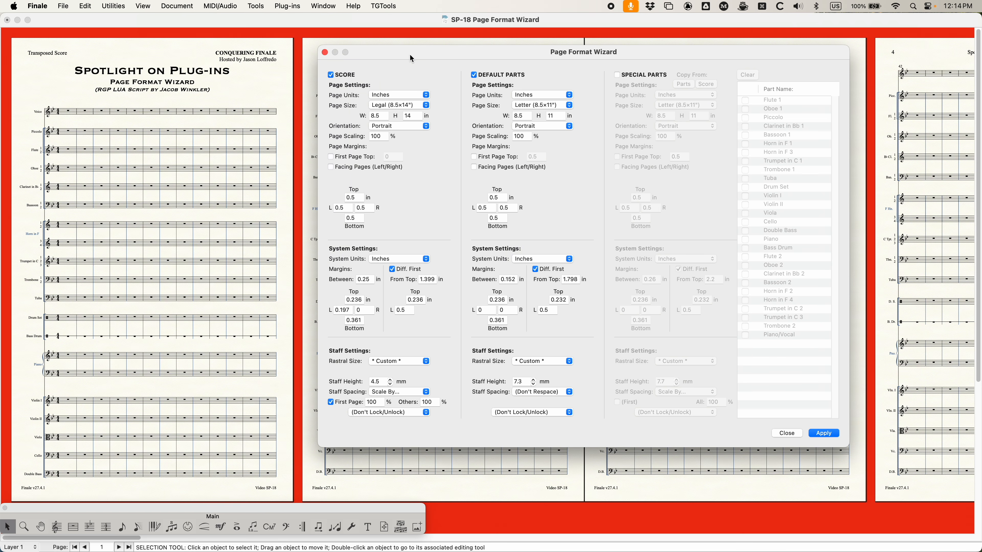
# Step: Enable only the Special Parts section of the wizard and include the Piano/Vocal part in it
pyautogui.click(626, 78)
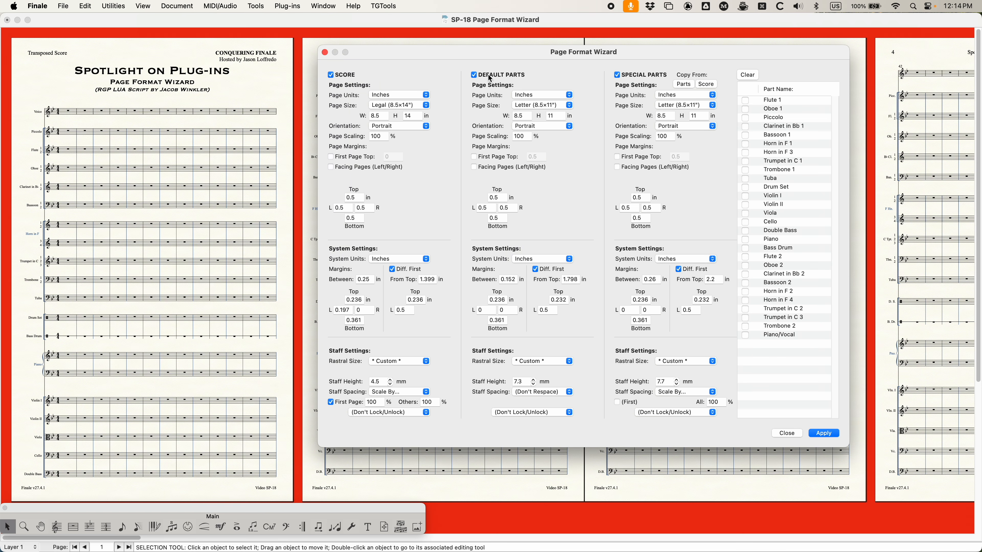
pyautogui.click(475, 76)
pyautogui.click(331, 75)
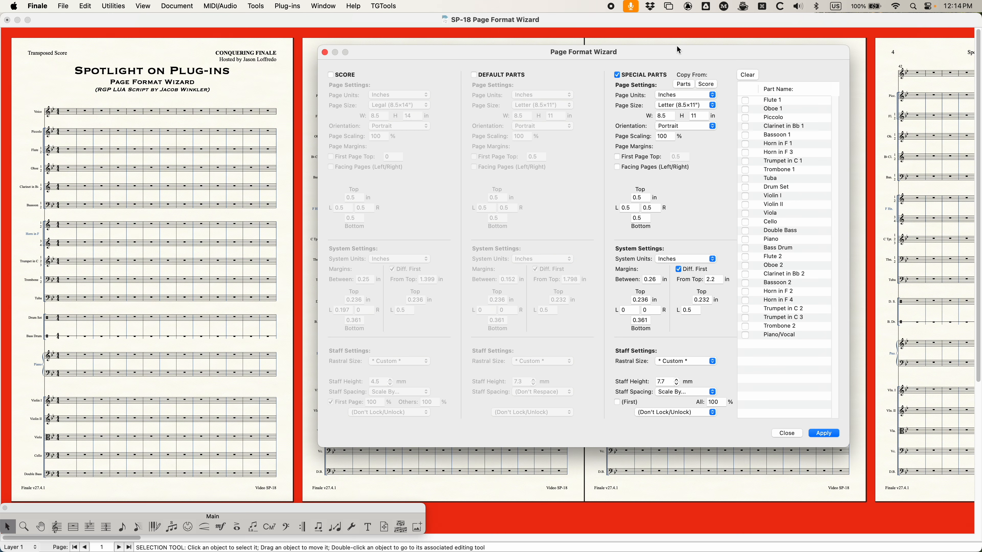
pyautogui.moveTo(506, 57); pyautogui.dragTo(478, 53)
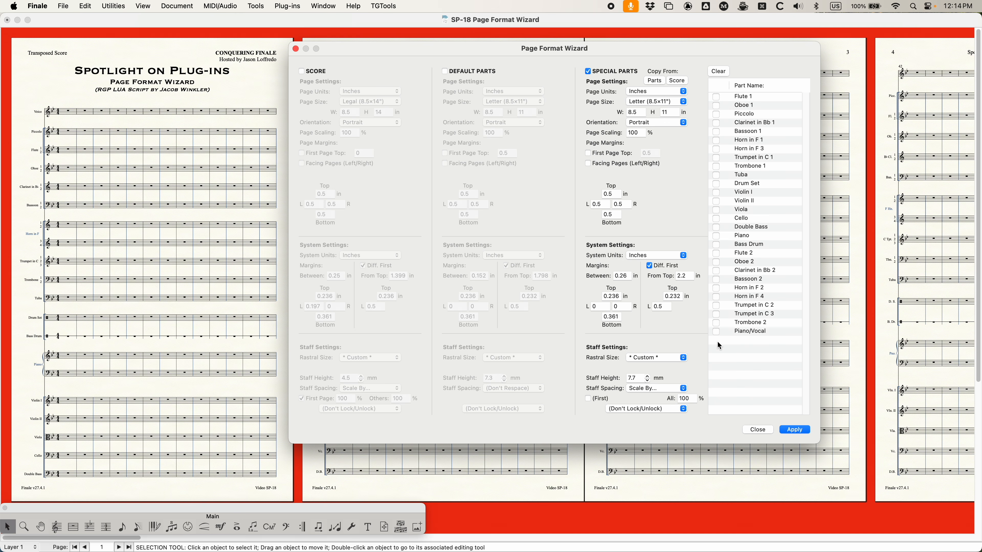
pyautogui.click(716, 332)
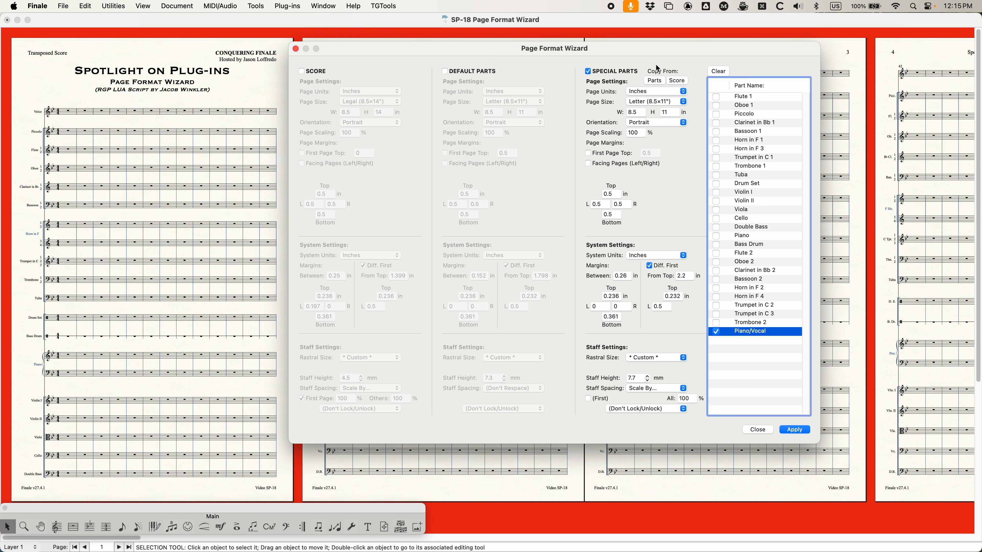
# Step: Copy the default parts' settings into Special Parts, replace them with the score's settings, and copy the default parts' settings again
pyautogui.click(654, 82)
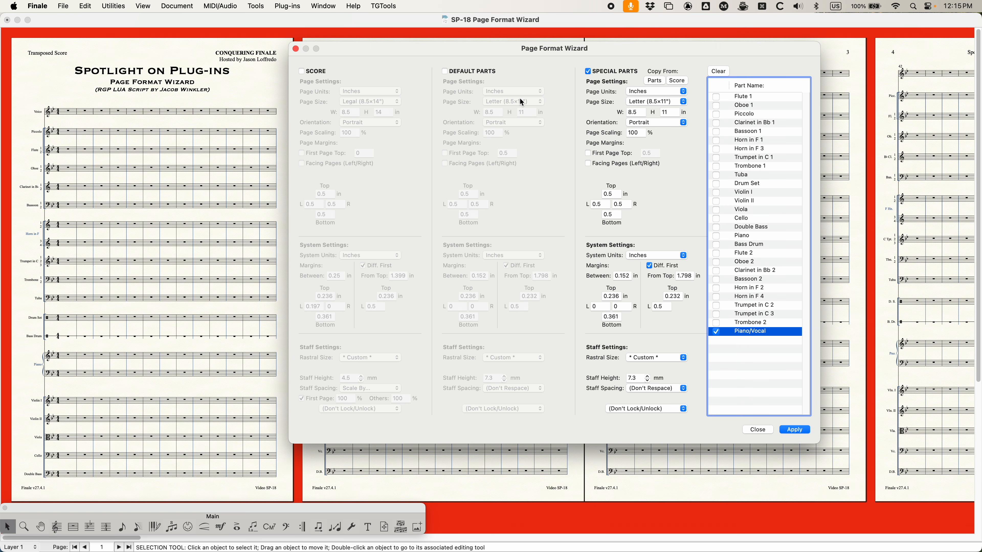
pyautogui.click(677, 81)
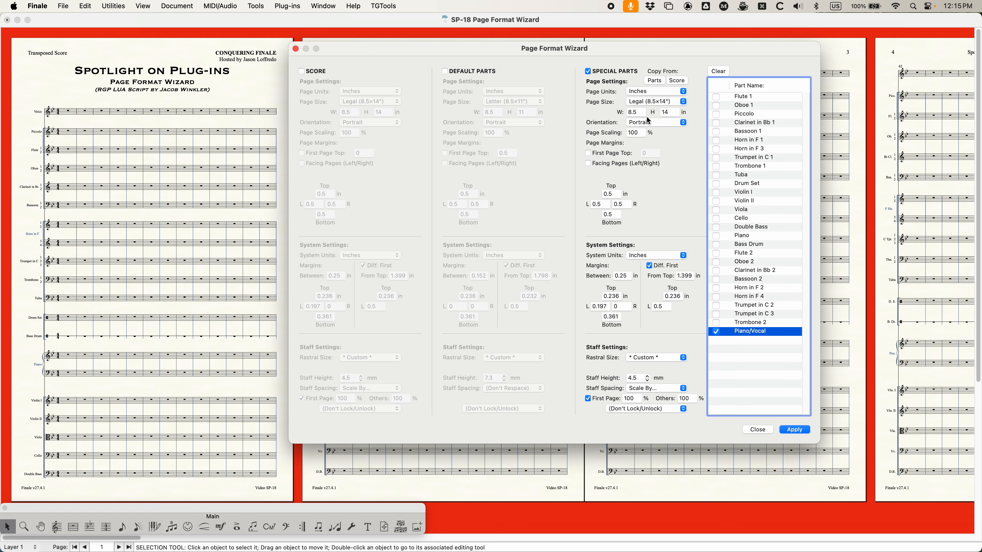
pyautogui.click(660, 80)
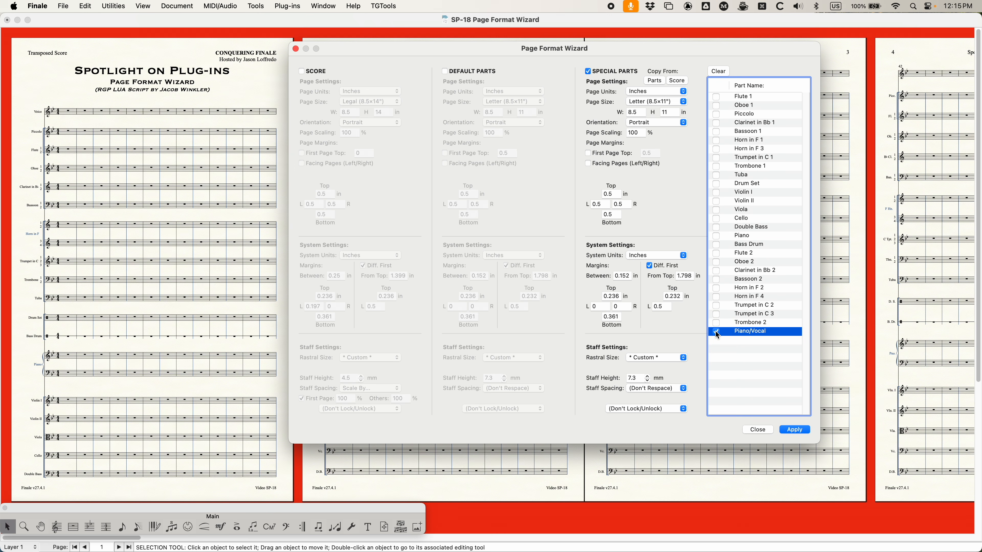
# Step: Disable Special Parts, then enable Default Parts, Special Parts and Score, briefly including the Piano/Vocal part
pyautogui.click(586, 72)
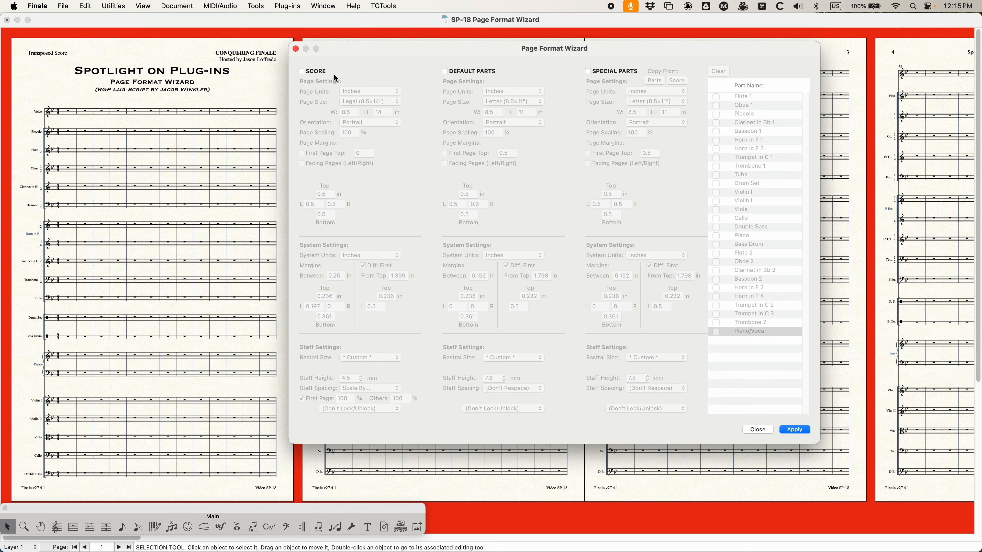
pyautogui.click(444, 72)
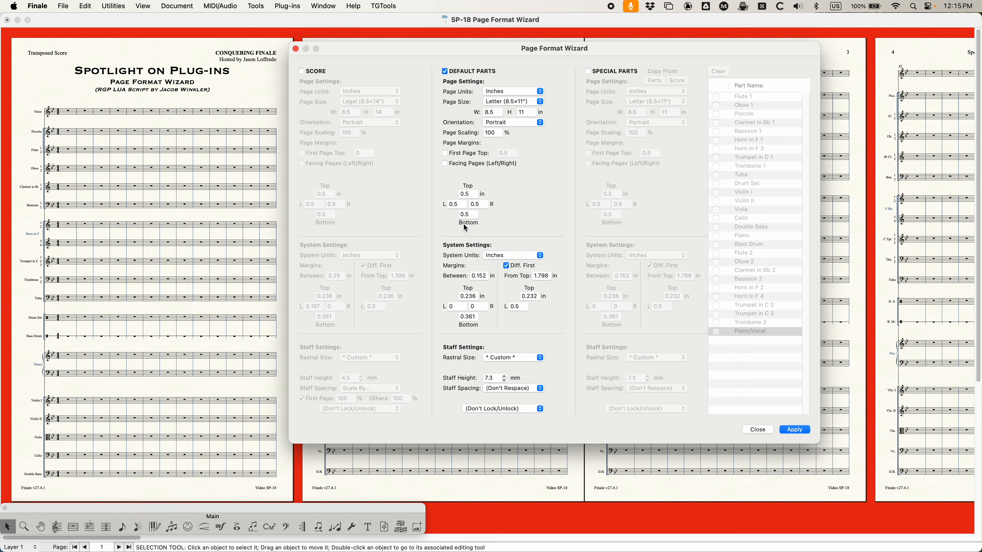
pyautogui.click(589, 72)
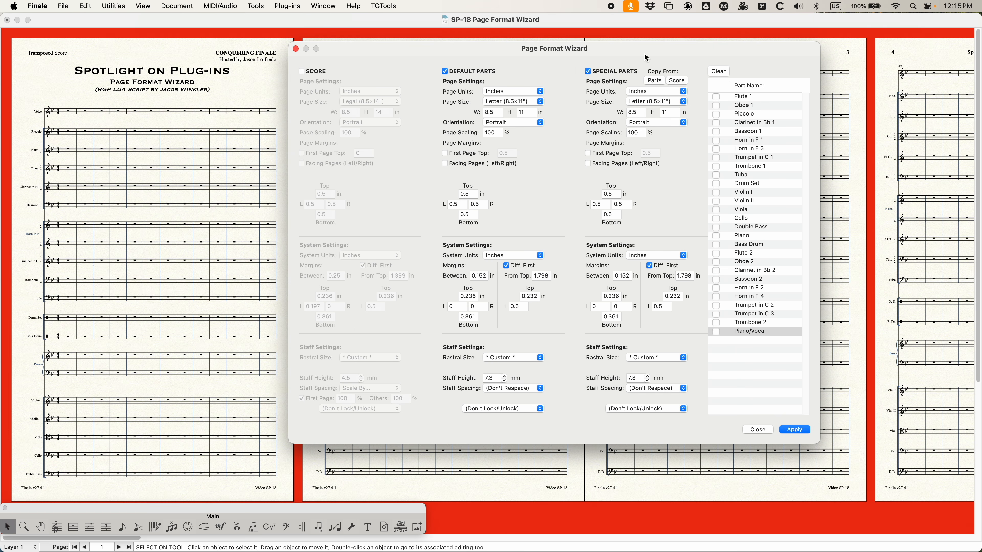
pyautogui.click(716, 331)
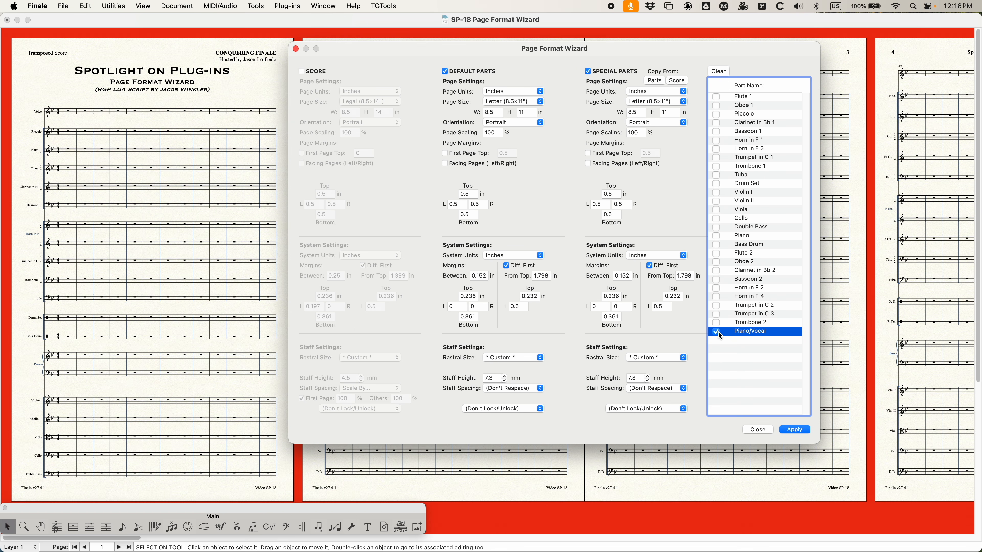
pyautogui.click(301, 72)
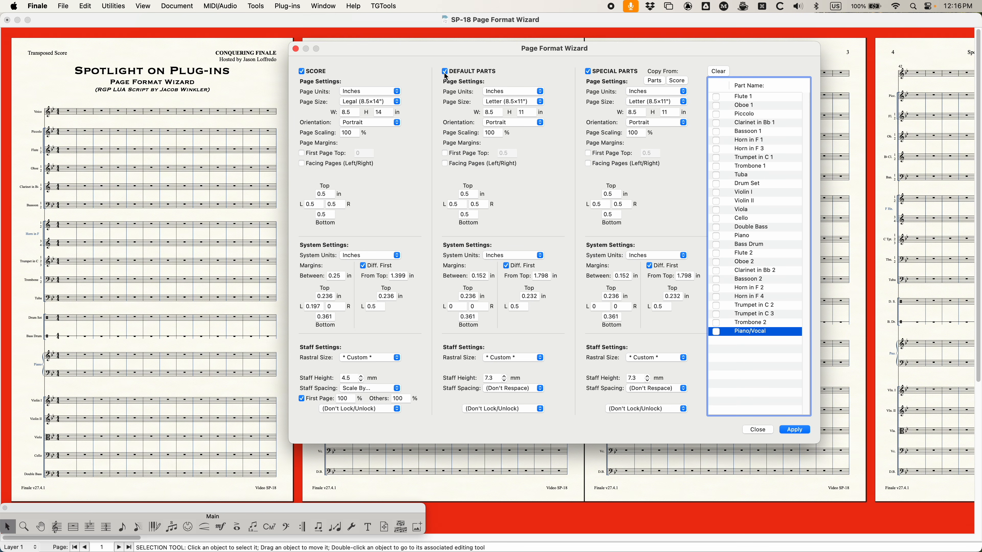
# Step: Open Finale's standard Page Format for Score dialog and place it beside the Page Format Wizard window
pyautogui.moveTo(448, 52); pyautogui.dragTo(483, 54)
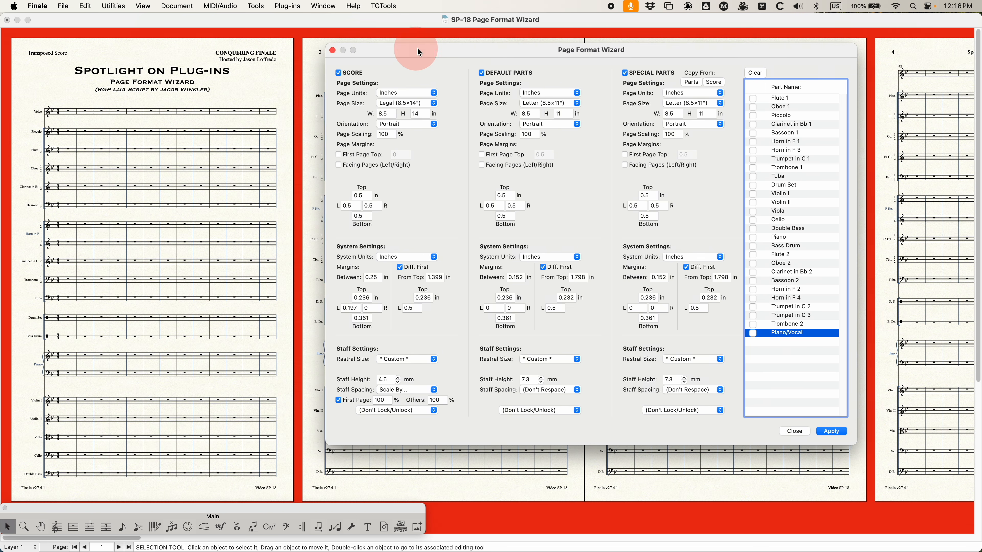
pyautogui.moveTo(418, 48); pyautogui.dragTo(486, 50)
pyautogui.click(183, 4)
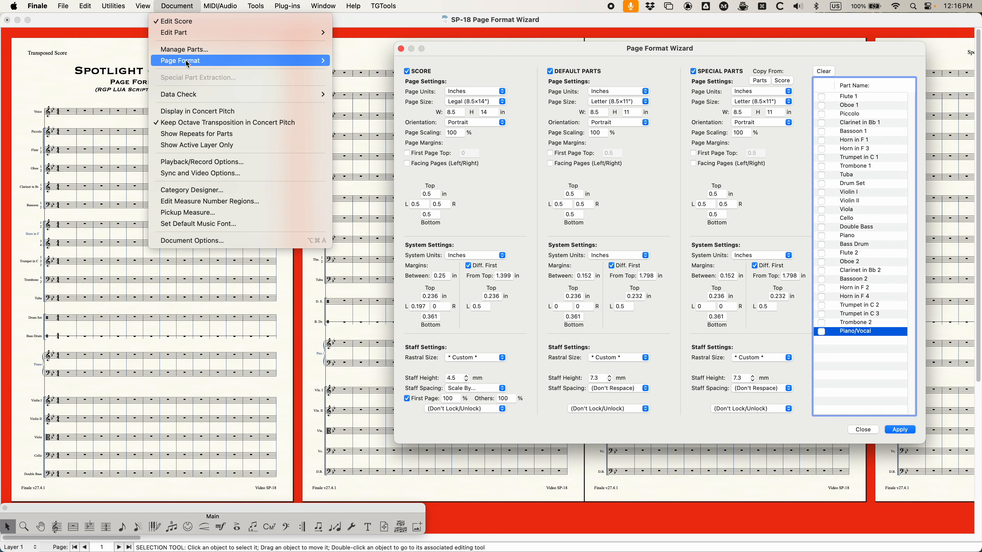
pyautogui.click(345, 64)
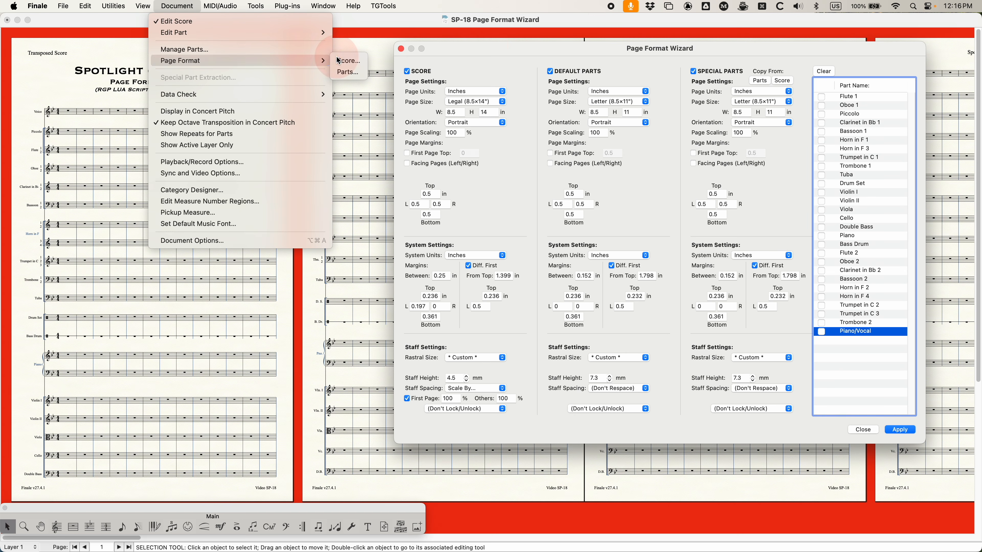
pyautogui.moveTo(517, 103); pyautogui.dragTo(238, 97)
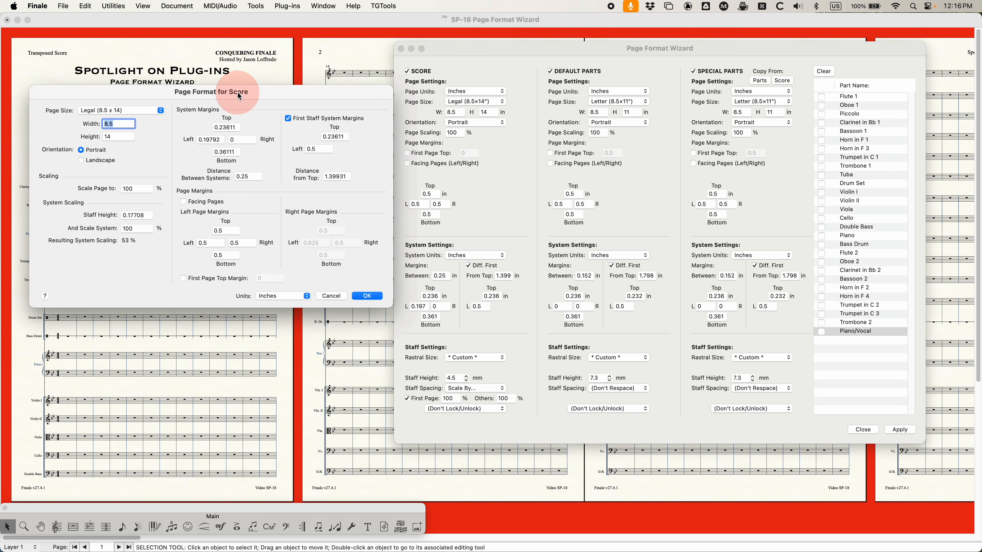
# Step: Compare the standard score page format settings with the wizard's, cancel the standard dialog and move the wizard back toward the first page
pyautogui.moveTo(459, 55); pyautogui.dragTo(461, 73)
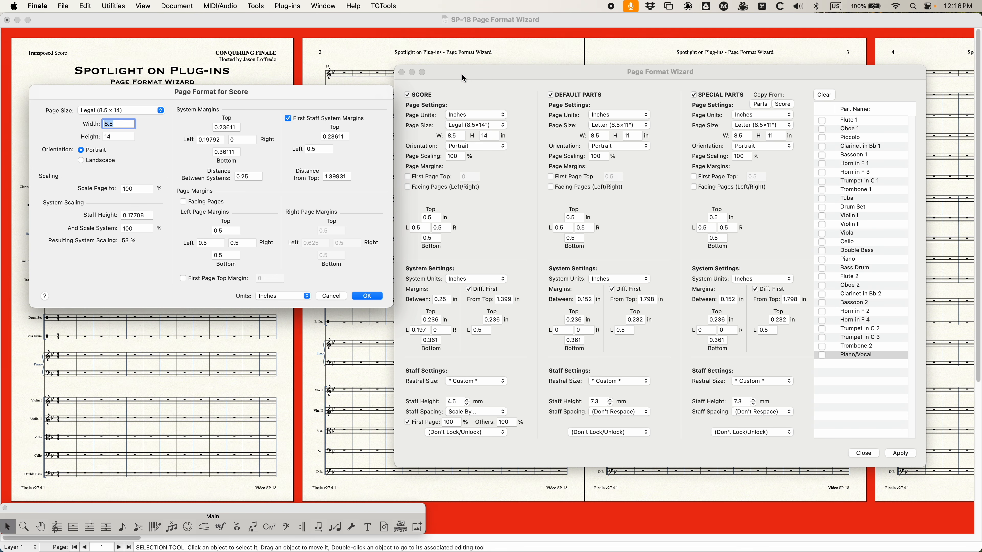
pyautogui.click(356, 93)
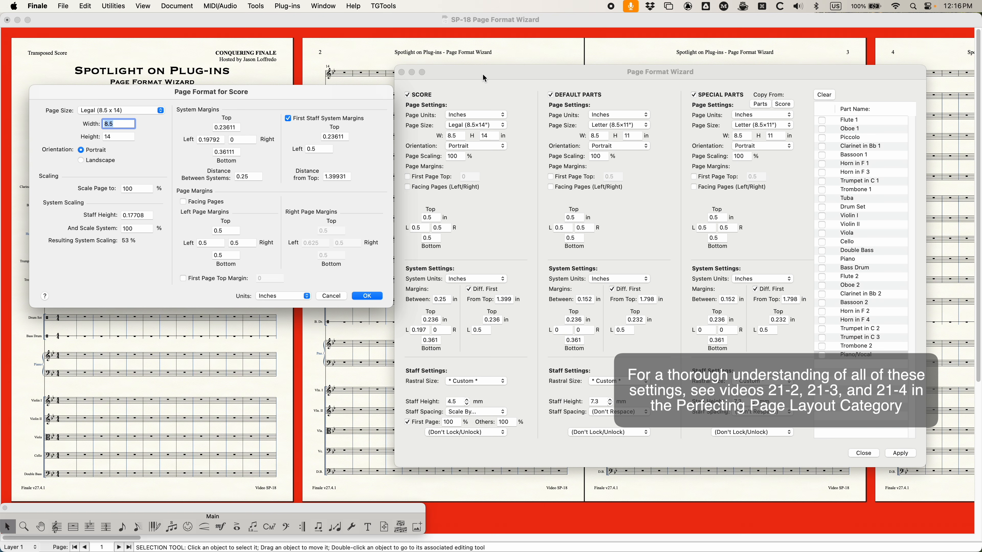
pyautogui.moveTo(483, 75); pyautogui.dragTo(486, 57)
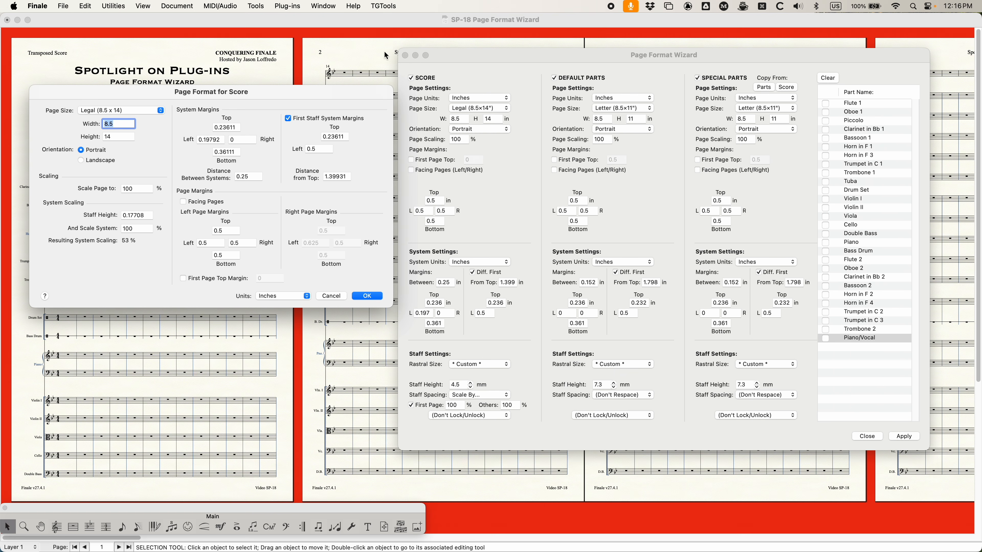
pyautogui.moveTo(95, 93); pyautogui.dragTo(100, 87)
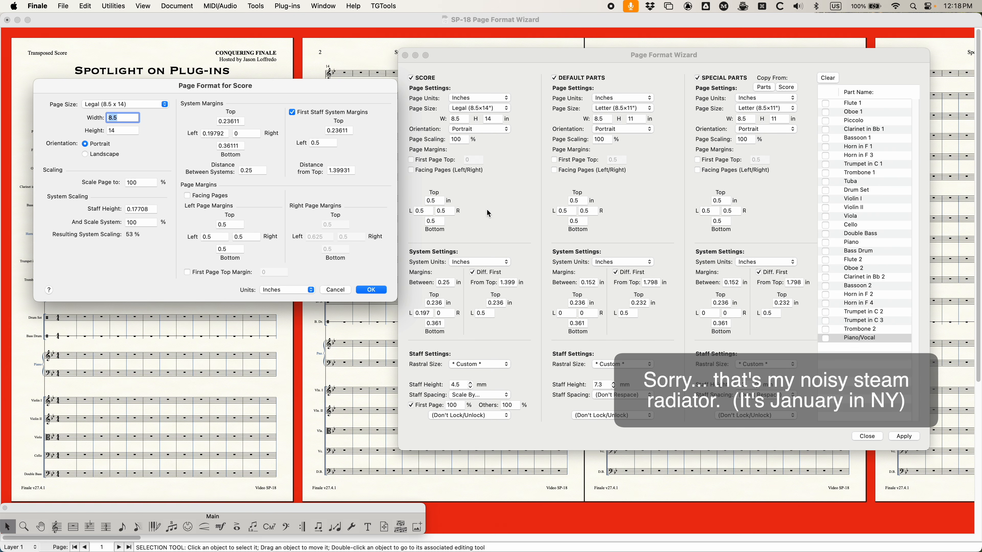
pyautogui.moveTo(489, 53); pyautogui.dragTo(492, 52)
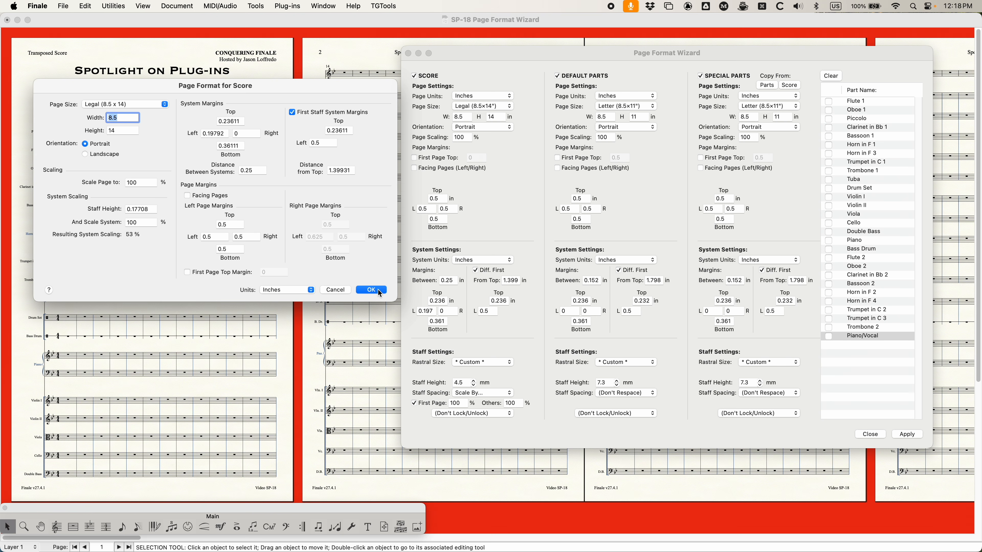
pyautogui.click(335, 290)
pyautogui.moveTo(517, 54); pyautogui.dragTo(431, 50)
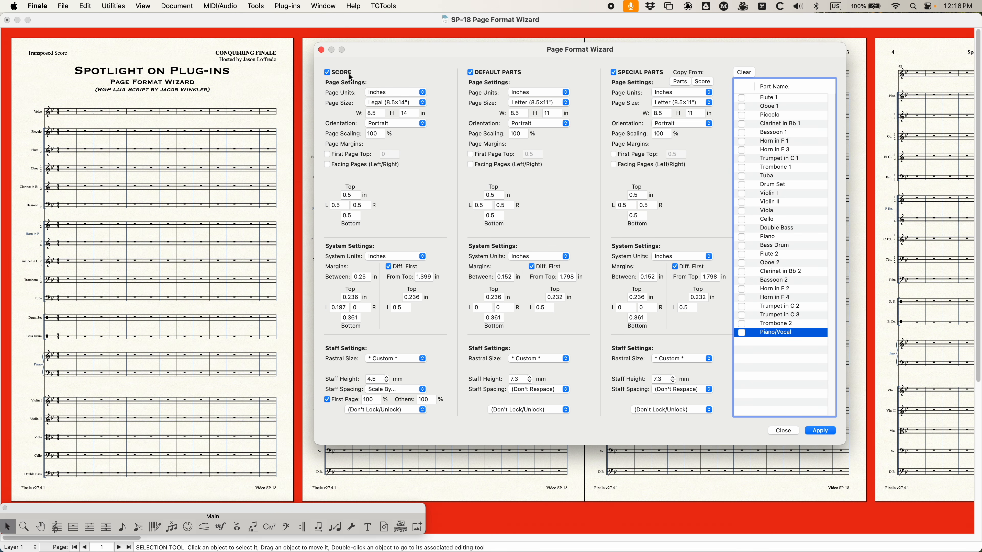
# Step: Switch the score's System Units to EVPUs and return them to Inches
pyautogui.click(402, 94)
pyautogui.click(435, 74)
pyautogui.click(406, 257)
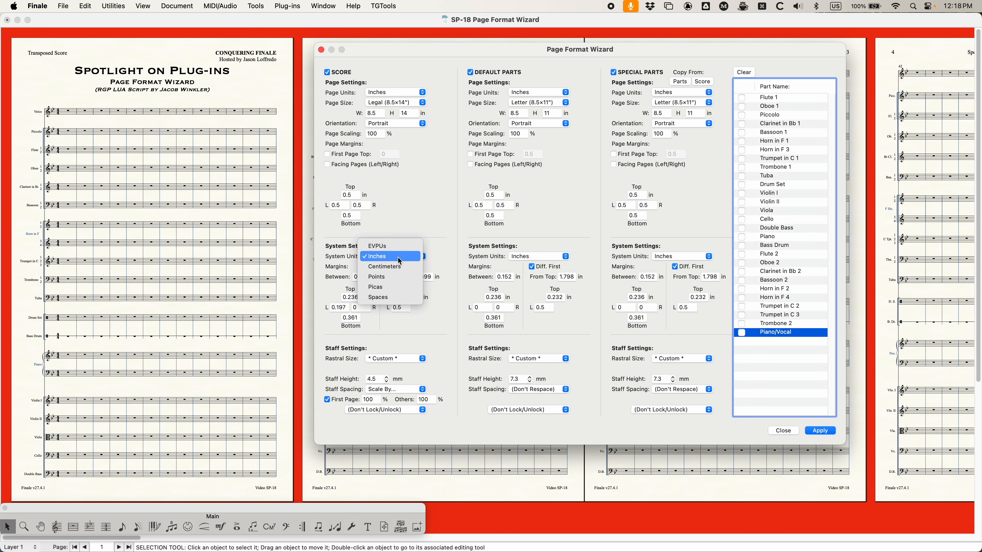
pyautogui.click(381, 246)
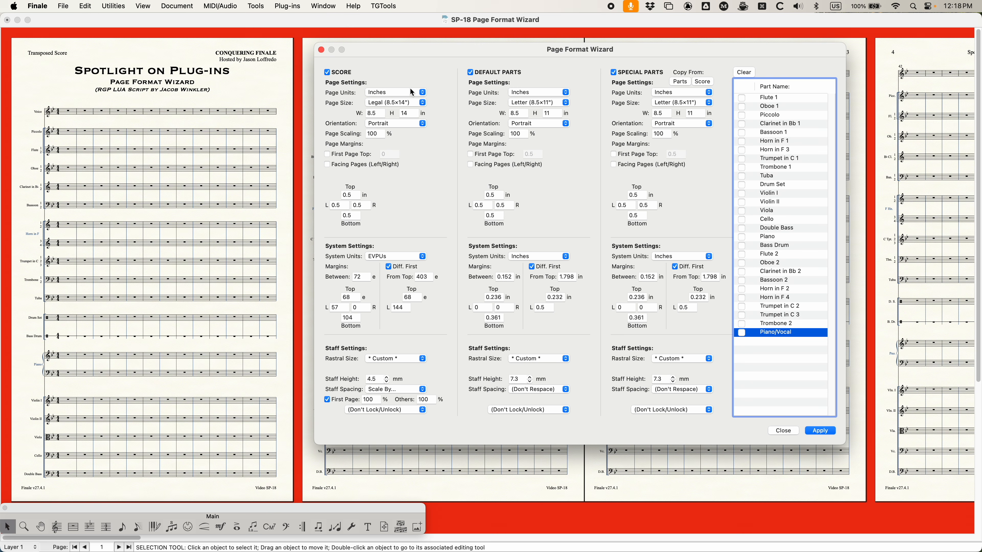
pyautogui.click(389, 258)
pyautogui.click(386, 267)
# Step: Enter 2cm as the score's distance between systems while the System Units stay in Inches
pyautogui.click(354, 195)
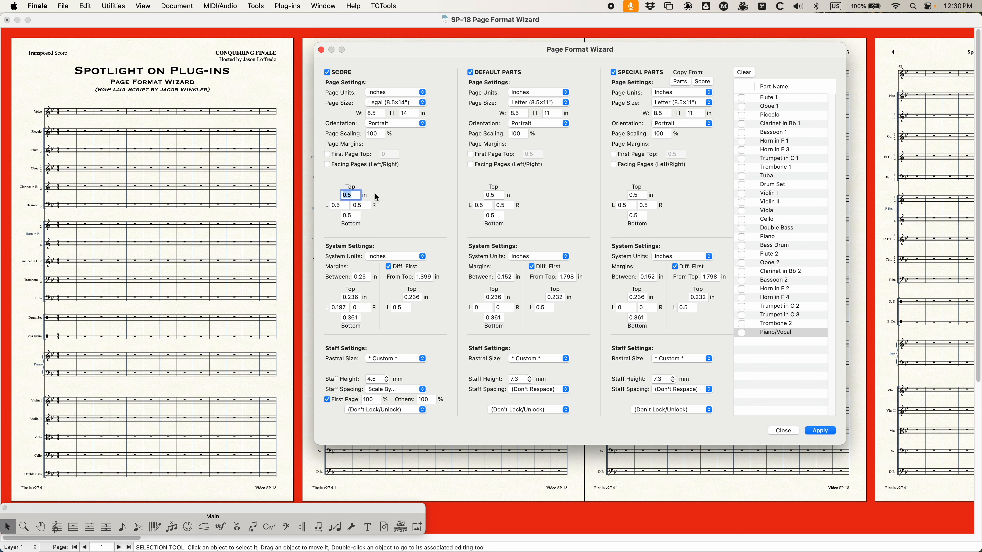
pyautogui.click(363, 277)
pyautogui.click(389, 256)
pyautogui.click(389, 257)
pyautogui.write('2cm')
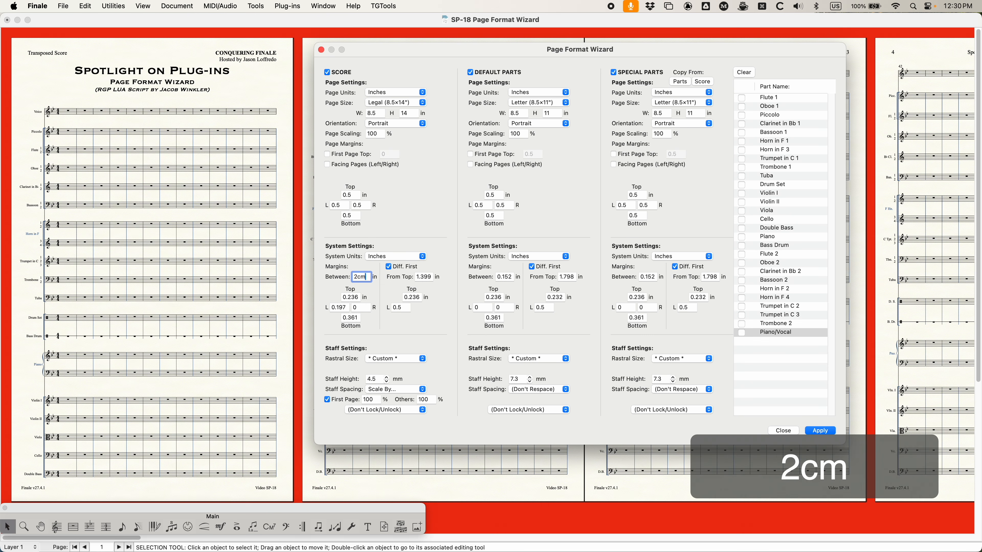
# Step: Set the score's distance between systems to .25 inches and turn off its separate first-page staff spacing percentage
pyautogui.moveTo(366, 278); pyautogui.dragTo(341, 275)
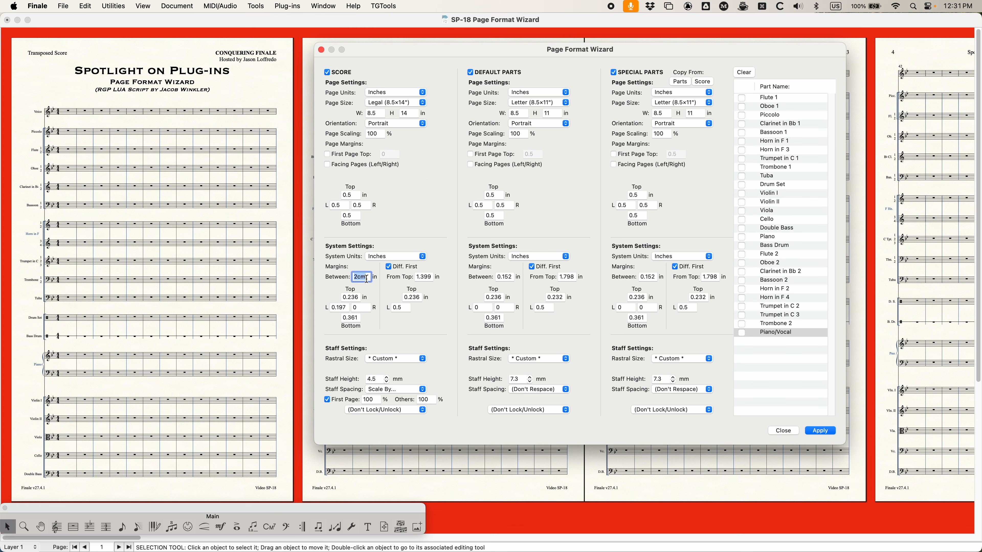
pyautogui.write('.25')
pyautogui.click(326, 400)
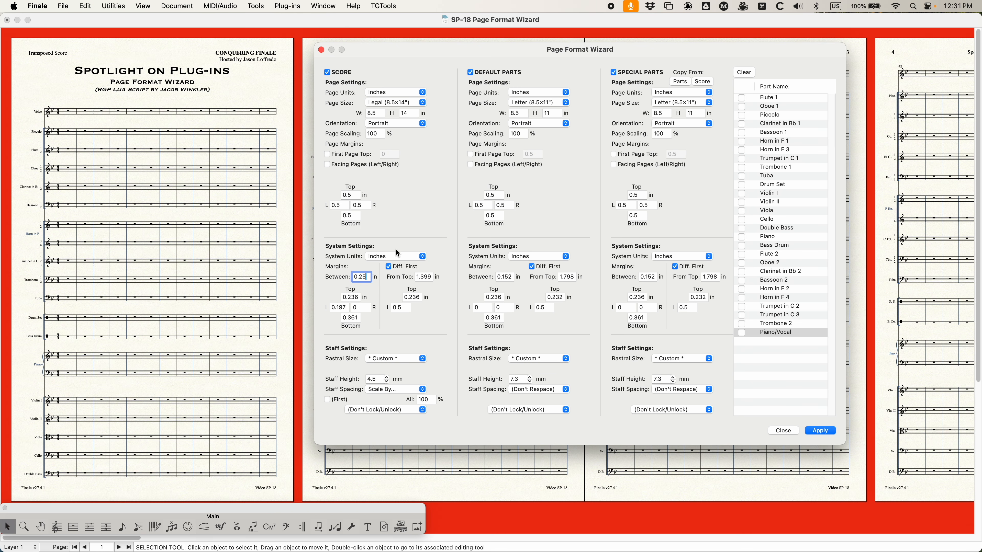
# Step: Examine the available System Units and Rastral Size options for the score without choosing a different one
pyautogui.click(397, 257)
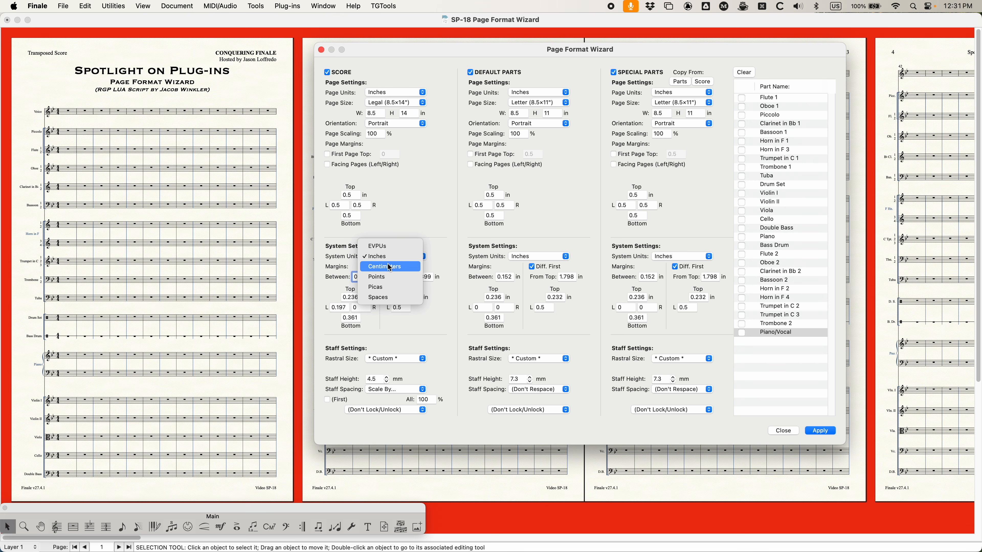
pyautogui.click(433, 202)
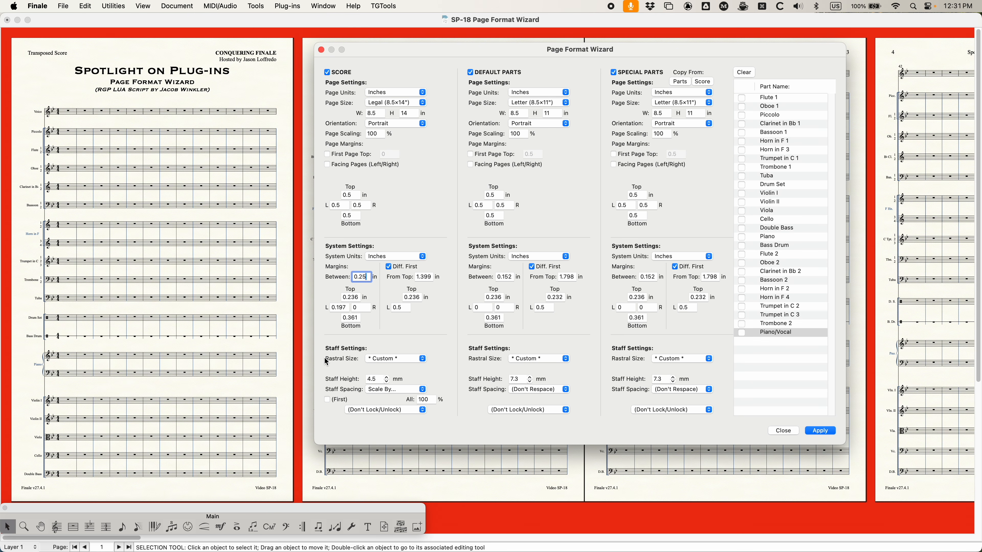
pyautogui.moveTo(324, 358); pyautogui.dragTo(356, 359)
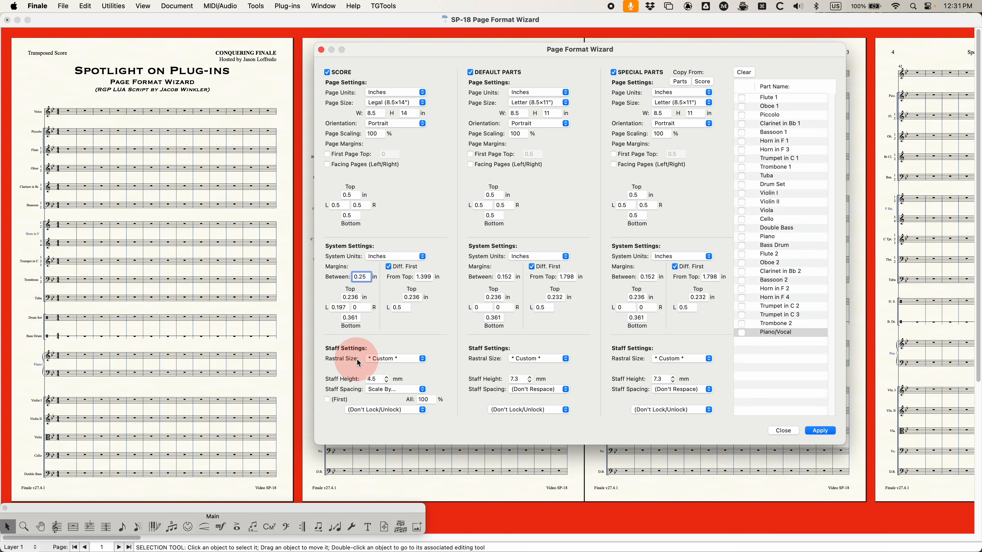
pyautogui.click(395, 358)
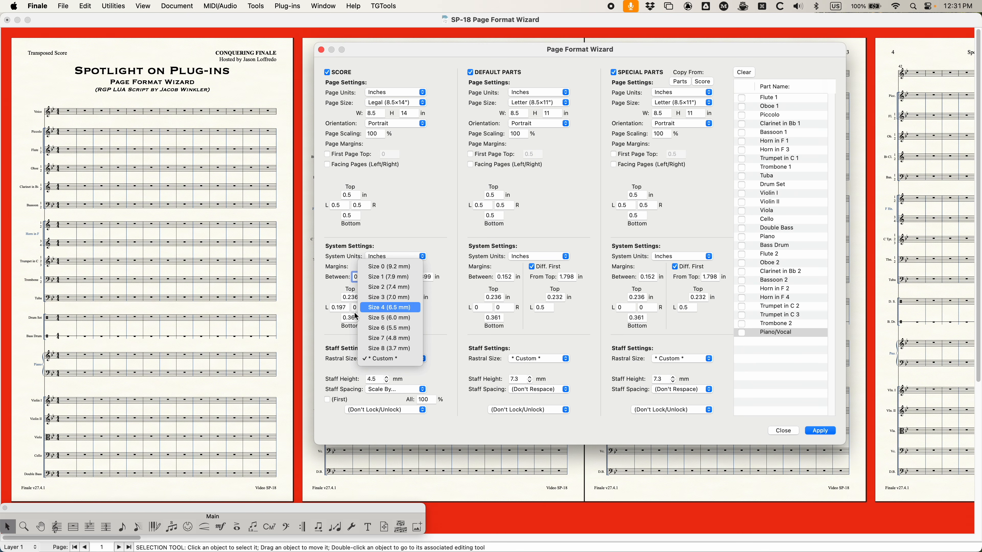
pyautogui.click(345, 364)
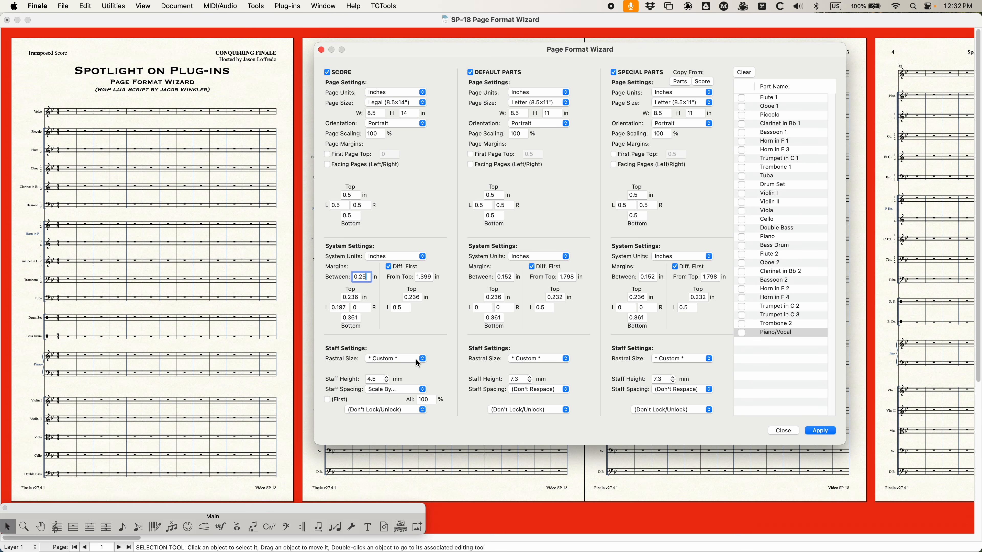
pyautogui.click(413, 255)
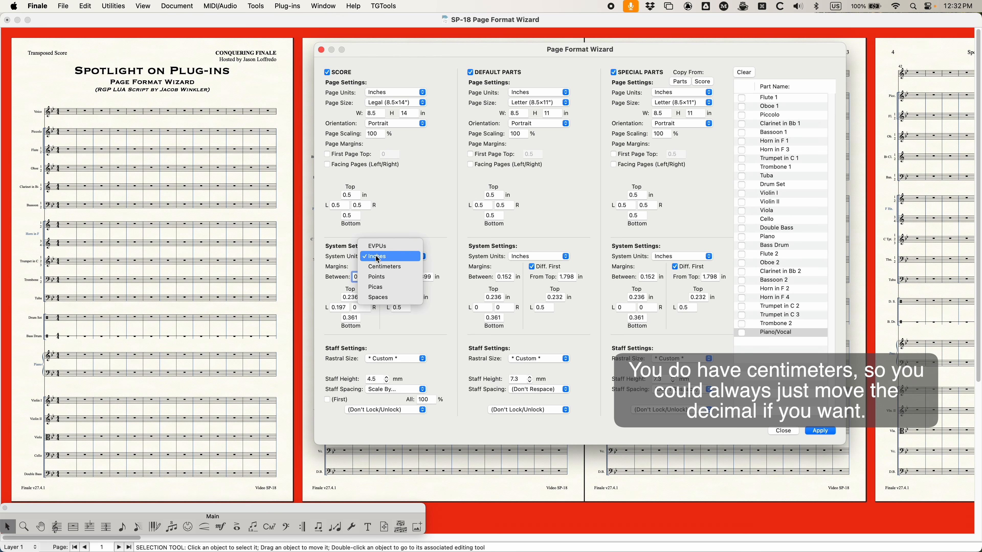
pyautogui.click(418, 209)
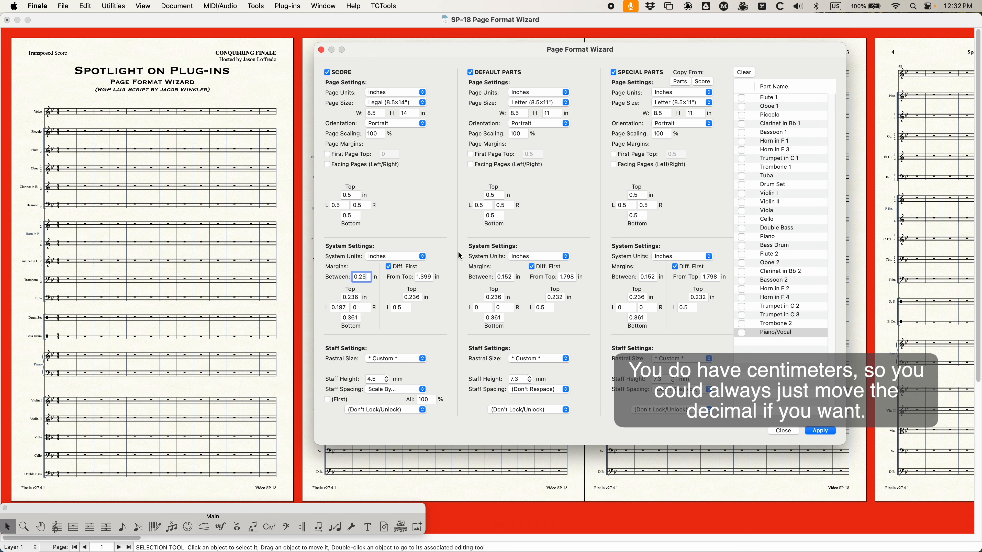
pyautogui.click(409, 358)
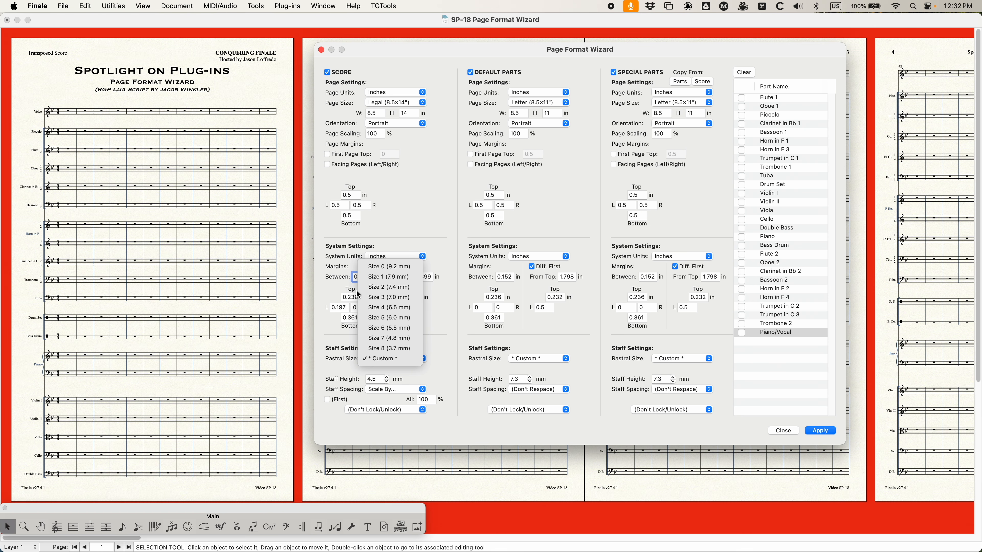
pyautogui.click(337, 327)
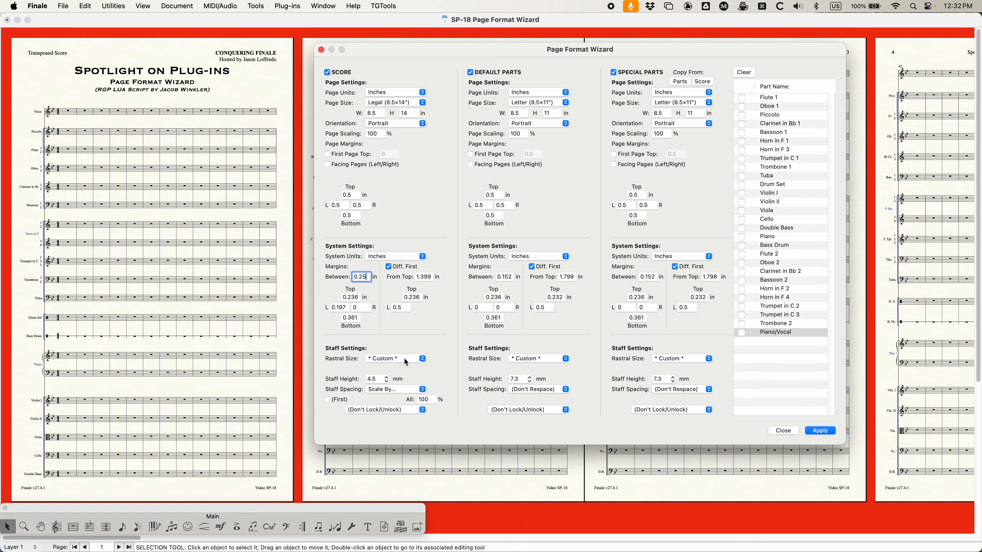
# Step: Step the score's staff height down and back up, then set its Rastral Size to Size 6 (5.5 mm)
pyautogui.click(386, 382)
pyautogui.click(387, 377)
pyautogui.click(390, 358)
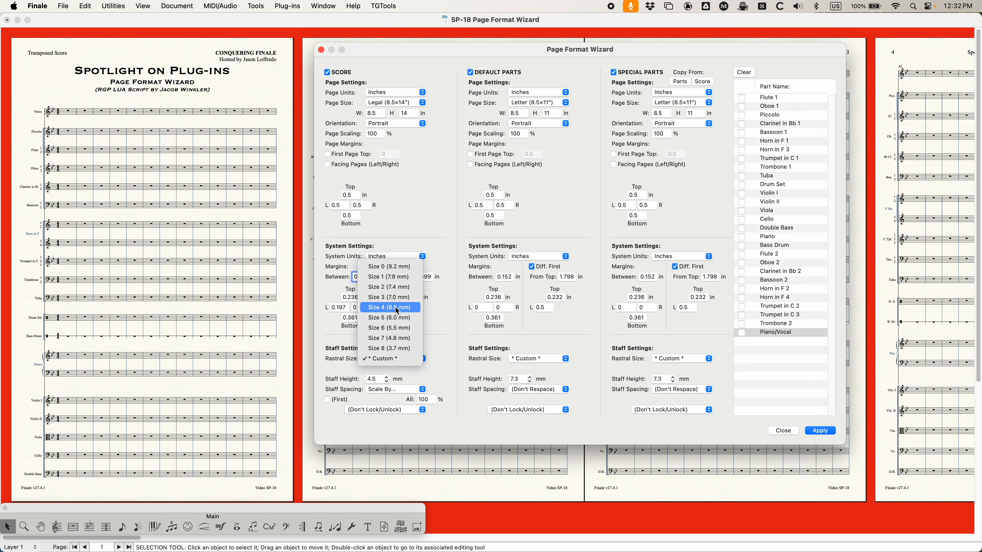
pyautogui.click(398, 328)
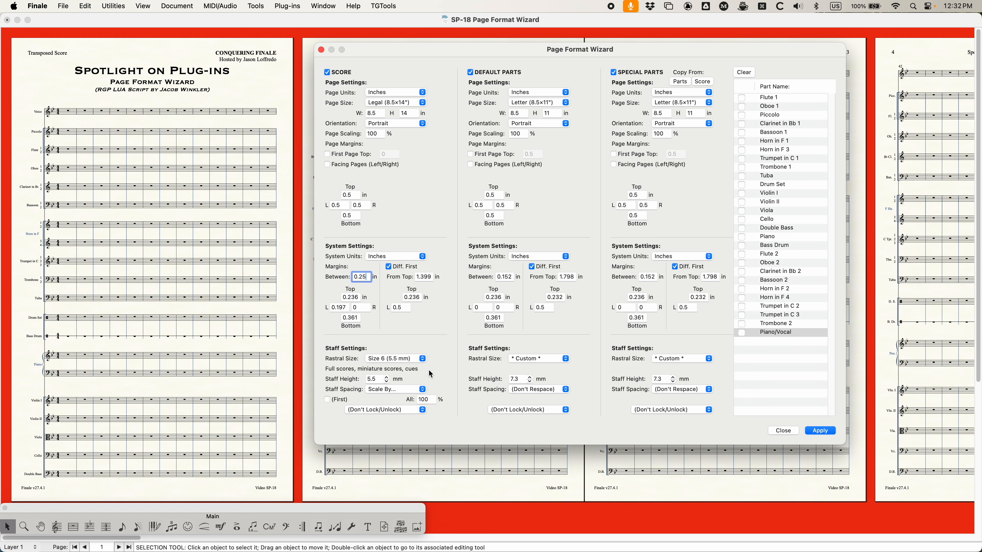
# Step: Set the score's Rastral Size to Size 7 (4.8 mm) and select its Staff Height value
pyautogui.click(414, 359)
pyautogui.click(408, 351)
pyautogui.click(406, 358)
pyautogui.click(402, 379)
pyautogui.moveTo(379, 379); pyautogui.dragTo(353, 378)
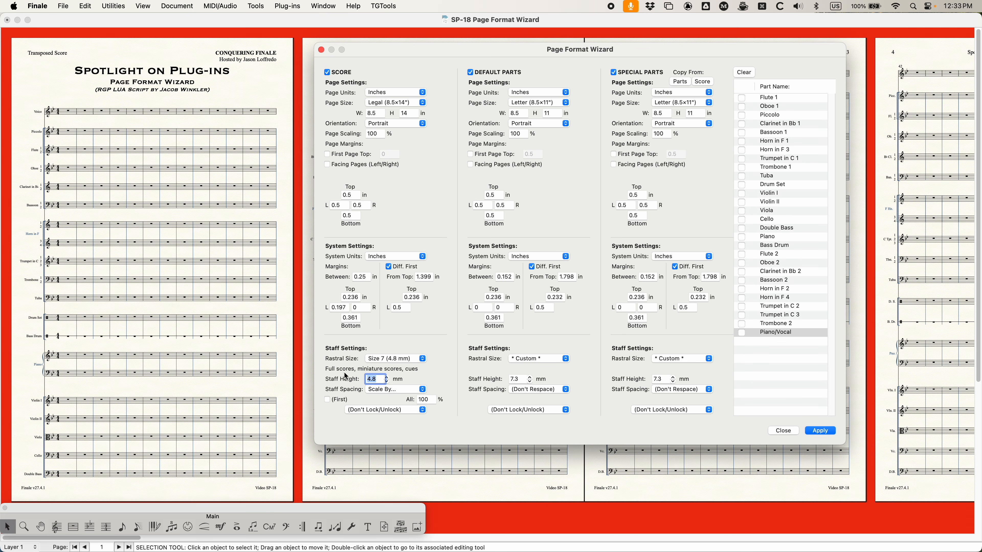
# Step: Check the score's System Units options, then set its Staff Spacing to (Don't Respace)
pyautogui.click(401, 257)
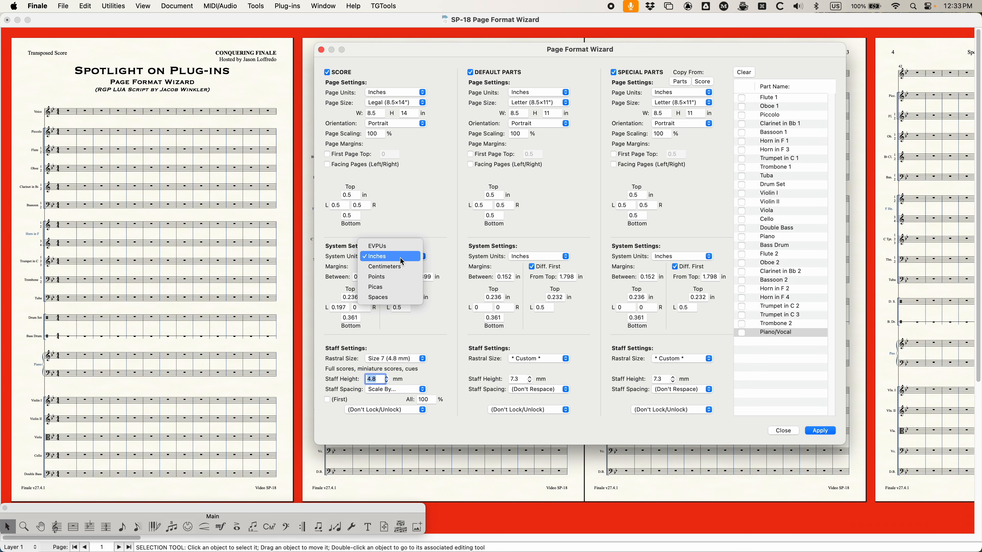
pyautogui.click(399, 257)
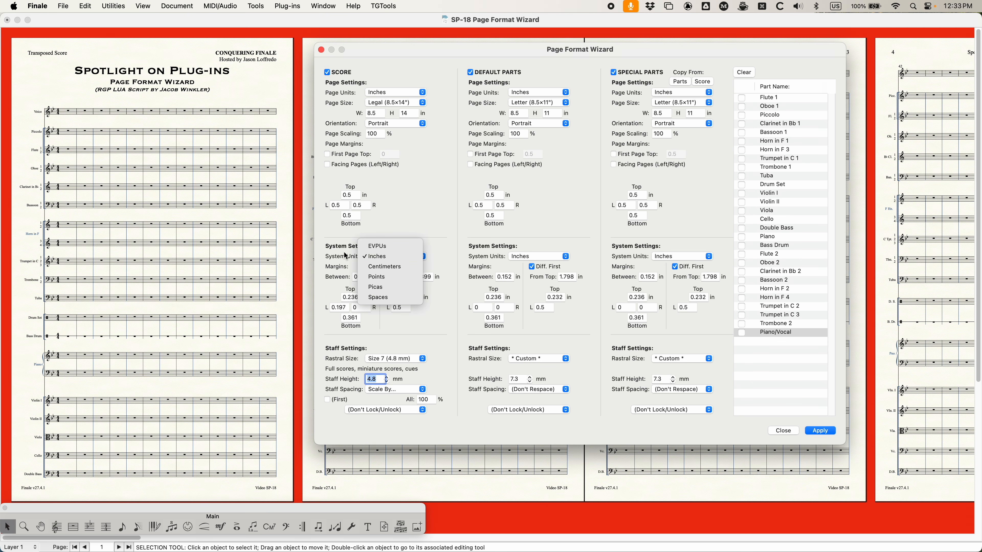
pyautogui.click(401, 389)
pyautogui.click(396, 370)
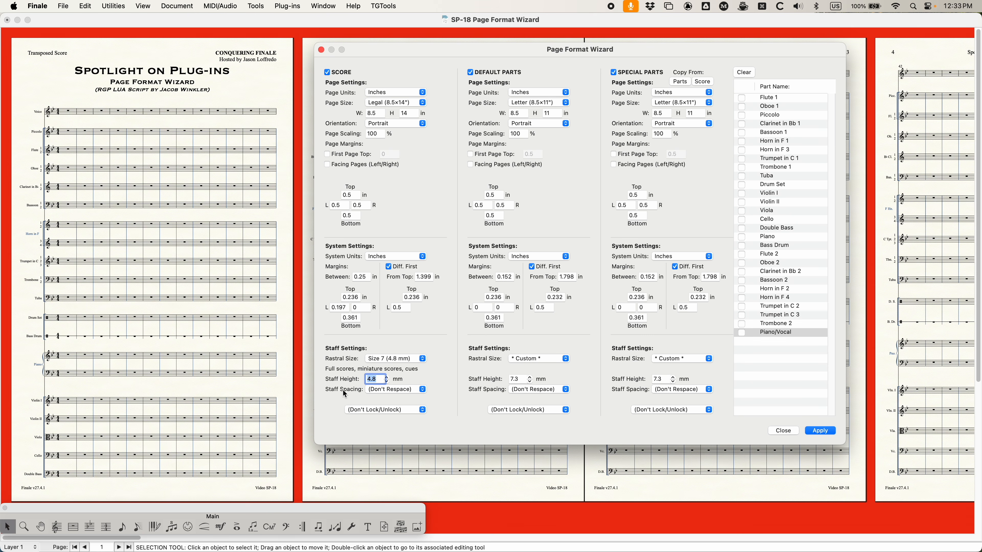
# Step: Examine the score's Staff Spacing and system lock/unlock options without choosing different ones
pyautogui.click(403, 389)
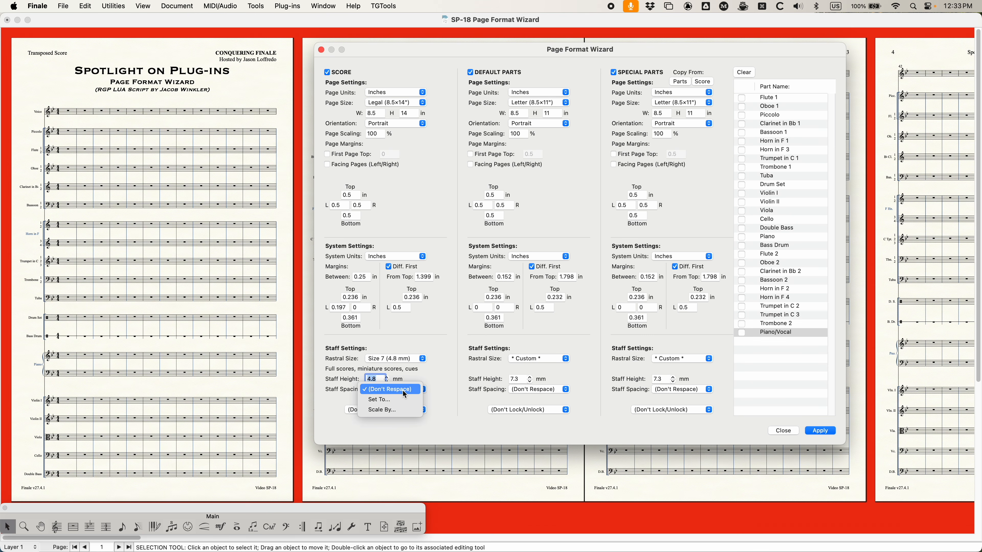
pyautogui.click(445, 378)
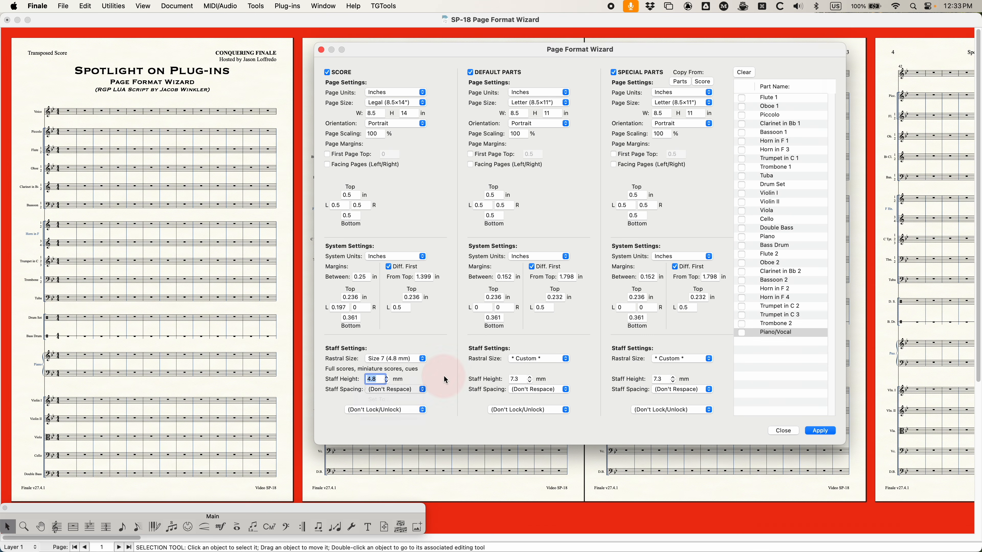
pyautogui.click(397, 409)
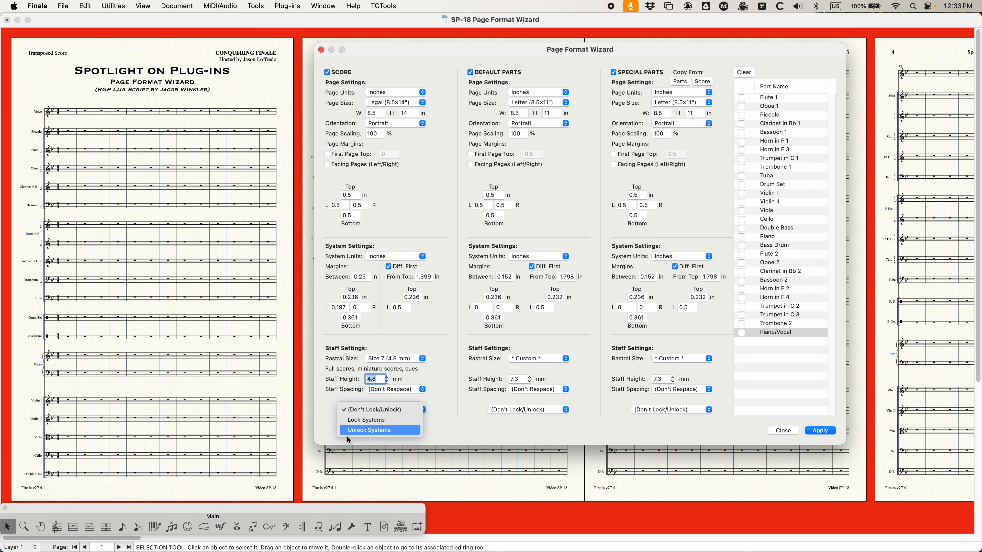
pyautogui.click(347, 400)
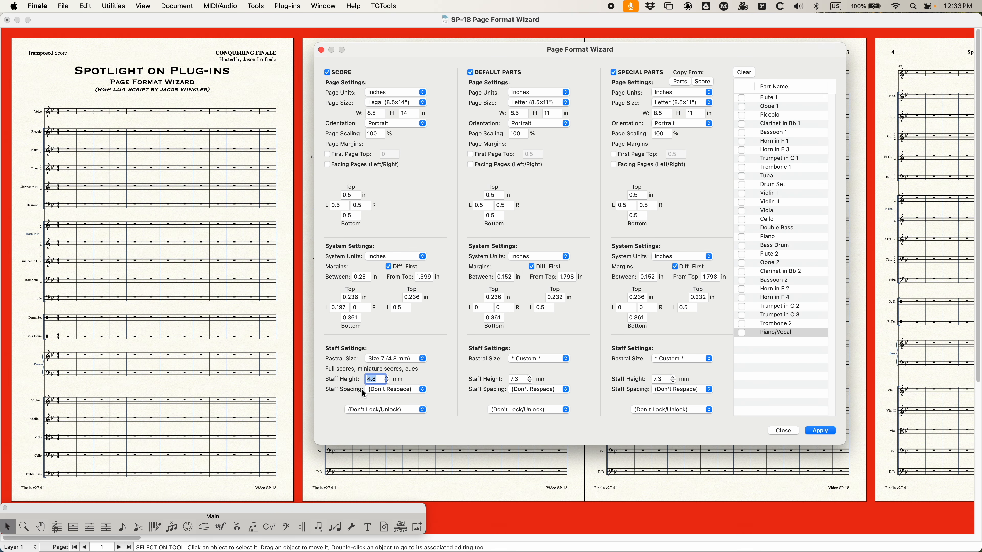
pyautogui.click(398, 390)
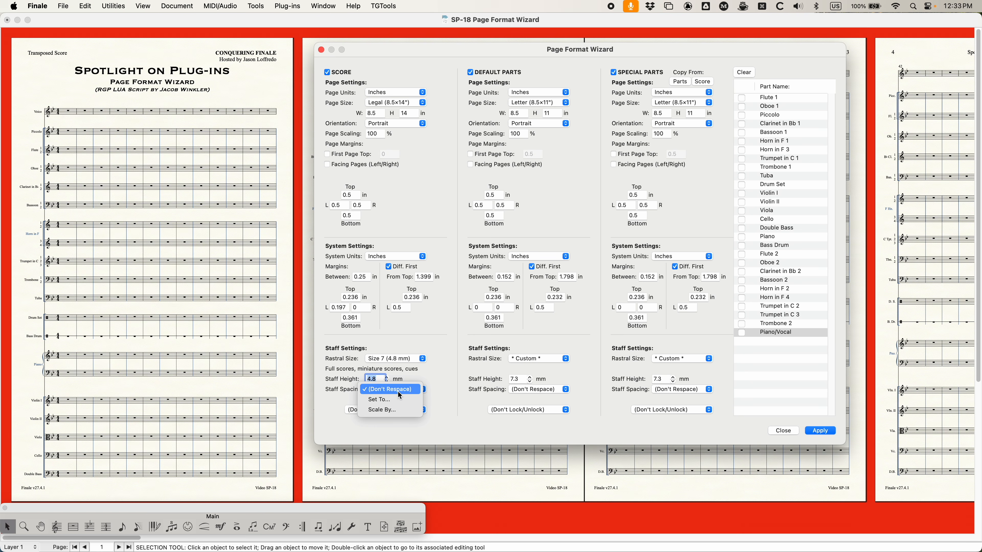
pyautogui.click(343, 394)
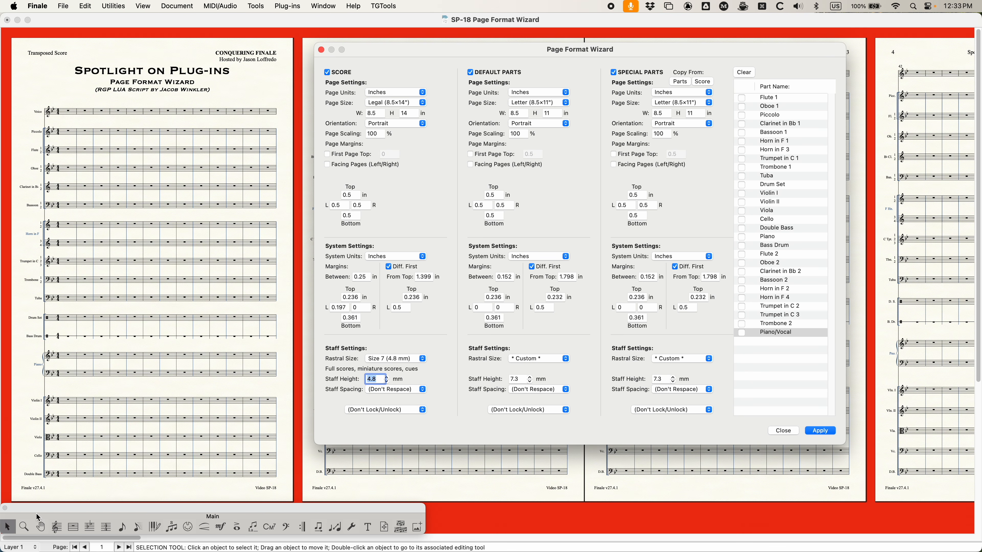
# Step: Open Respace Staves with the Staff tool, compare its Set To and Scale To options for space above each staff, and close it
pyautogui.click(56, 526)
pyautogui.click(324, 6)
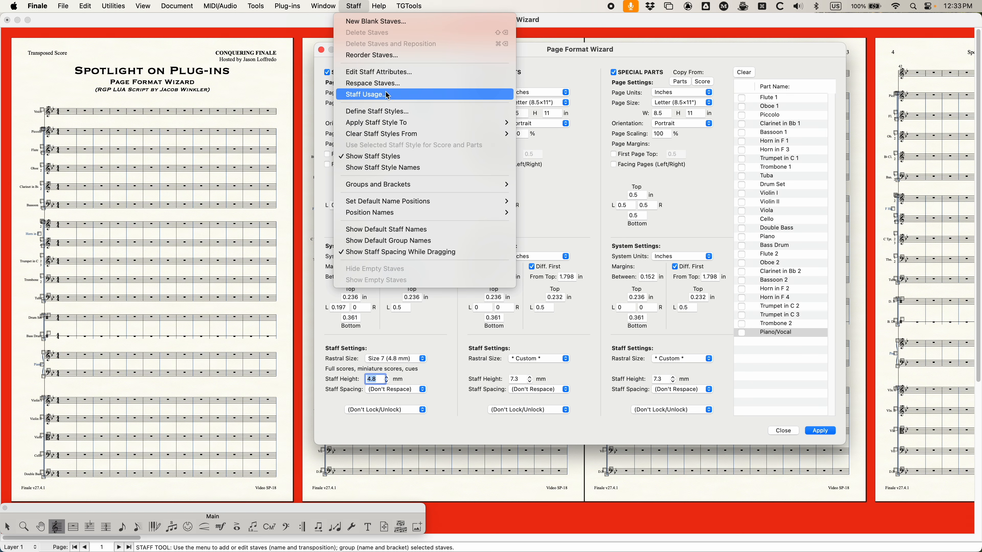
pyautogui.click(383, 84)
pyautogui.moveTo(538, 118); pyautogui.dragTo(404, 125)
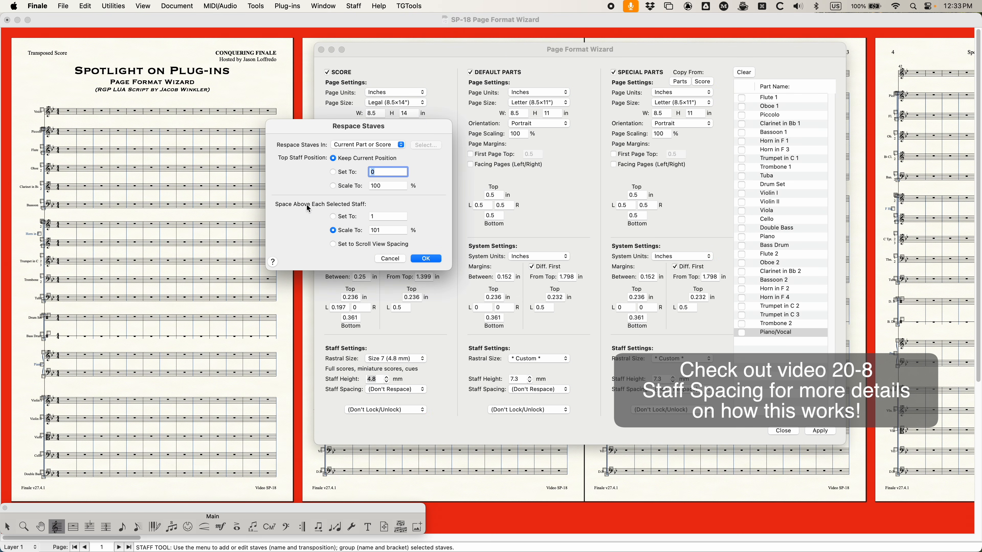
pyautogui.click(344, 216)
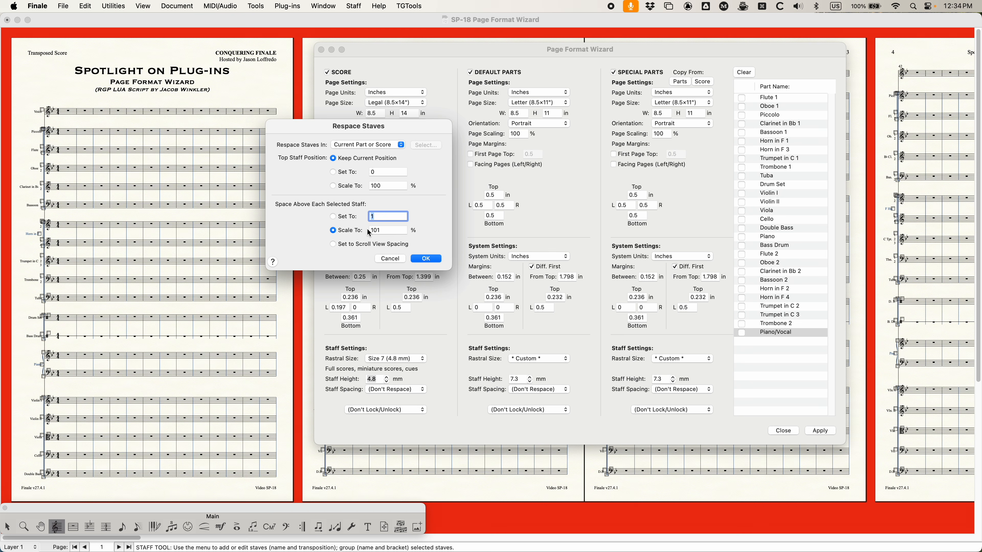
pyautogui.click(346, 231)
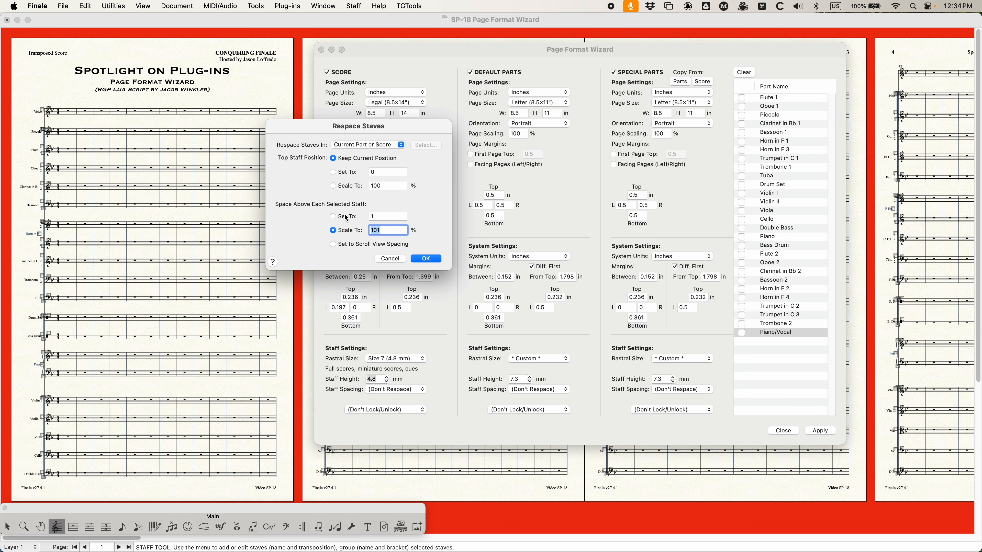
pyautogui.click(353, 218)
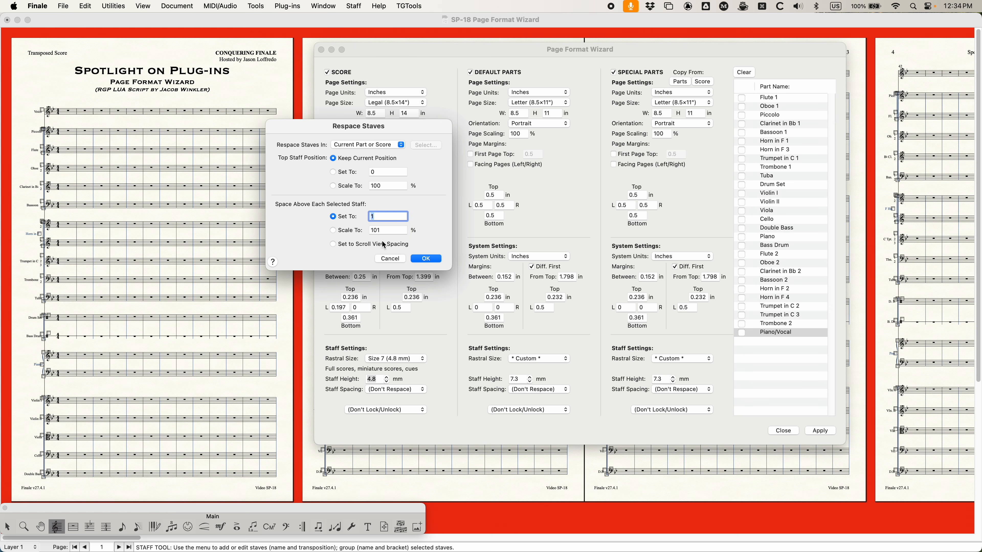
pyautogui.click(414, 258)
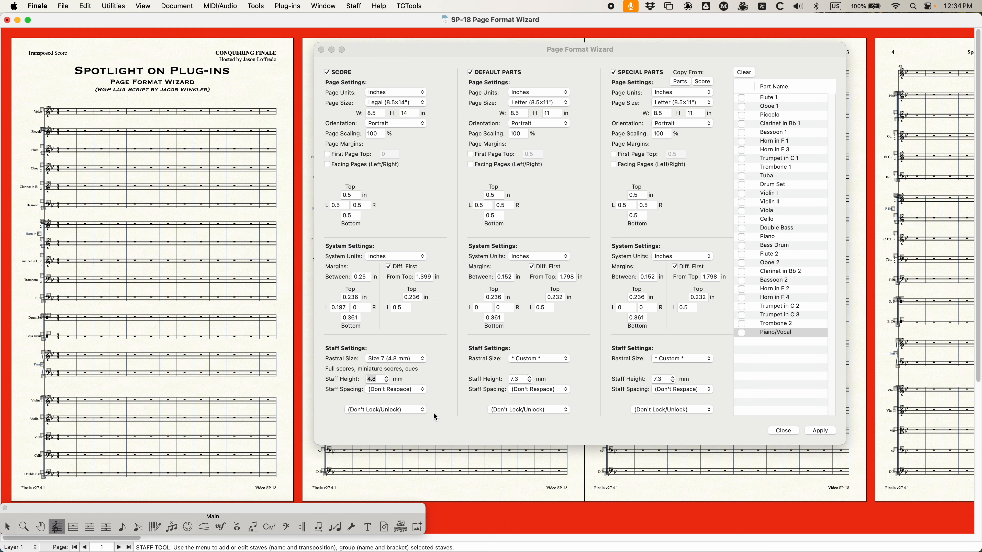
# Step: Set the score's Staff Spacing to Scale By and turn on a separate First Page percentage
pyautogui.click(412, 390)
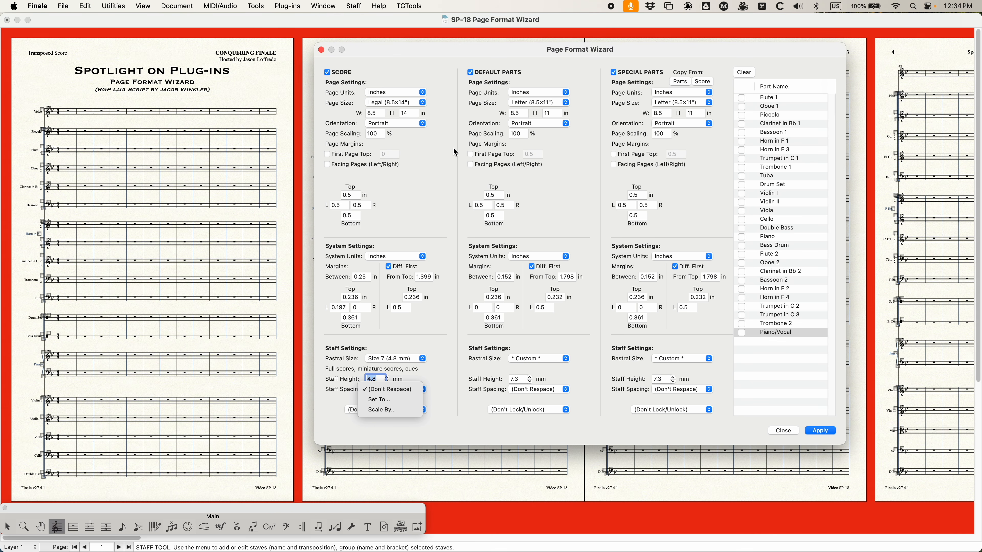
pyautogui.click(430, 194)
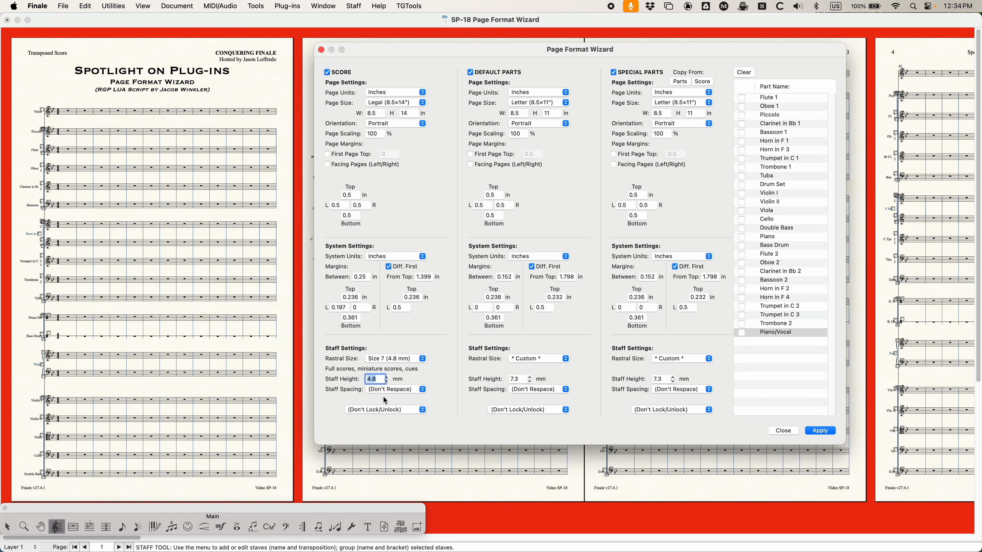
pyautogui.click(395, 391)
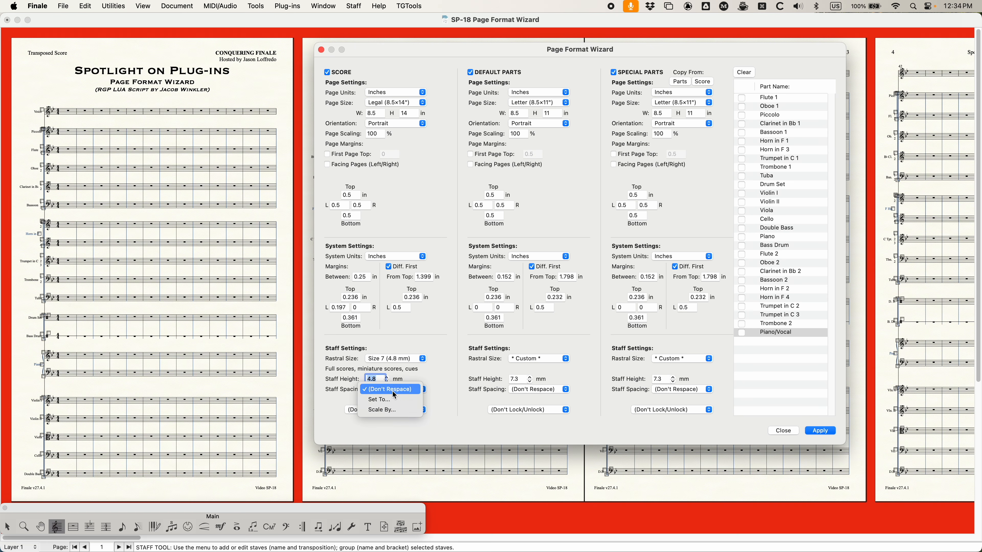
pyautogui.click(383, 409)
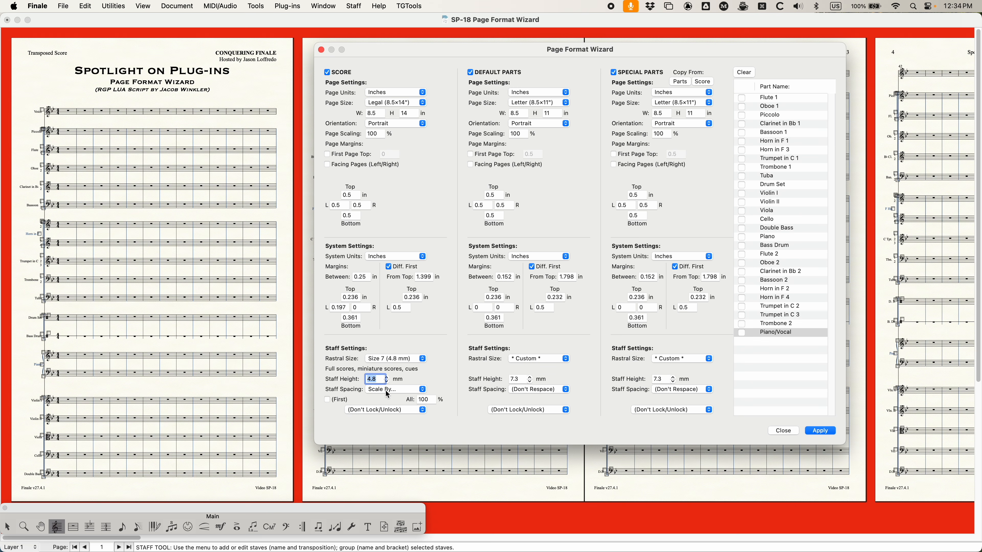
pyautogui.click(427, 400)
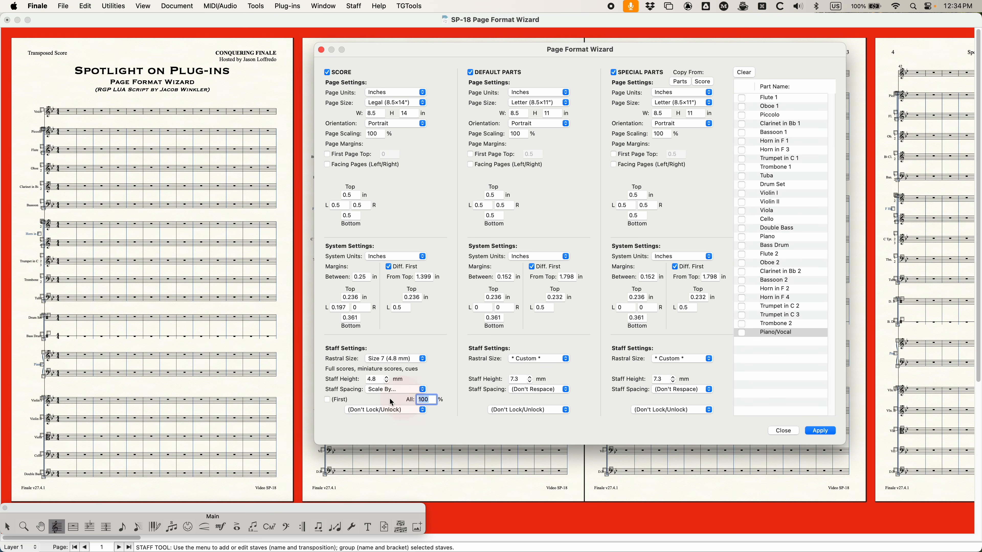
pyautogui.click(327, 400)
pyautogui.moveTo(374, 399); pyautogui.dragTo(330, 398)
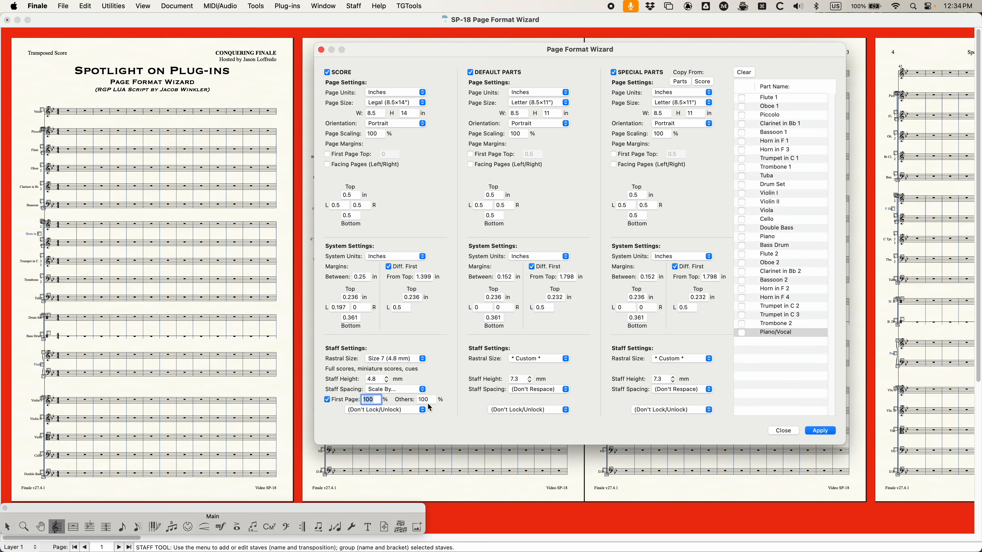
pyautogui.moveTo(429, 400); pyautogui.dragTo(400, 398)
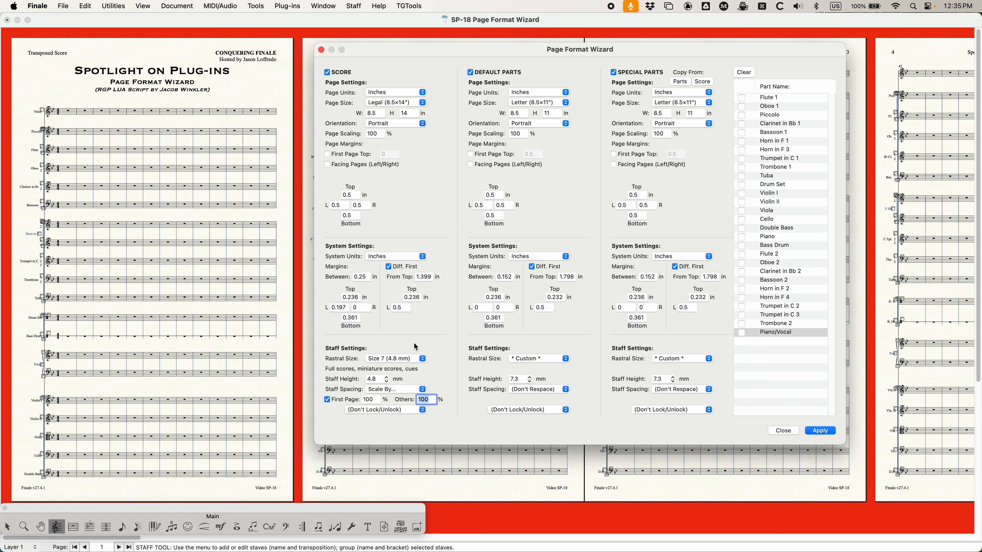
# Step: Turn off formatting for Default Parts and Special Parts, and move the wizard window aside to uncover the score's first page
pyautogui.click(422, 51)
pyautogui.moveTo(422, 48); pyautogui.dragTo(464, 45)
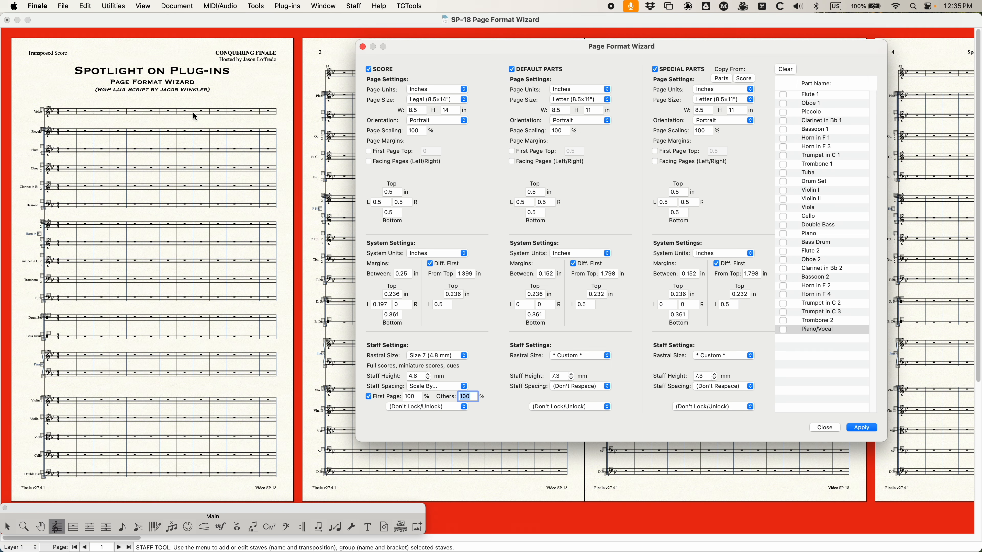
pyautogui.click(512, 70)
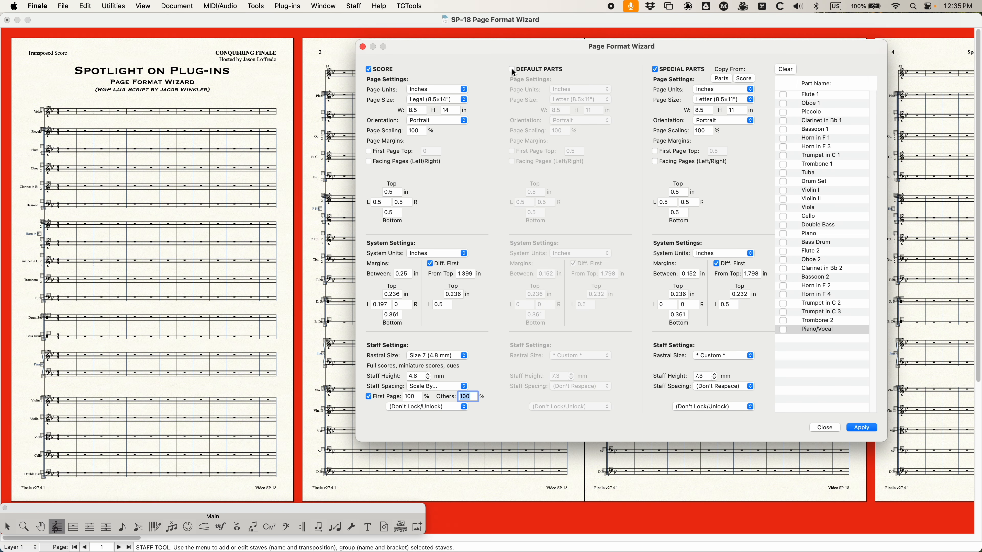
pyautogui.click(657, 69)
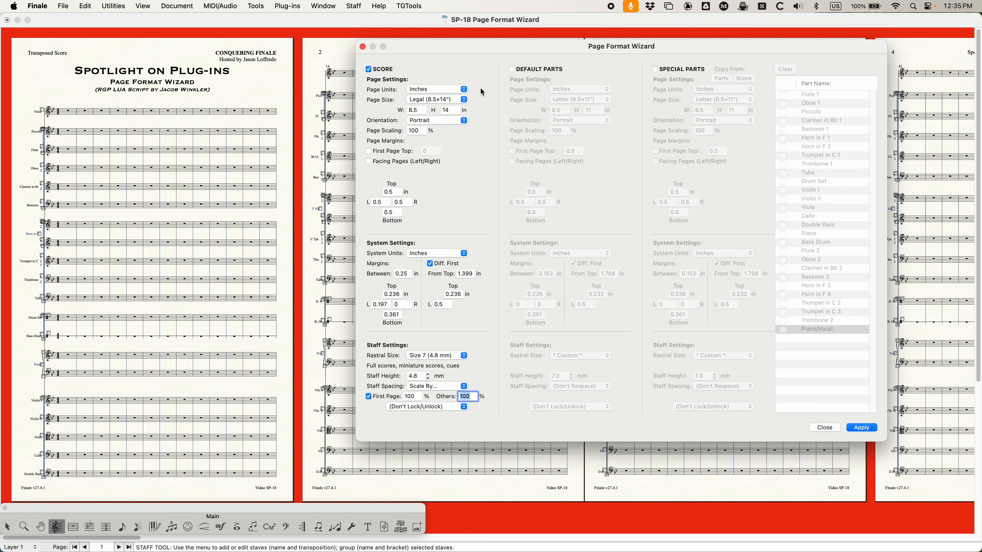
pyautogui.moveTo(433, 53); pyautogui.dragTo(452, 43)
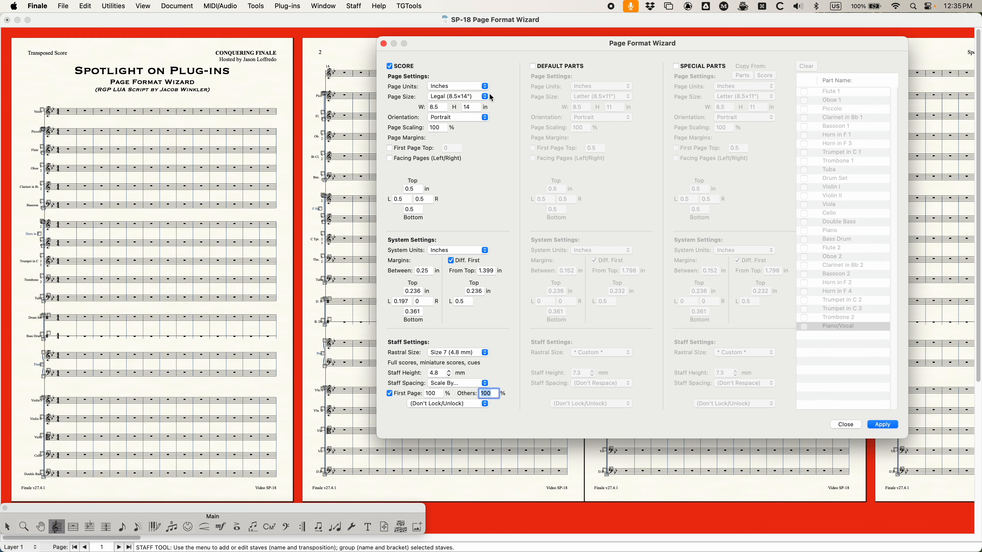
# Step: Set the score's Page Size to Tabloid (11×17") and its Rastral Size to Size 6 (5.5 mm)
pyautogui.click(481, 97)
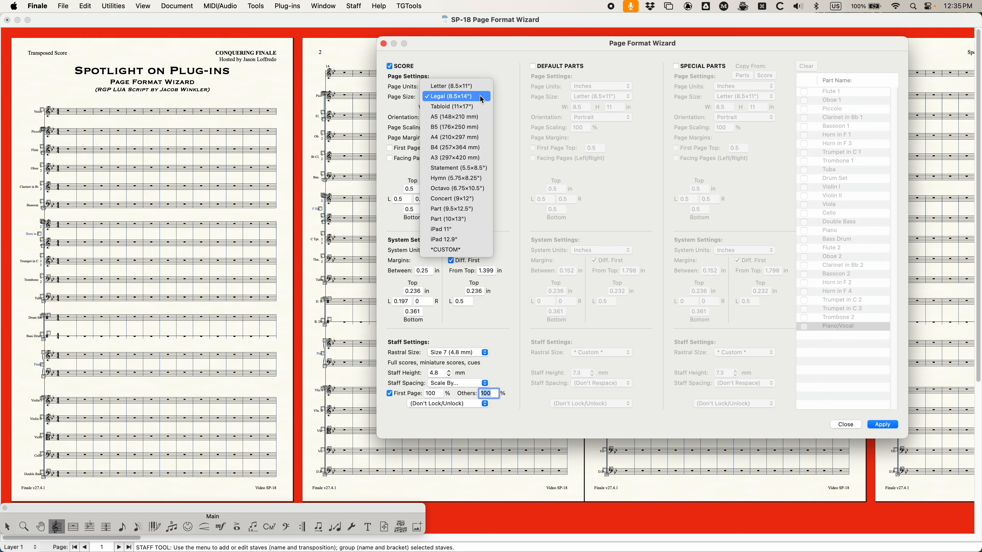
pyautogui.click(456, 108)
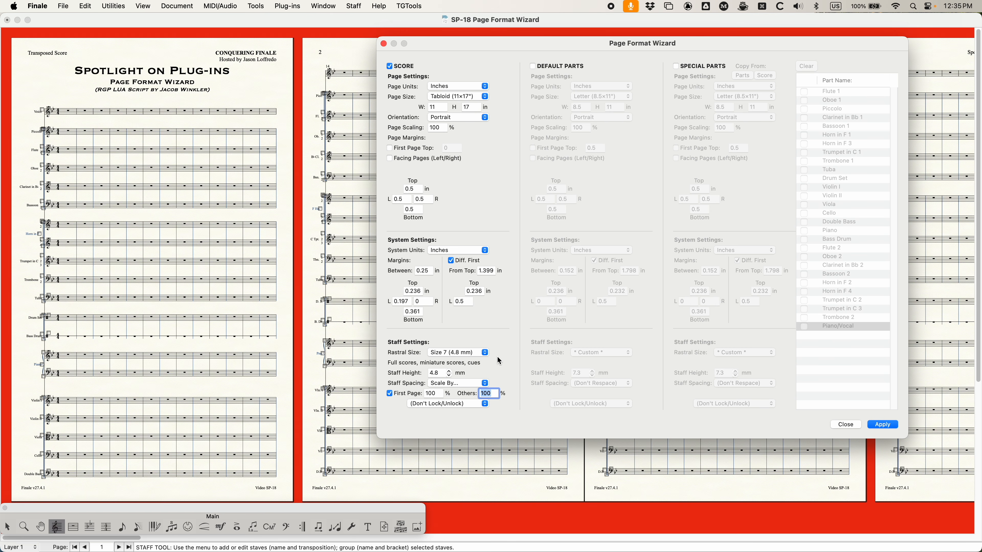
pyautogui.click(476, 351)
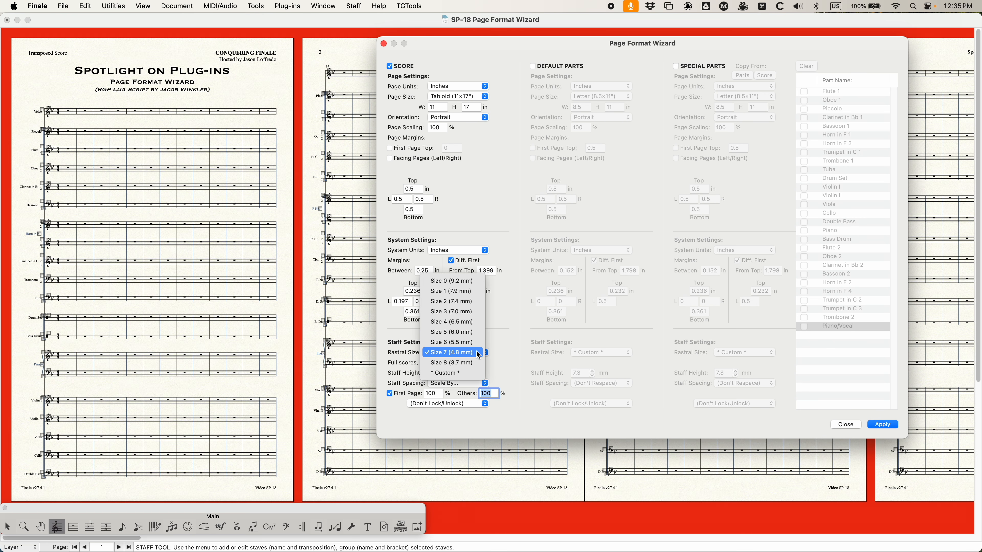
pyautogui.click(468, 342)
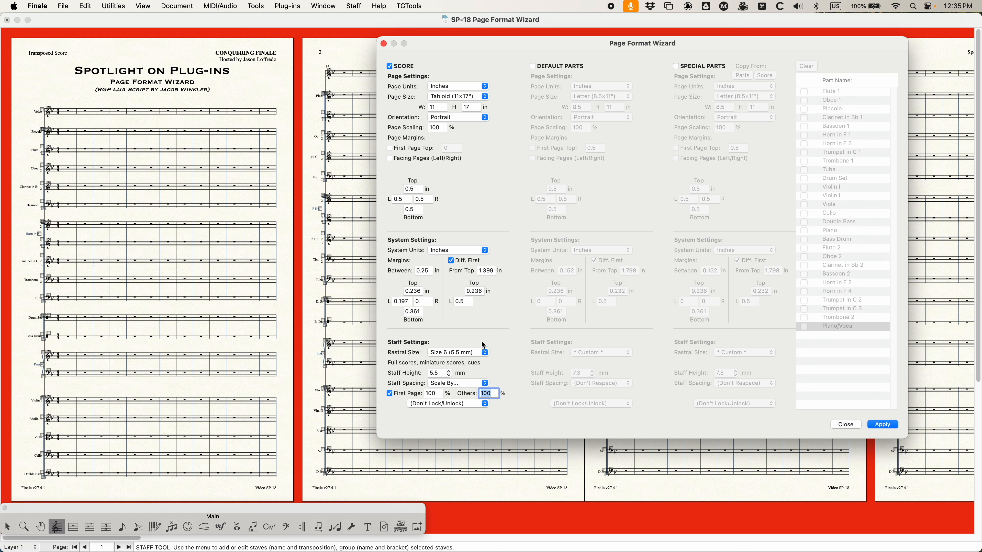
# Step: Set the score's Staff Spacing to (Don't Respace) and apply the format to the score
pyautogui.click(475, 383)
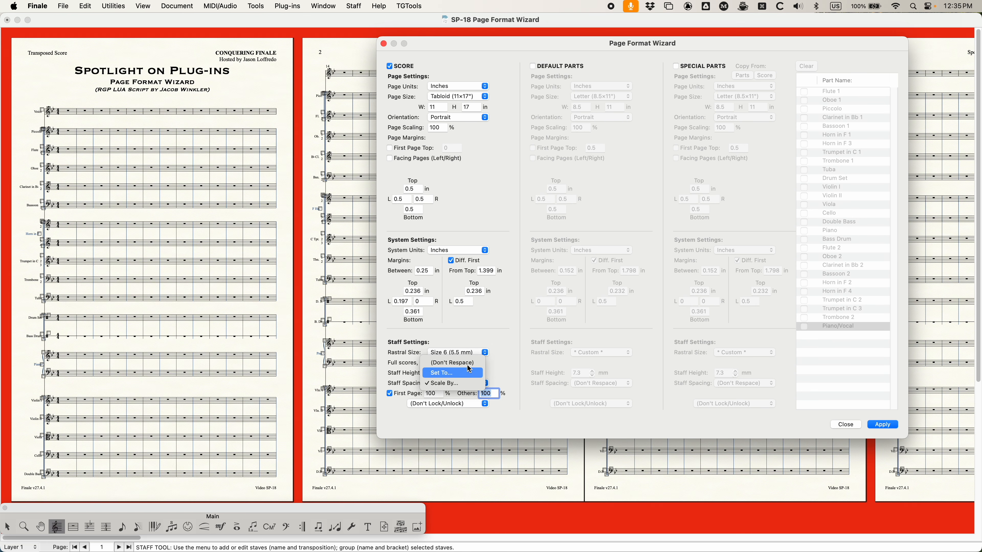
pyautogui.click(466, 362)
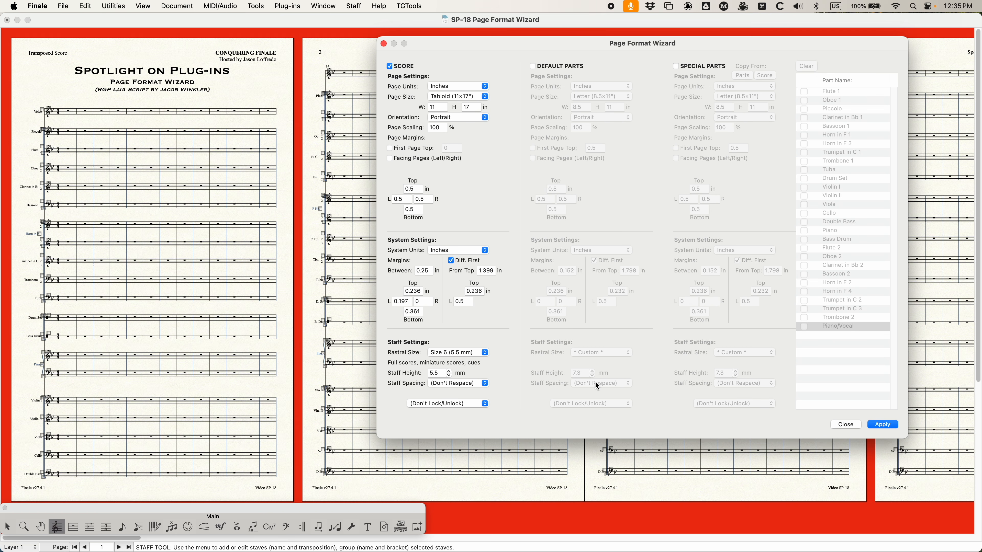
pyautogui.click(881, 424)
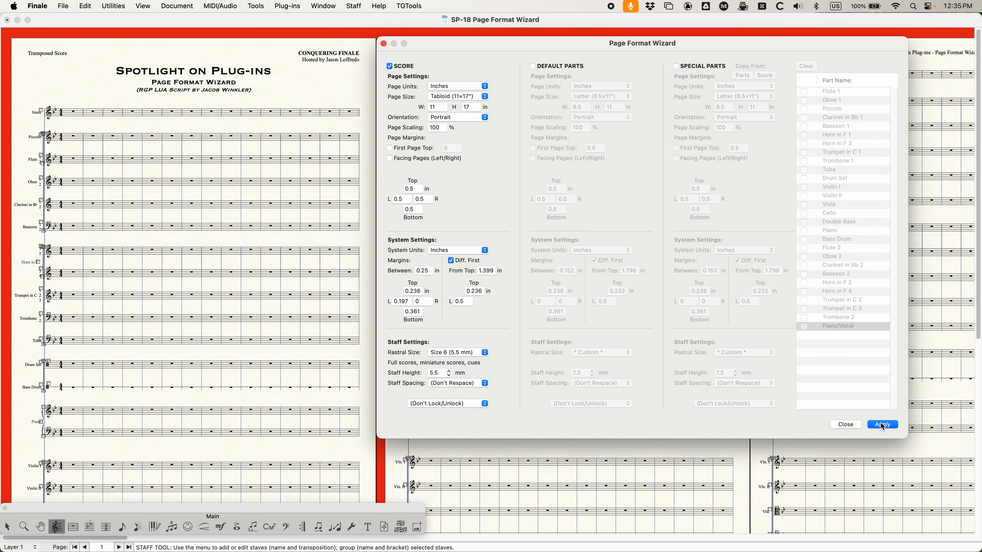
pyautogui.click(323, 263)
pyautogui.press('super+minus')
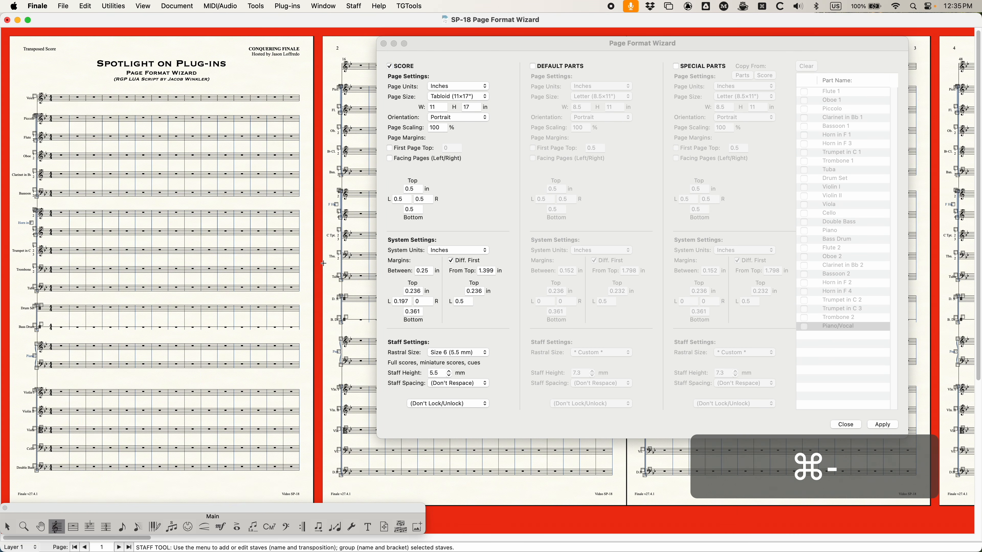
# Step: Check the score's current values in the Page Format for Score dialog, and leave it without changes
pyautogui.click(177, 6)
pyautogui.moveTo(305, 61)
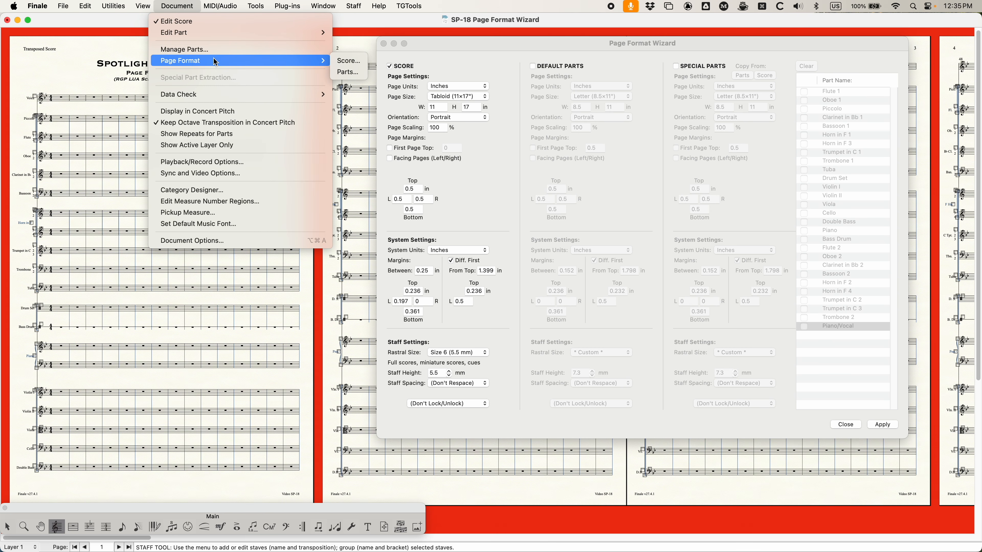
pyautogui.click(347, 61)
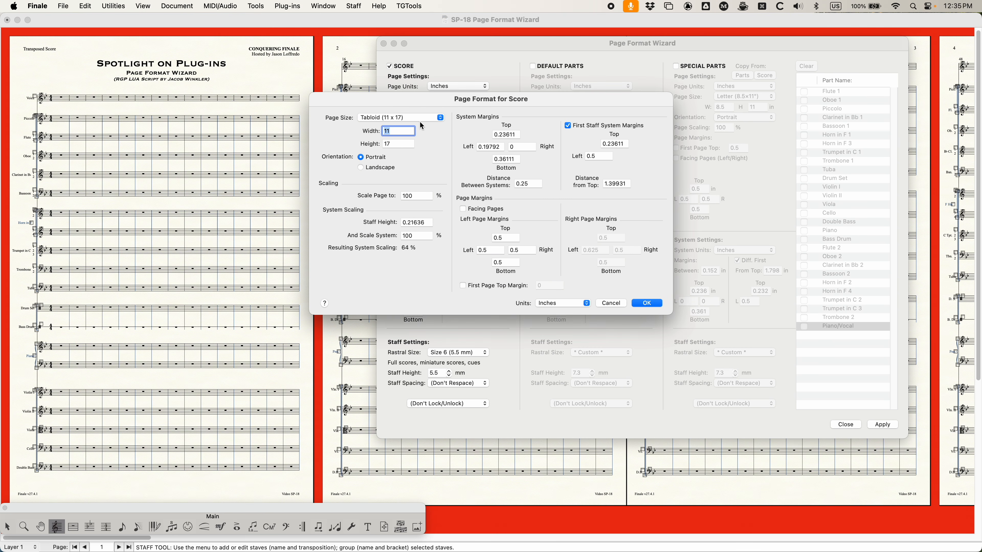
pyautogui.click(610, 303)
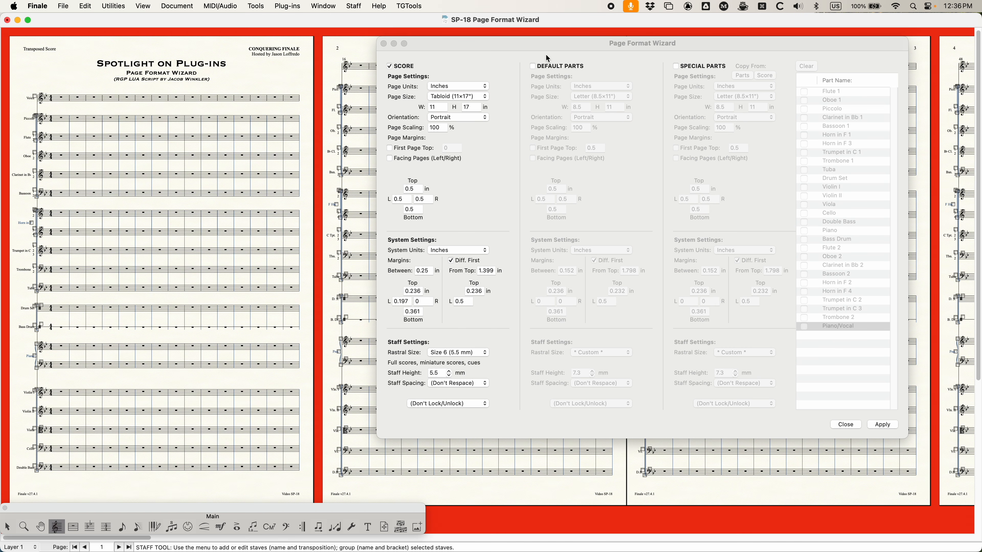
# Step: Set the score's Staff Height to 5.4 mm in the Page Format Wizard and apply the format
pyautogui.click(511, 46)
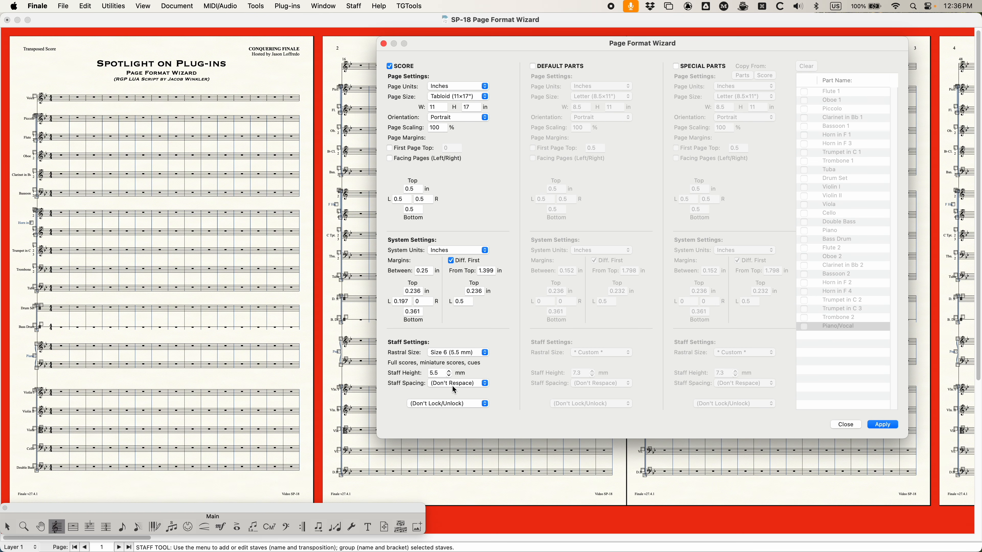
pyautogui.click(449, 375)
pyautogui.click(884, 424)
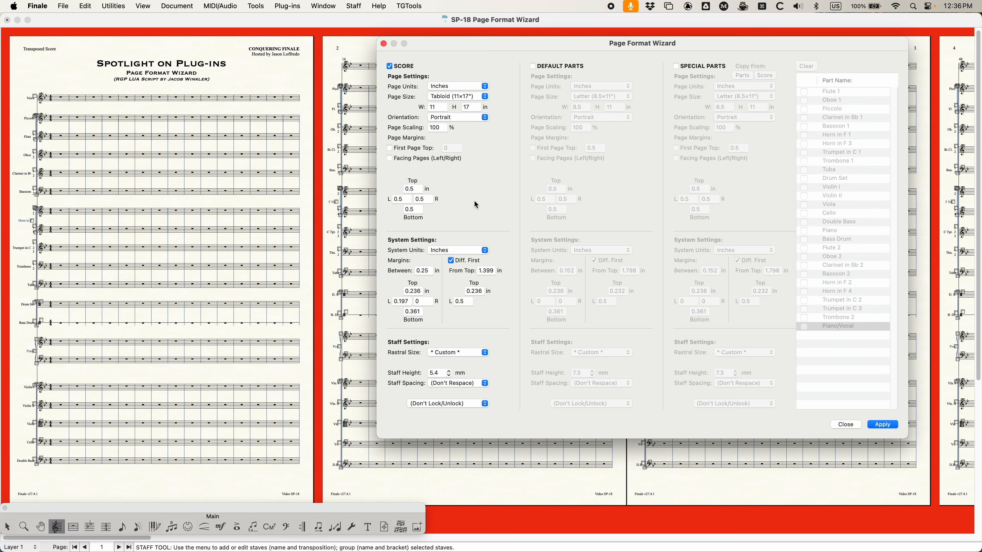
pyautogui.scroll(-1, 226, 397)
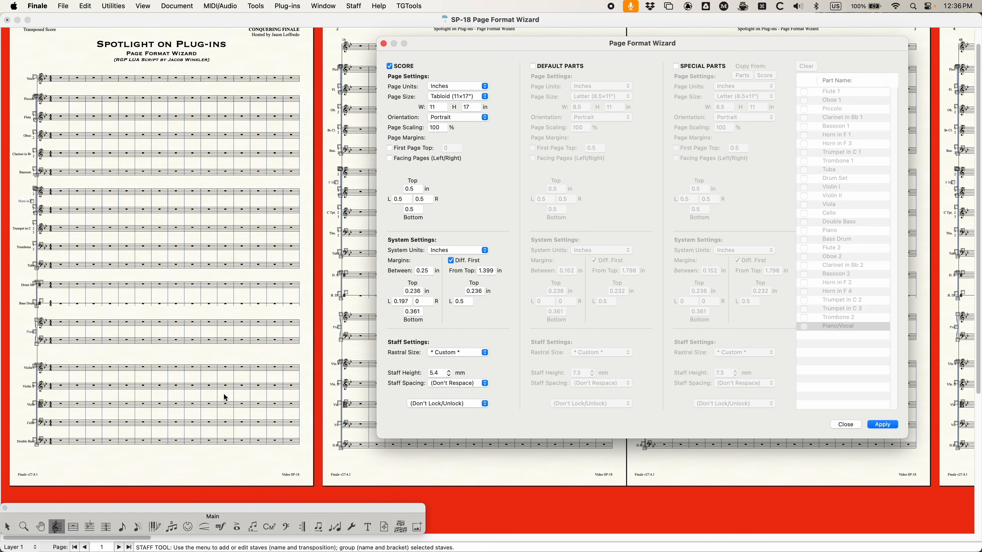
pyautogui.scroll(1, 252, 455)
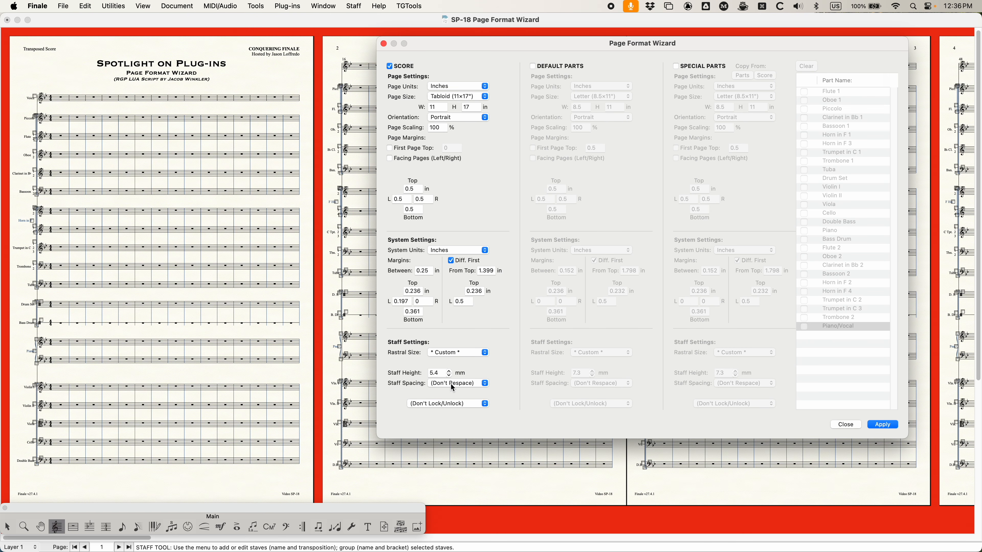
# Step: Set the score's Staff Spacing to Scale By and its first-system From Top distance to 1.7 in
pyautogui.click(451, 384)
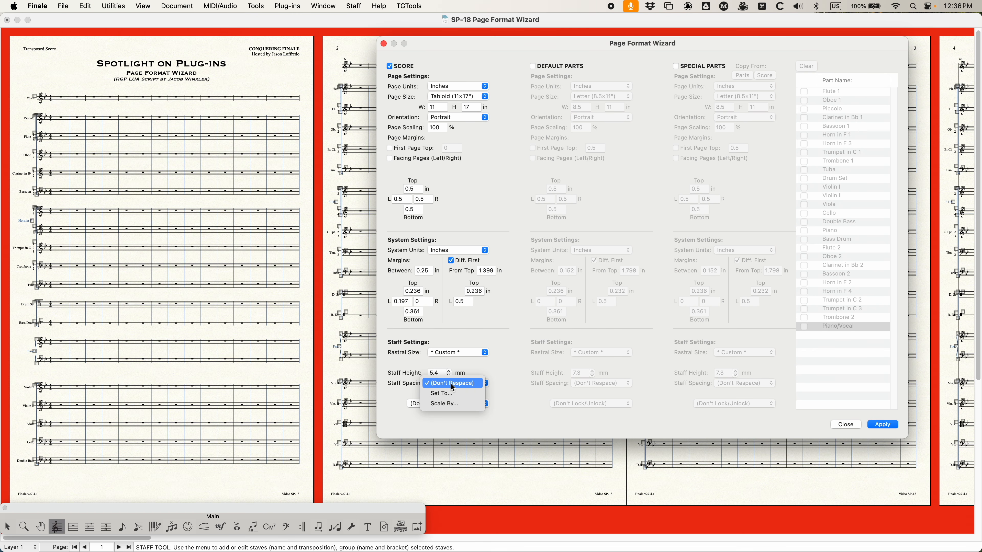
pyautogui.click(448, 403)
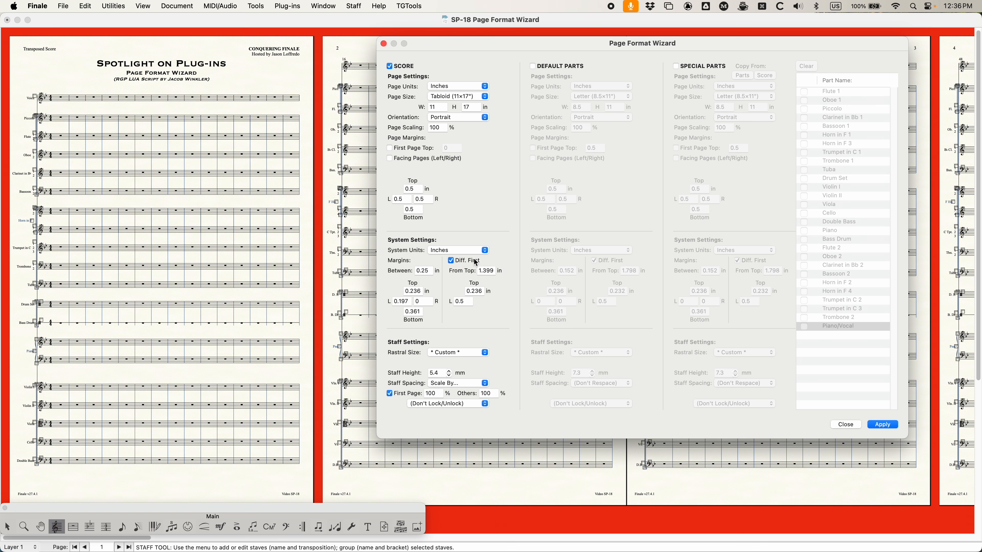
pyautogui.moveTo(484, 273); pyautogui.dragTo(509, 276)
pyautogui.write('77')
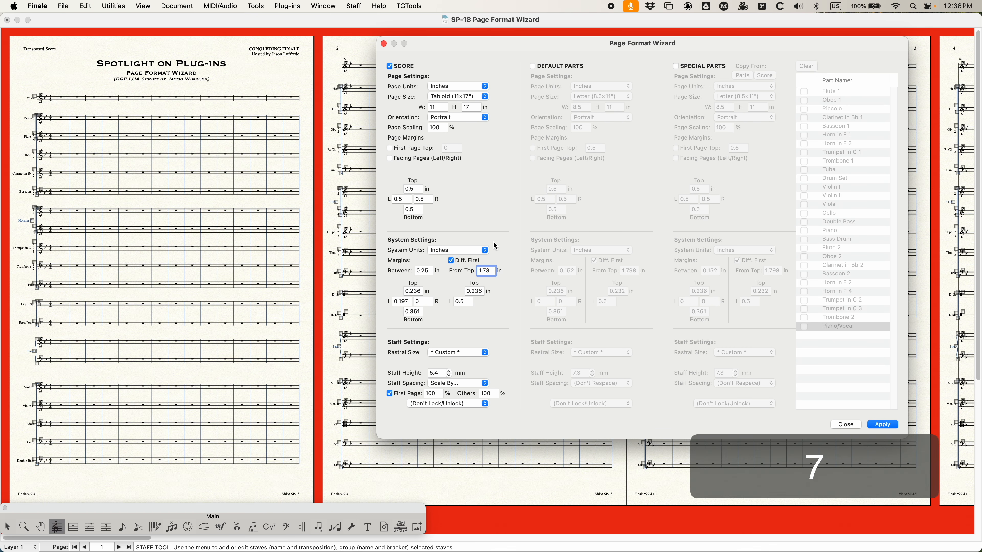
pyautogui.press('BackSpace')
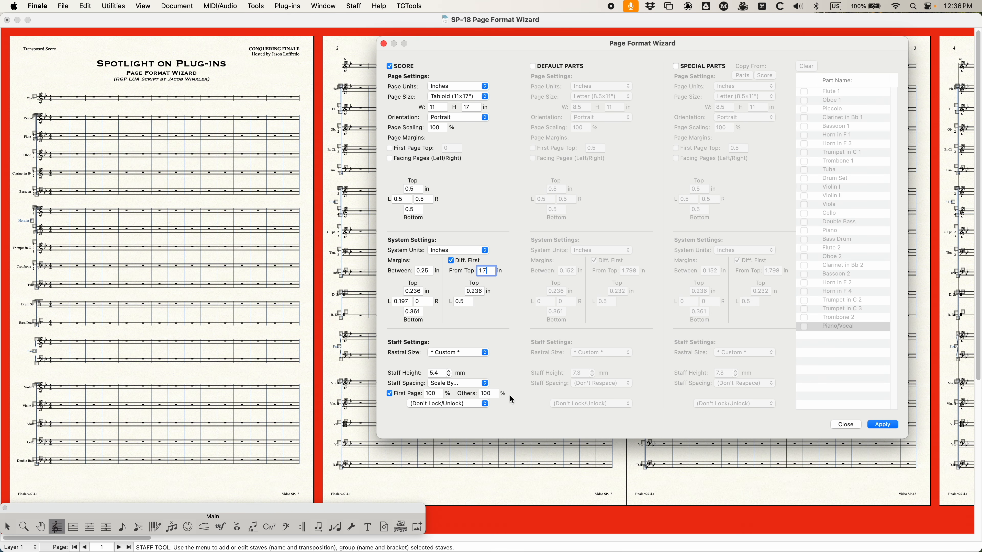
# Step: Scale the score's staff spacing to 102% for both the first page and the other pages, and apply the format
pyautogui.click(489, 394)
pyautogui.moveTo(525, 43); pyautogui.dragTo(519, 19)
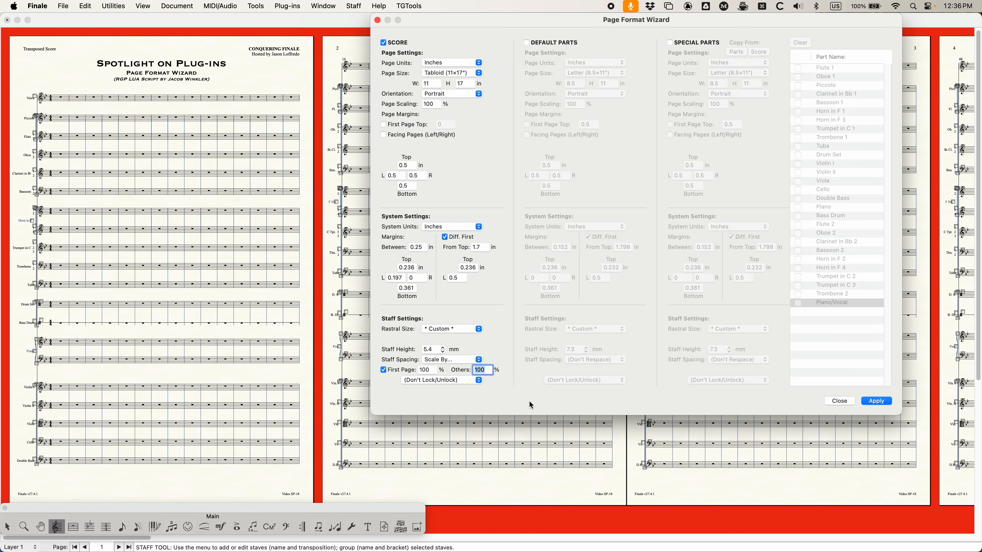
pyautogui.write('102')
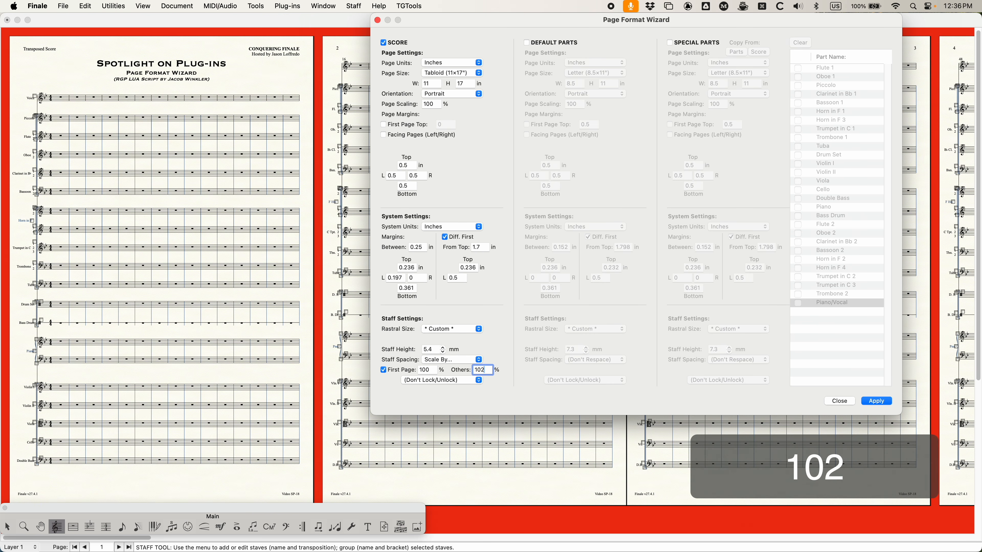
pyautogui.doubleClick(425, 370)
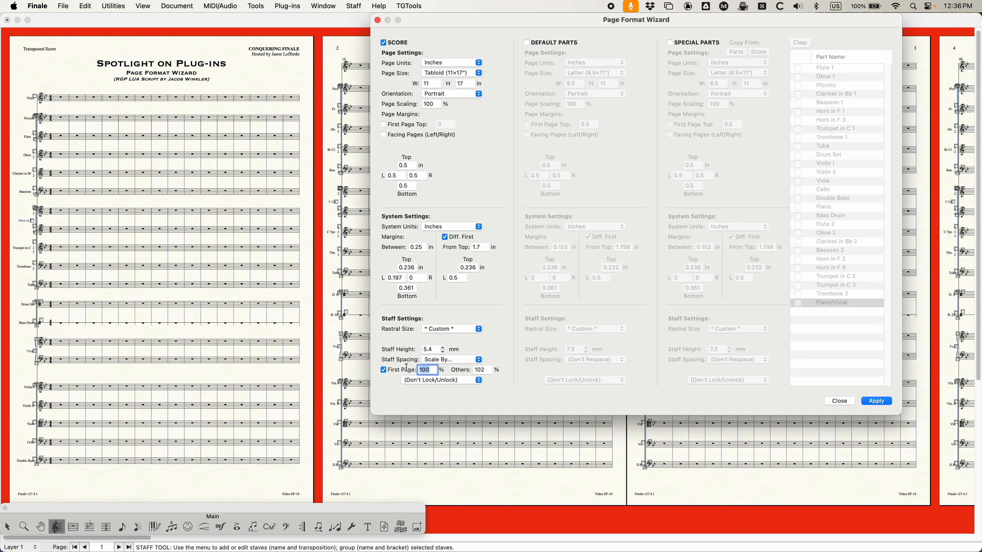
pyautogui.write('102')
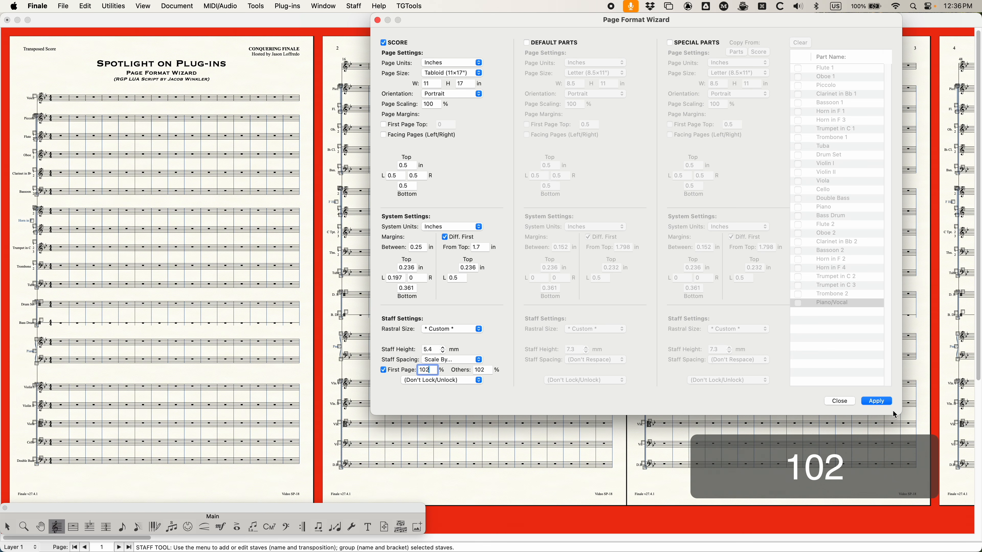
pyautogui.click(872, 401)
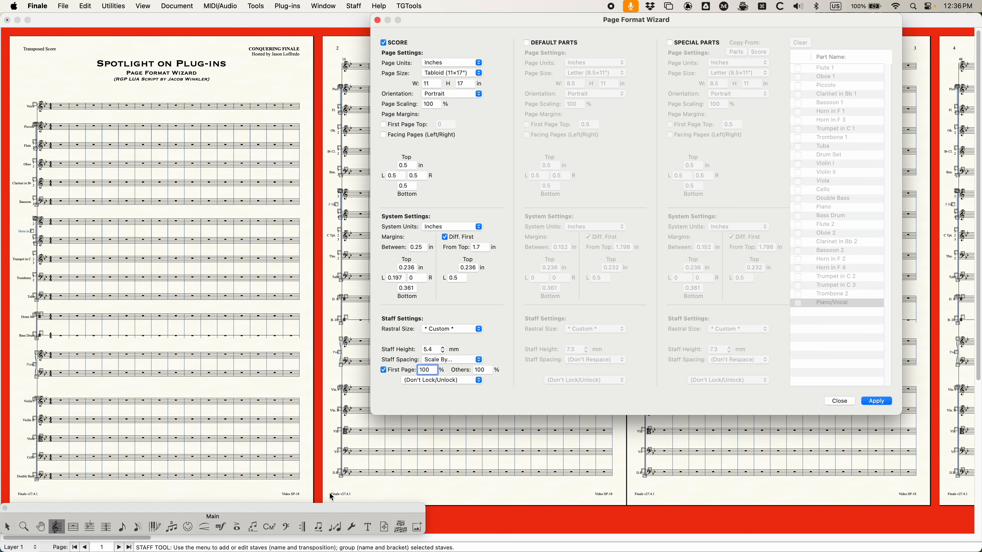
pyautogui.moveTo(467, 22)
pyautogui.mouseDown()
pyautogui.moveTo(384, 22)
pyautogui.moveTo(11, 65)
pyautogui.moveTo(22, 33)
pyautogui.moveTo(466, 39)
pyautogui.moveTo(689, 96)
pyautogui.moveTo(560, 38)
pyautogui.moveTo(476, 38)
pyautogui.mouseUp()
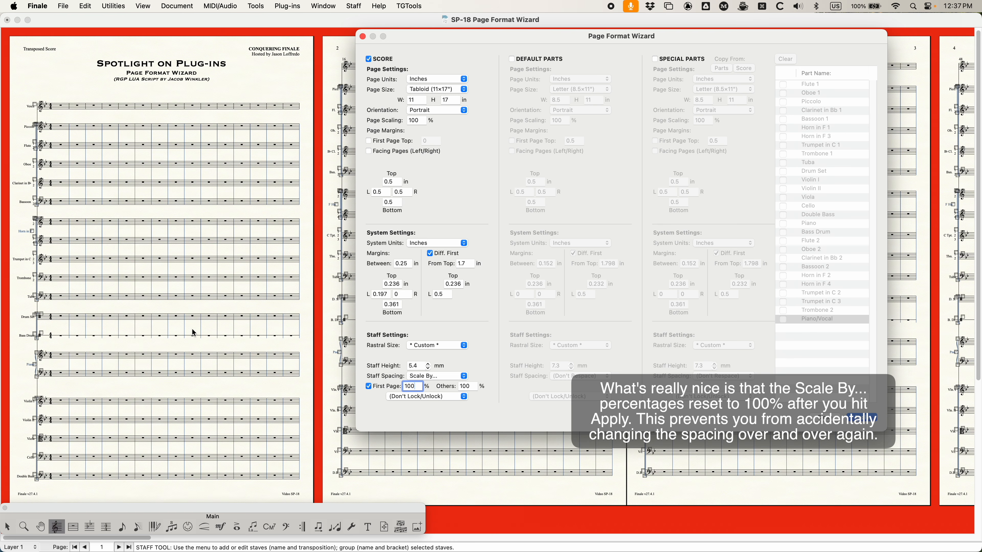
pyautogui.scroll(-1, 186, 346)
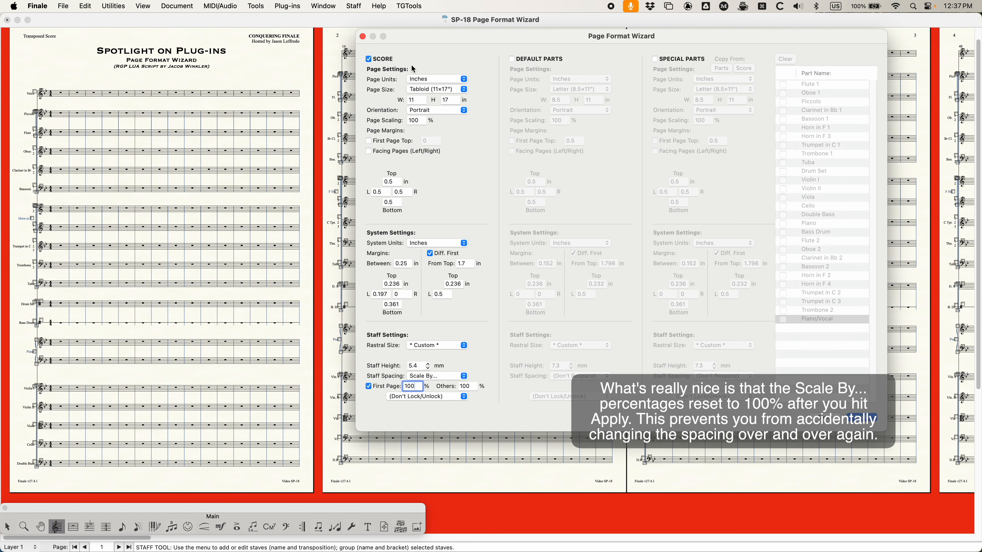
pyautogui.scroll(1, 248, 103)
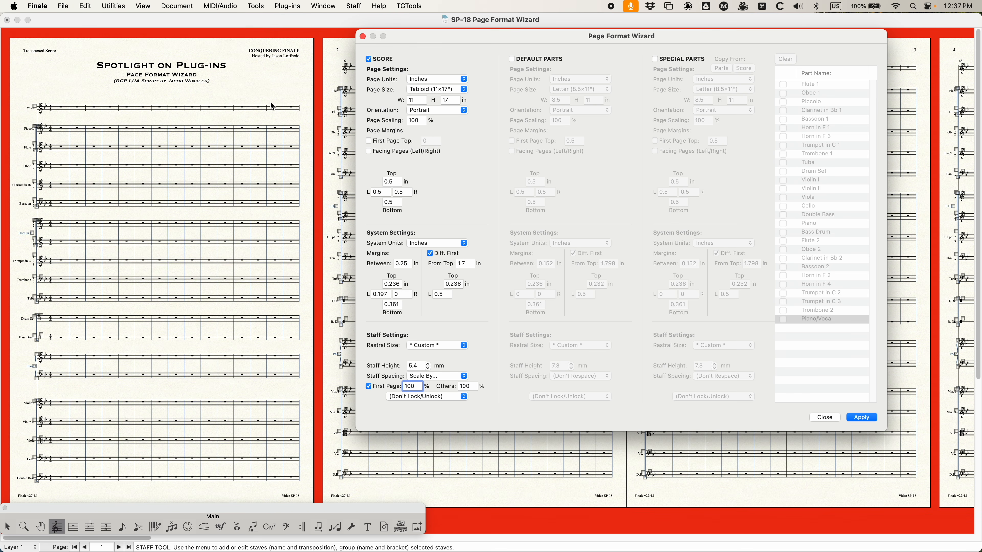
# Step: Switch to the Selection tool in the score and return to the Page Format Wizard
pyautogui.click(232, 104)
pyautogui.click(174, 5)
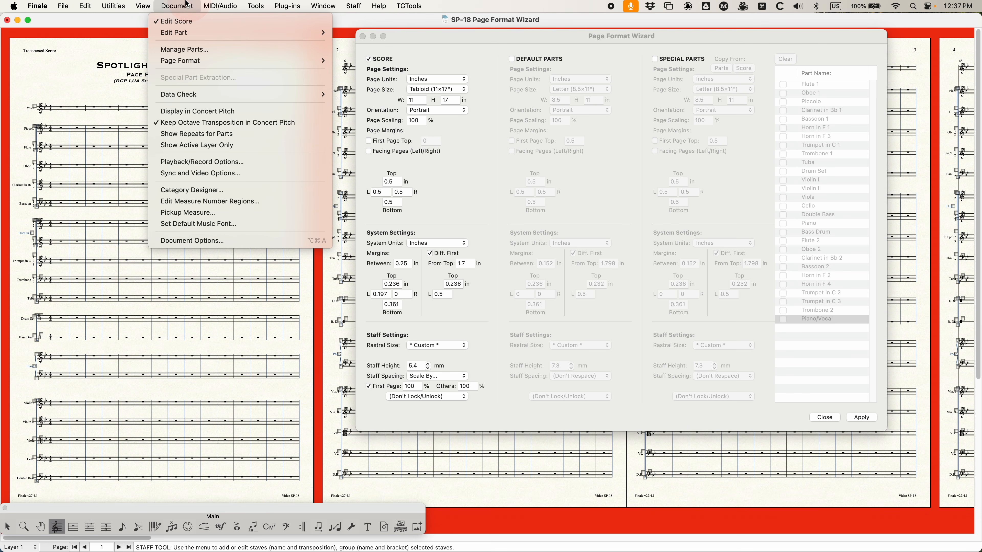
pyautogui.click(175, 5)
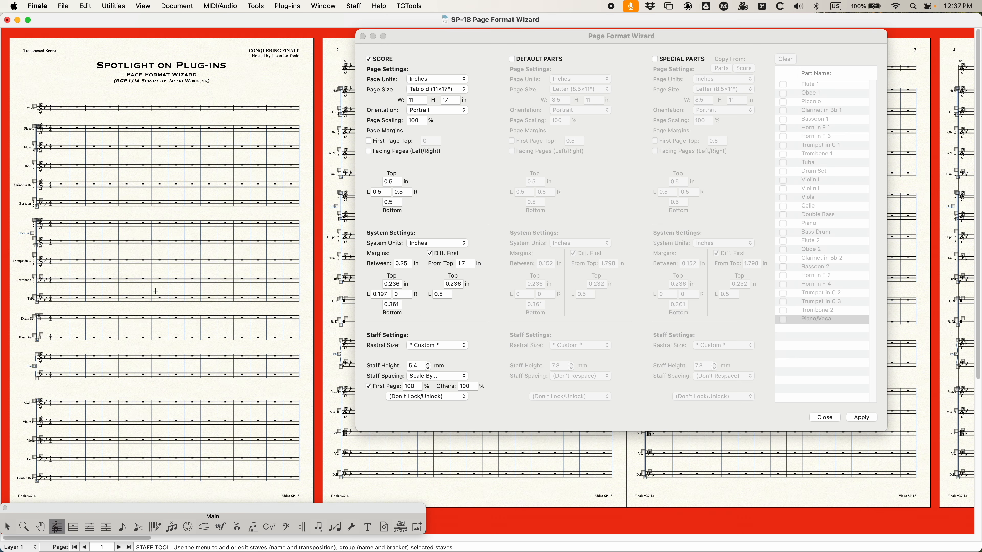
pyautogui.click(7, 527)
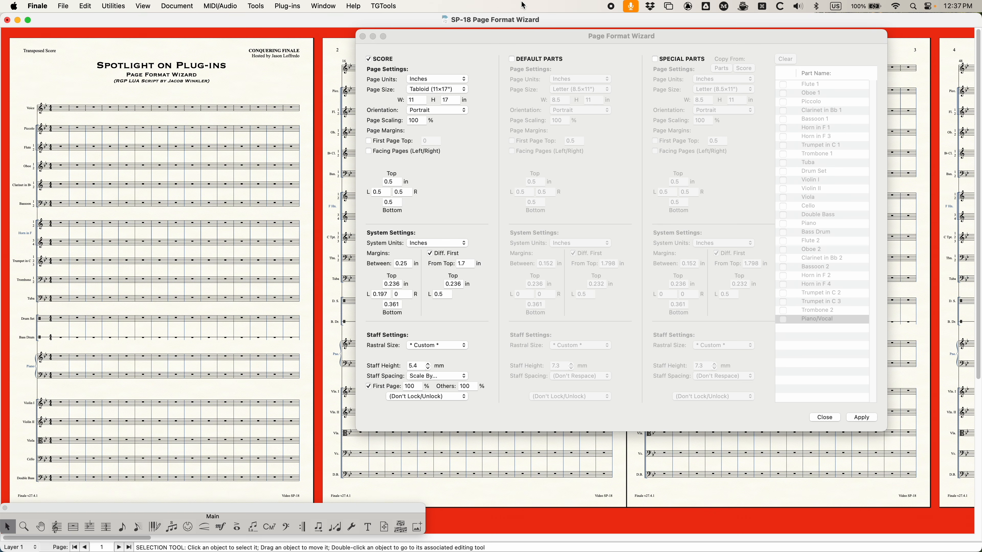
pyautogui.click(485, 34)
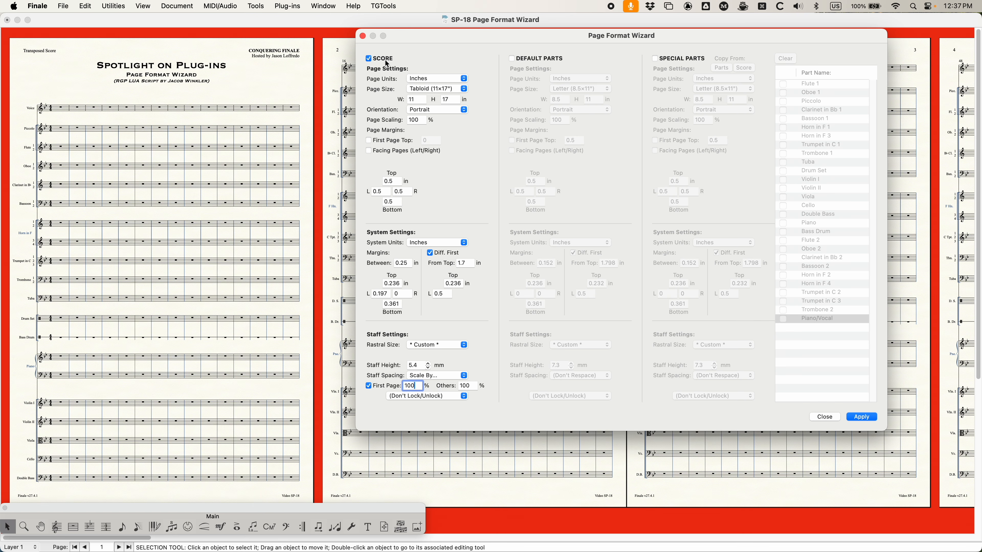
# Step: Turn off Score formatting, turn on Default Parts, and display the Piccolo part beside the wizard
pyautogui.click(368, 58)
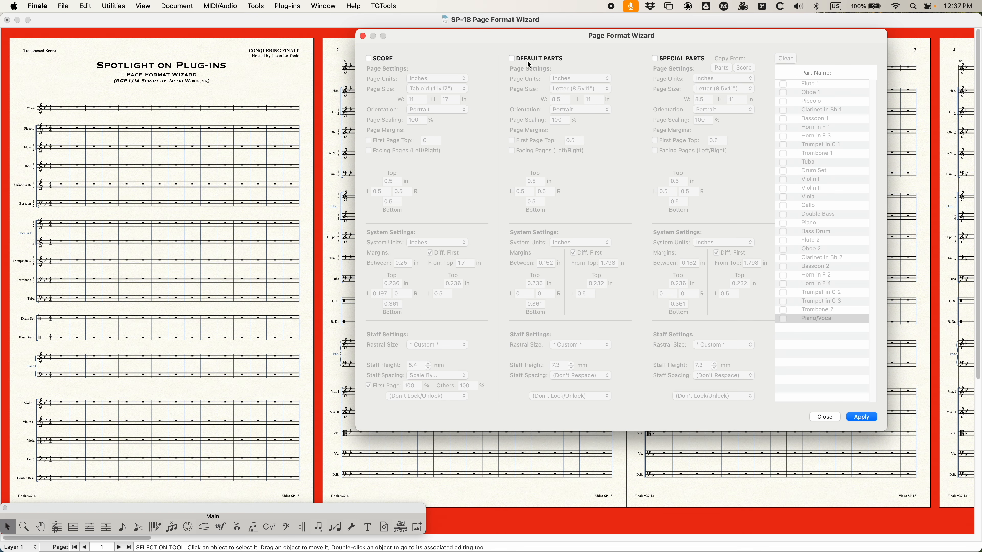
pyautogui.click(512, 58)
pyautogui.click(177, 6)
pyautogui.moveTo(239, 33)
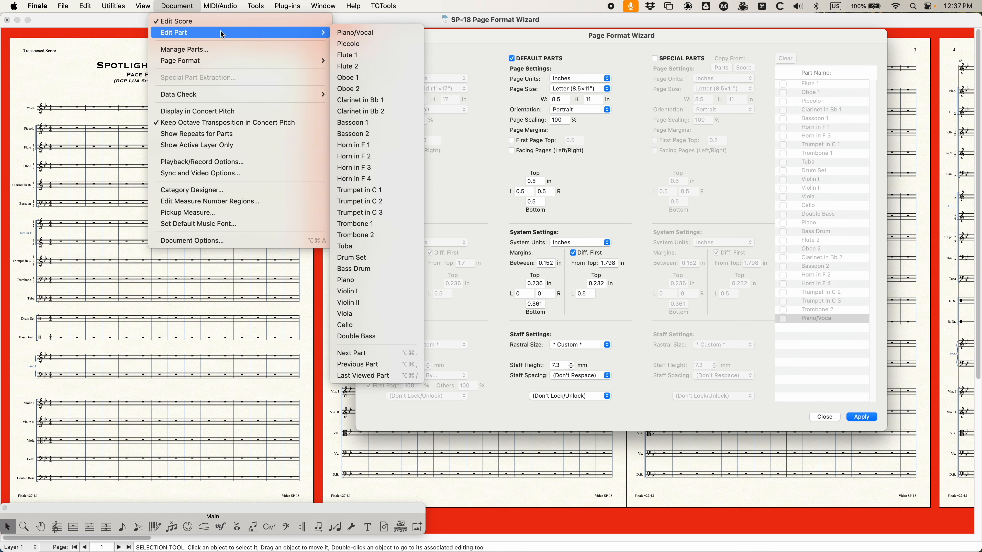
pyautogui.click(365, 43)
pyautogui.moveTo(527, 37); pyautogui.dragTo(545, 49)
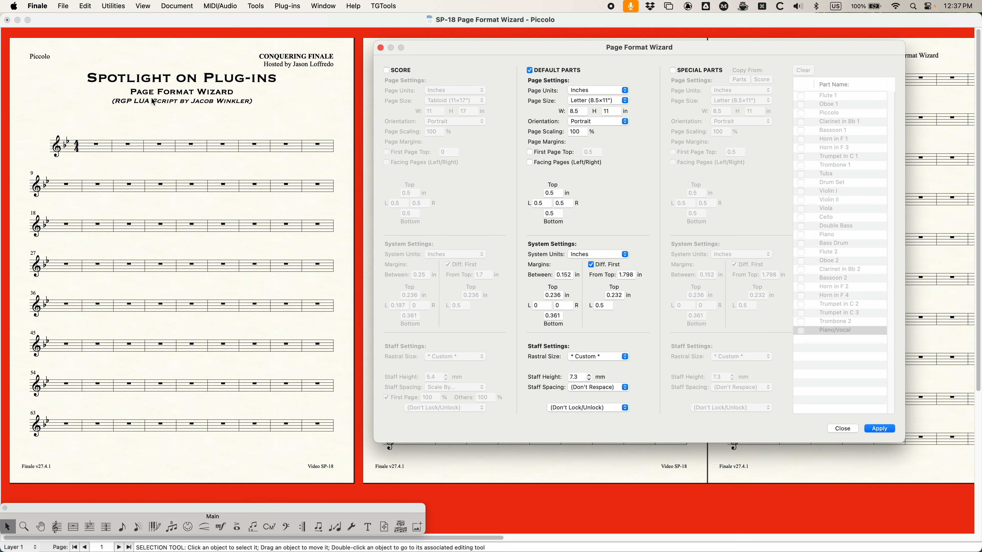
pyautogui.moveTo(483, 47); pyautogui.dragTo(492, 46)
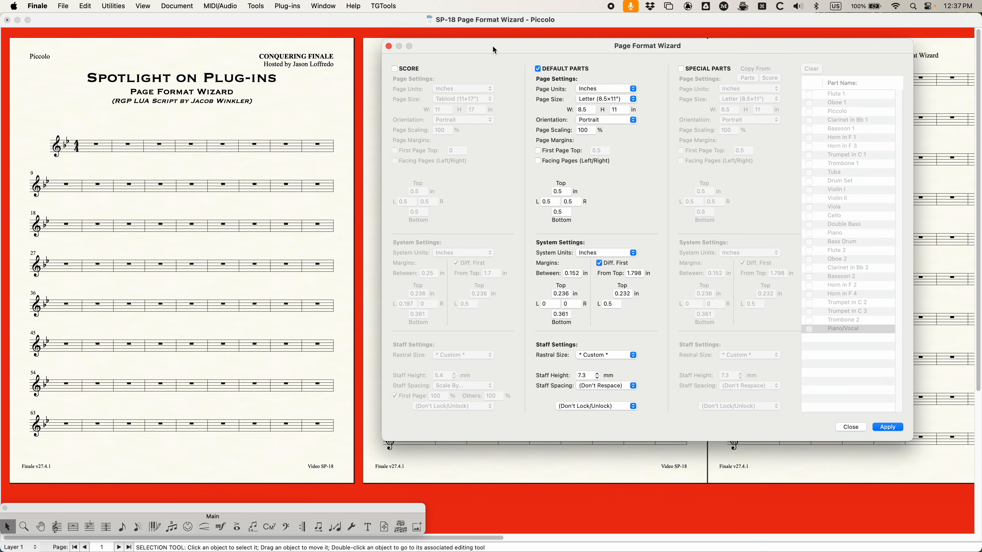
pyautogui.moveTo(599, 49); pyautogui.dragTo(589, 47)
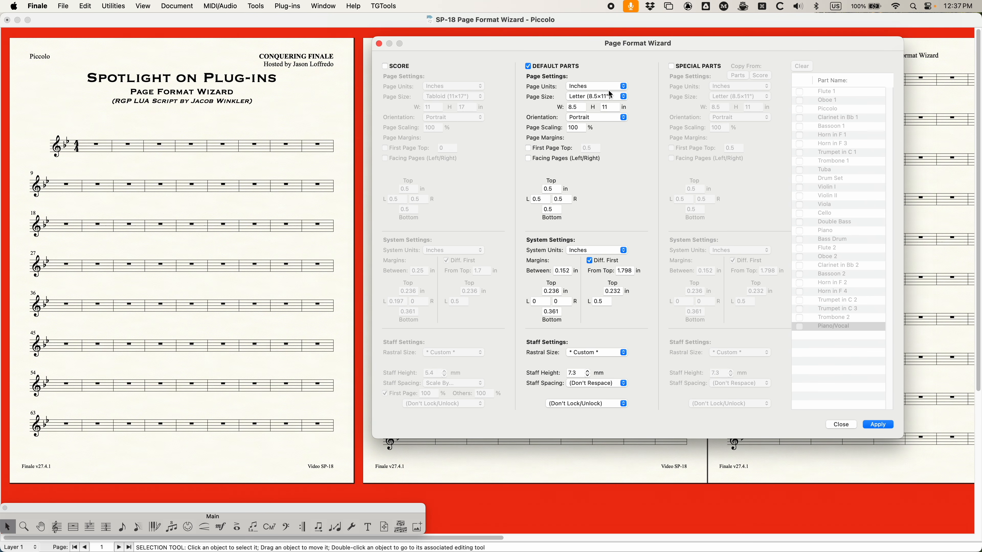
# Step: Set the Default Parts Page Size to Concert (9×12") and Staff Height to 7.7 mm, and apply the format
pyautogui.click(598, 98)
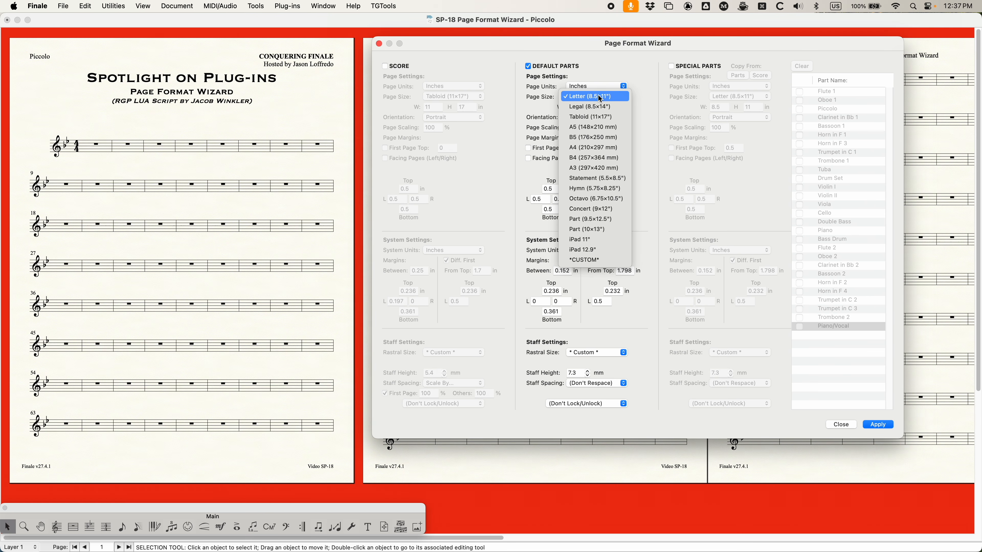
pyautogui.click(599, 210)
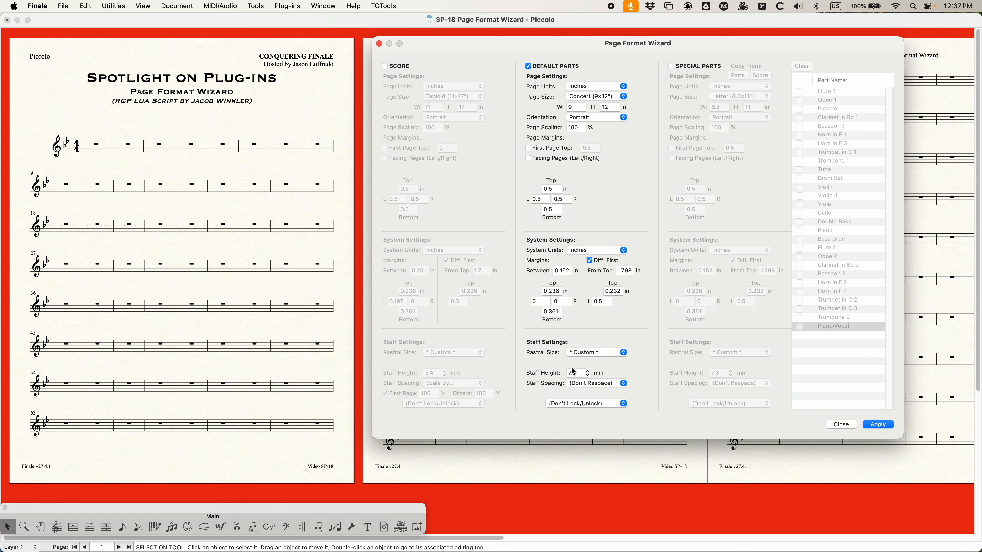
pyautogui.click(587, 370)
pyautogui.click(586, 370)
pyautogui.click(880, 424)
# Step: Review the Piccolo part's reformatted pages at a smaller view with the wizard window moved aside
pyautogui.click(274, 205)
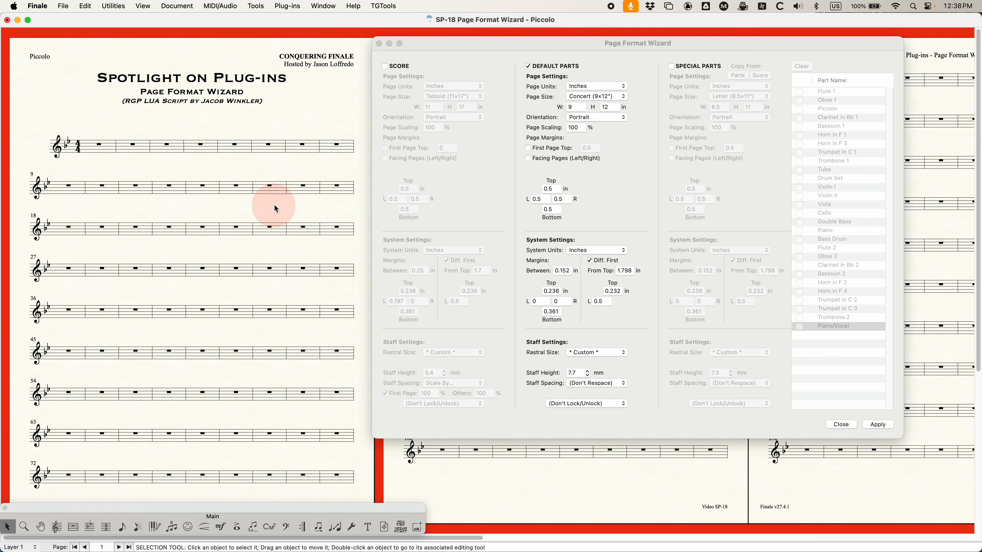
pyautogui.press('super+equal')
pyautogui.press('super+minus')
pyautogui.press('super+minus')
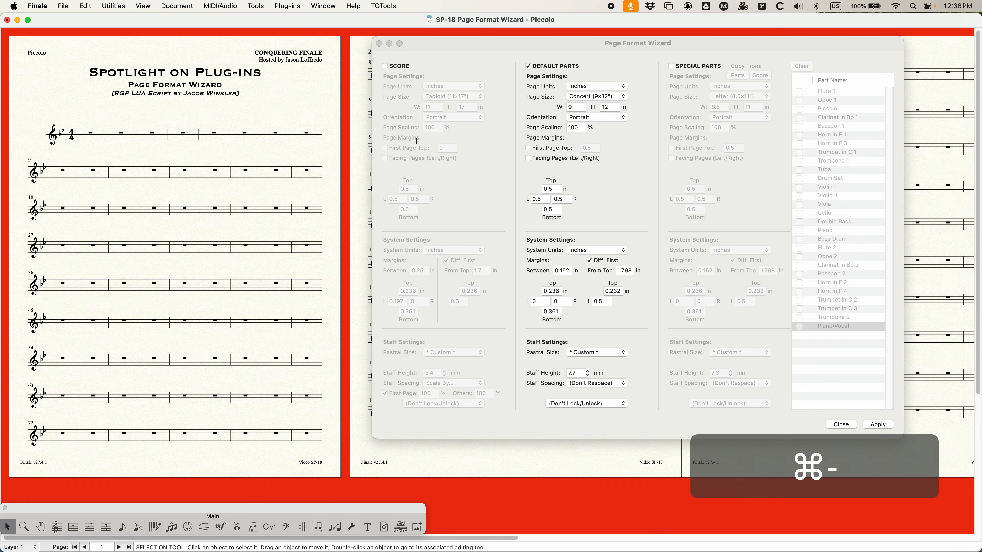
pyautogui.moveTo(444, 44); pyautogui.dragTo(542, 47)
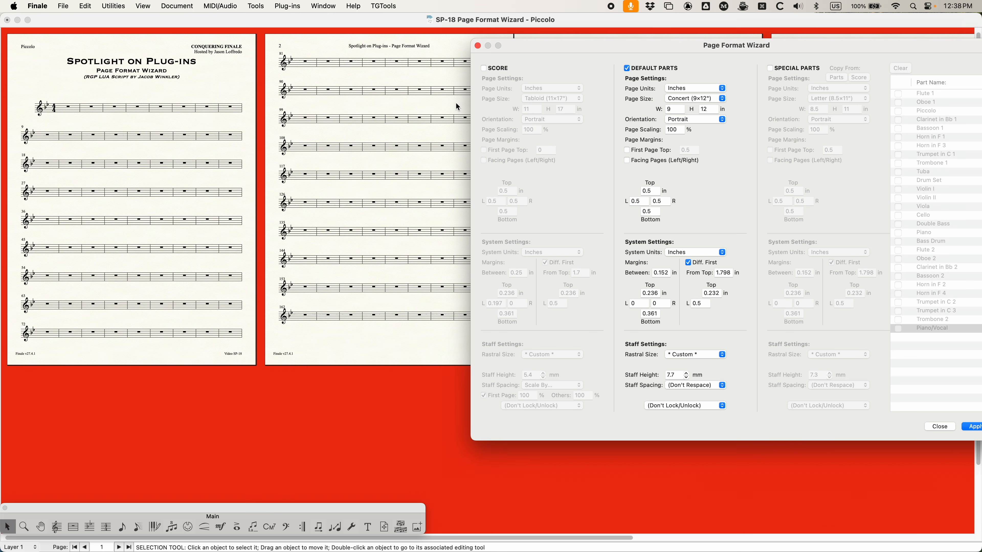
pyautogui.moveTo(619, 51); pyautogui.dragTo(500, 40)
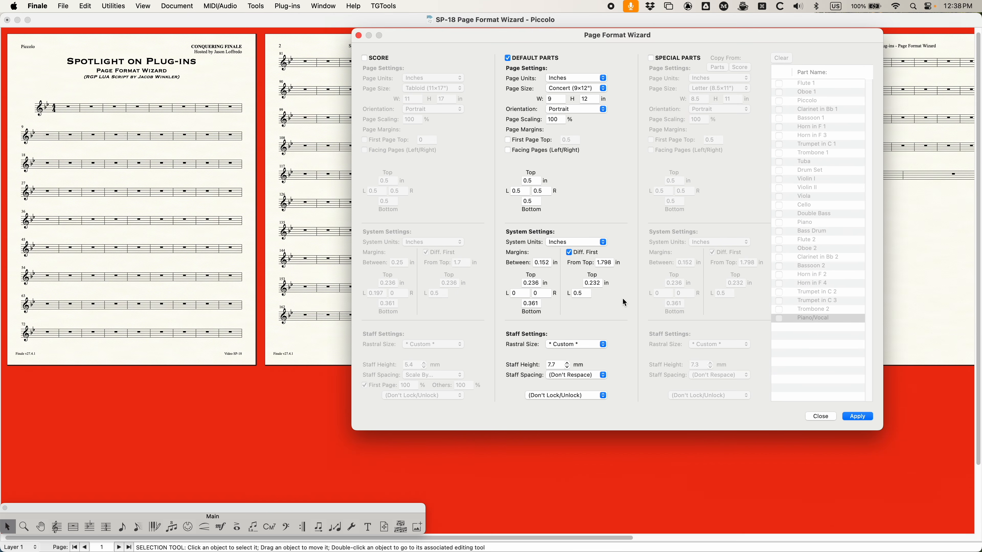
# Step: Set the Default Parts first-system From Top distance to 2.4 in
pyautogui.click(610, 264)
pyautogui.click(599, 263)
pyautogui.moveTo(599, 263); pyautogui.dragTo(688, 263)
pyautogui.press('BackSpace')
pyautogui.press('Right')
pyautogui.press('BackSpace')
pyautogui.press('BackSpace')
pyautogui.press('BackSpace')
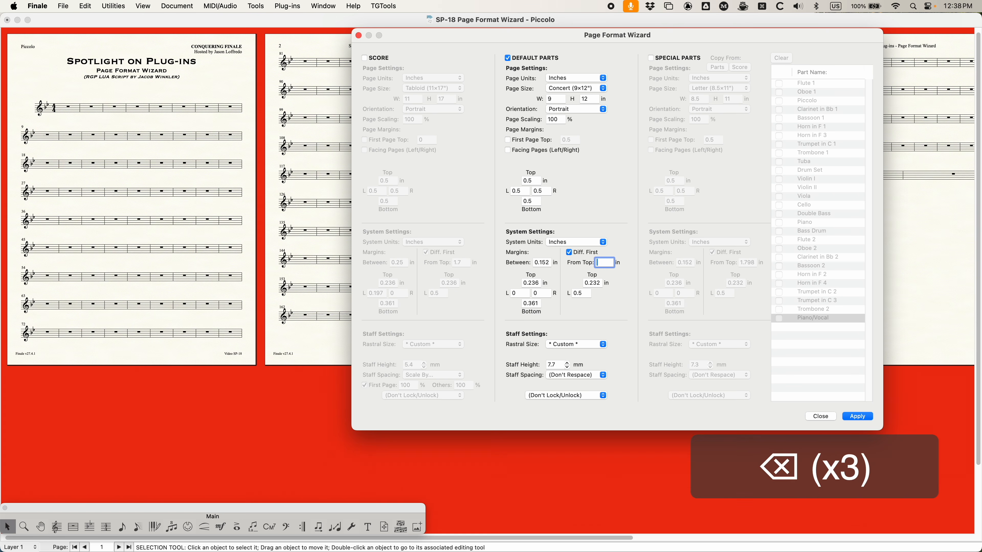
pyautogui.write('2.4')
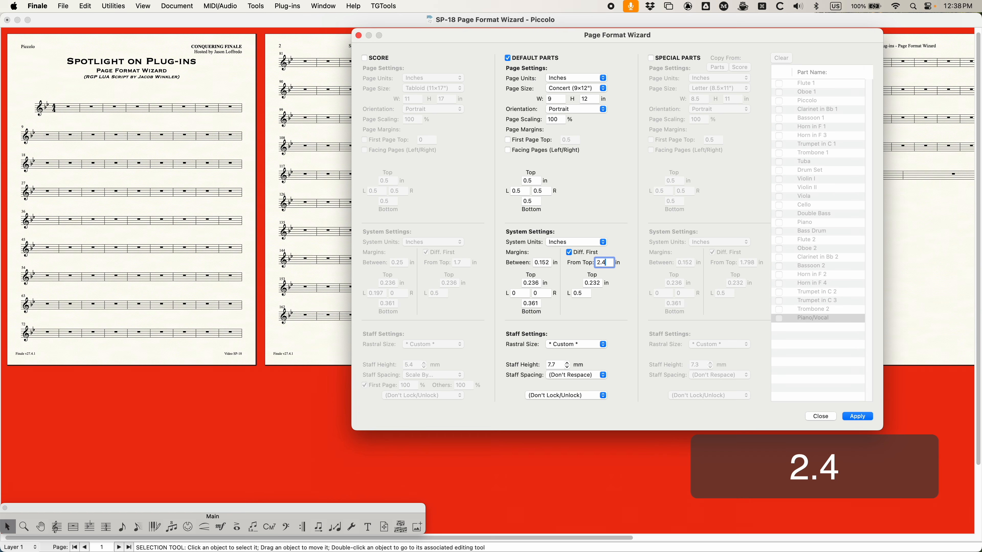
# Step: Set the Default Parts Between system margin to 0.22 in, apply the format, and check the Piccolo pages
pyautogui.click(542, 263)
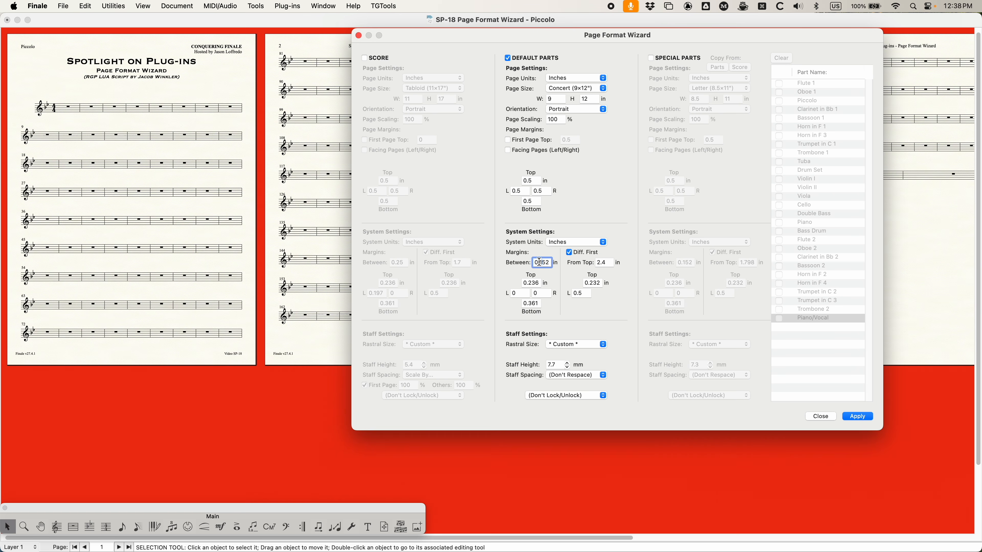
pyautogui.moveTo(539, 262); pyautogui.dragTo(588, 264)
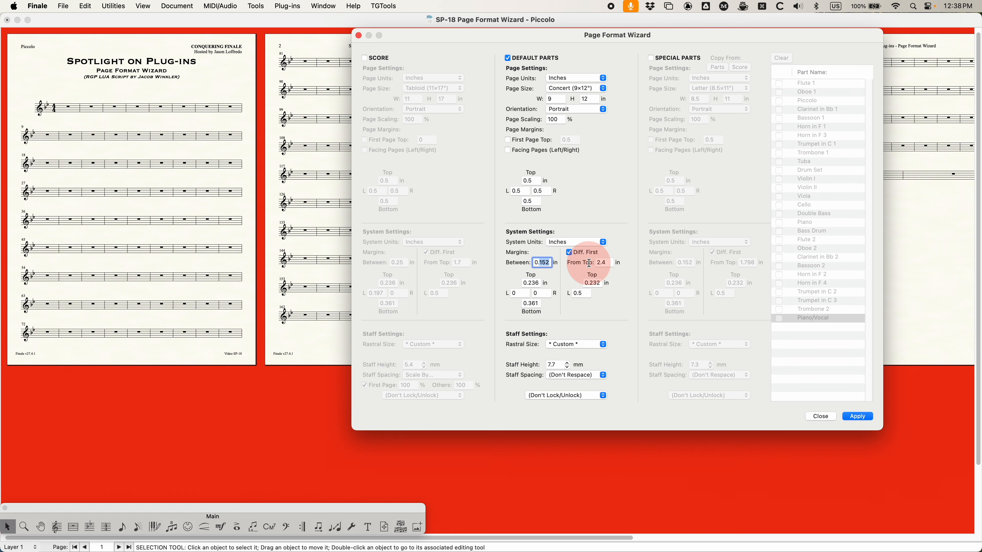
pyautogui.write('2')
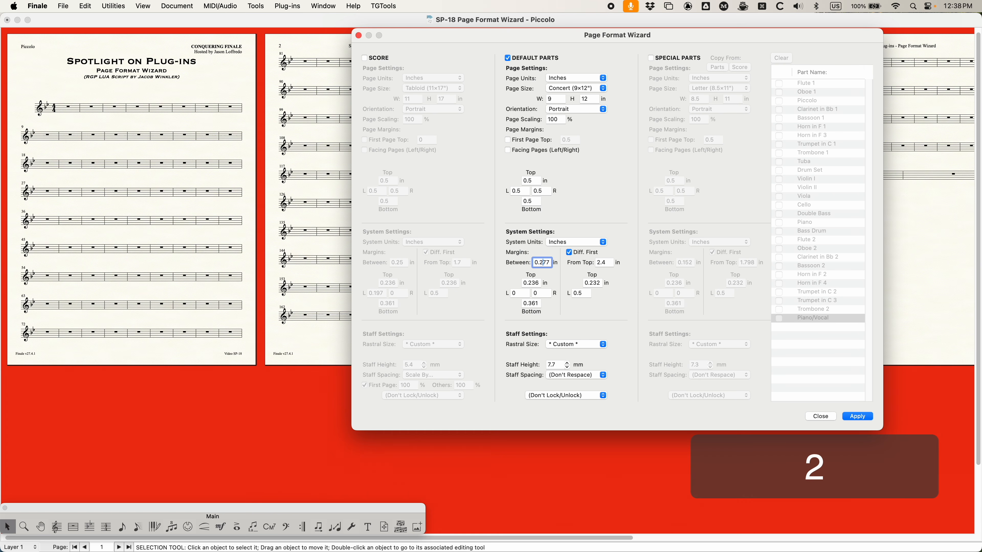
pyautogui.press('Right')
pyautogui.press('Right')
pyautogui.press('BackSpace')
pyautogui.press('BackSpace')
pyautogui.write('2')
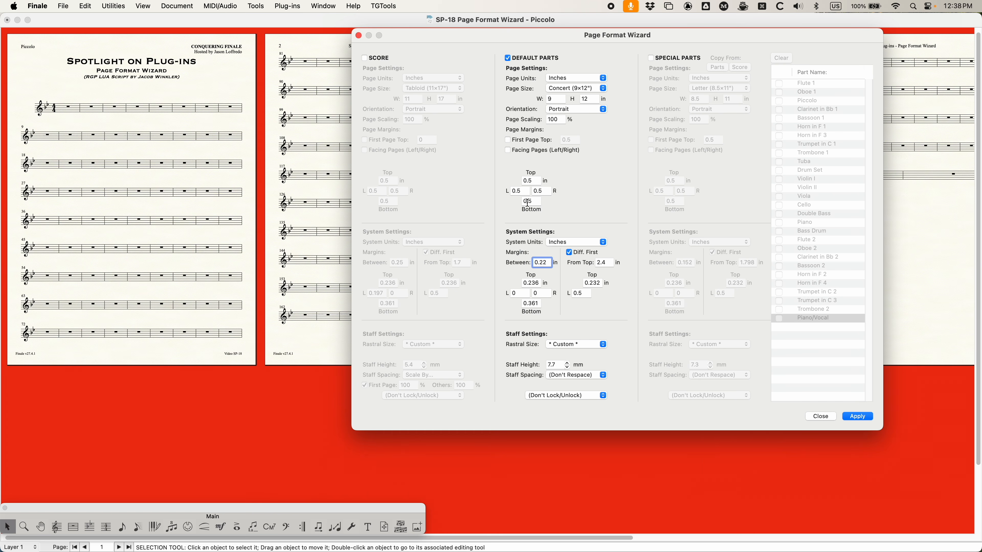
pyautogui.moveTo(497, 38); pyautogui.dragTo(535, 40)
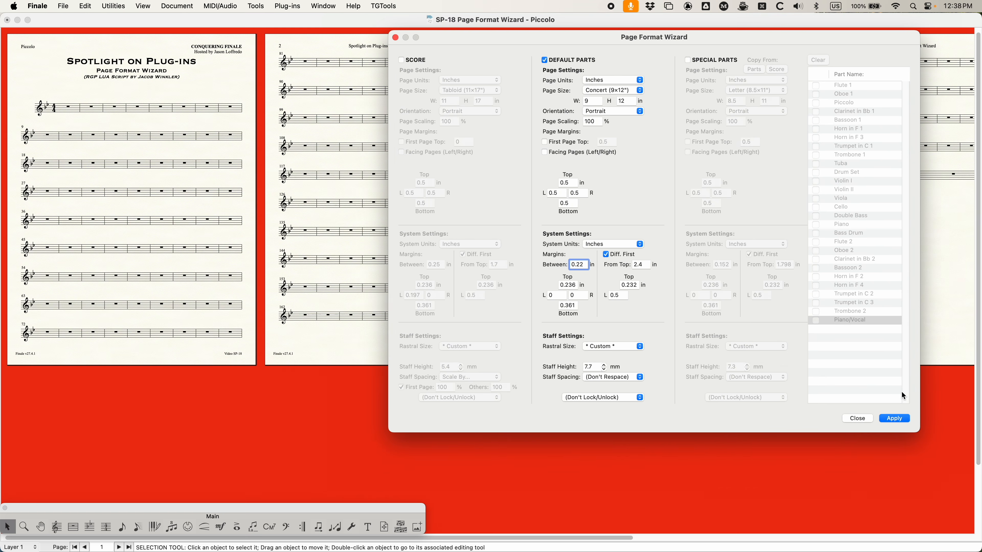
pyautogui.click(893, 418)
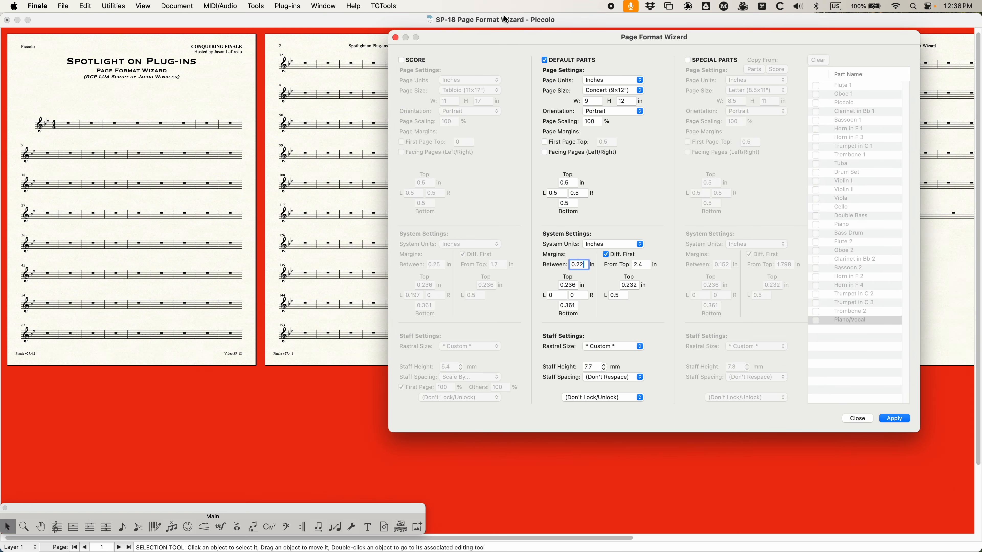
pyautogui.moveTo(506, 37); pyautogui.dragTo(527, 417)
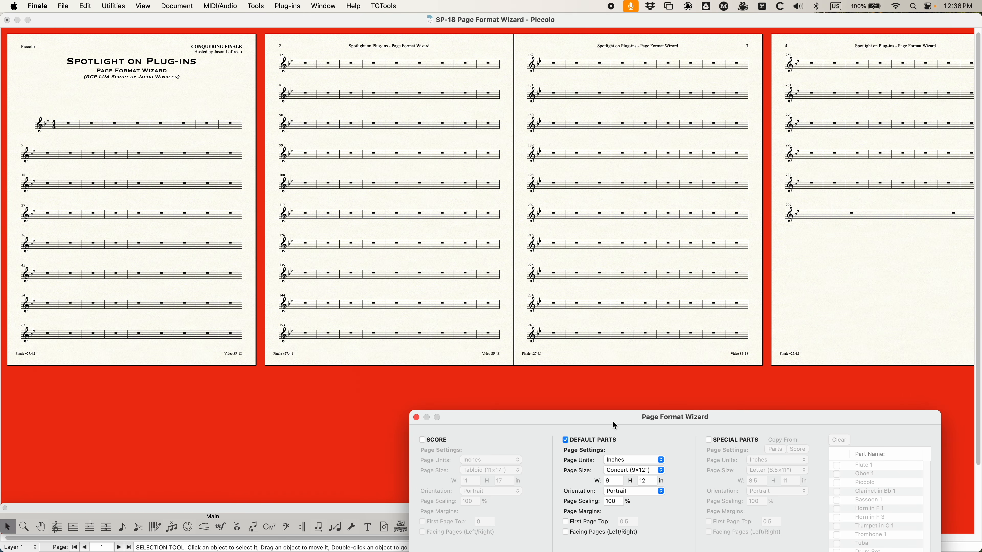
pyautogui.moveTo(612, 424); pyautogui.dragTo(495, 67)
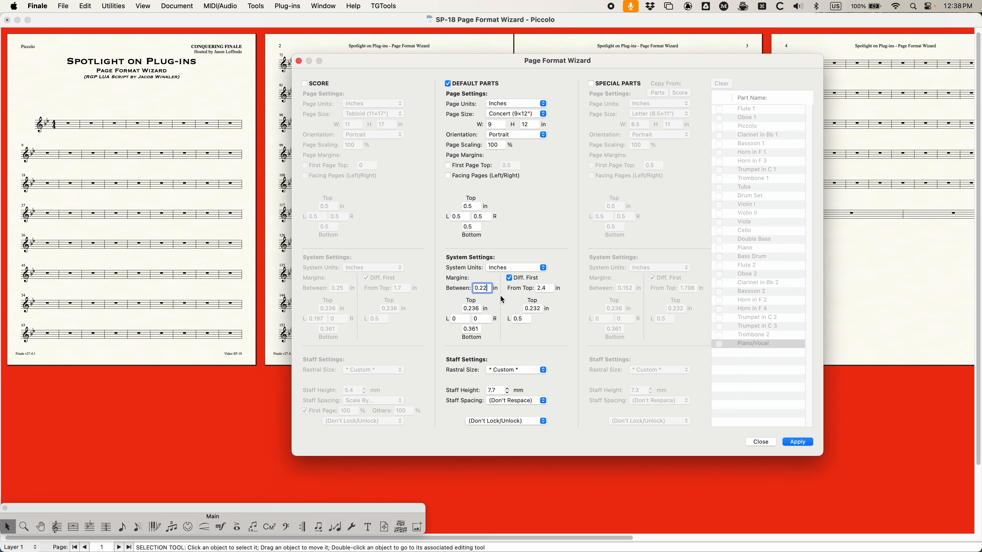
# Step: Try a Between system margin of 0.25 in on the default parts
pyautogui.press('BackSpace')
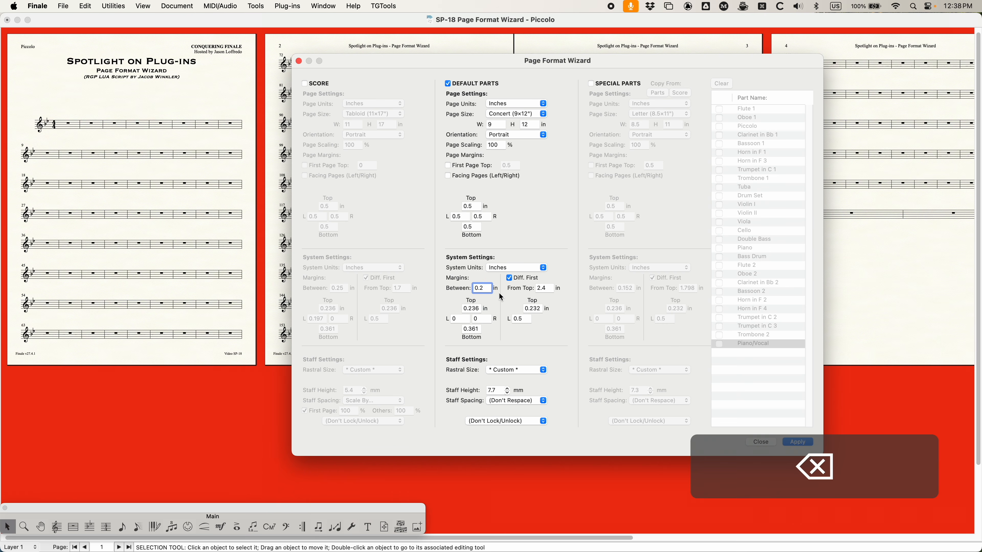
pyautogui.write('5')
pyautogui.click(798, 443)
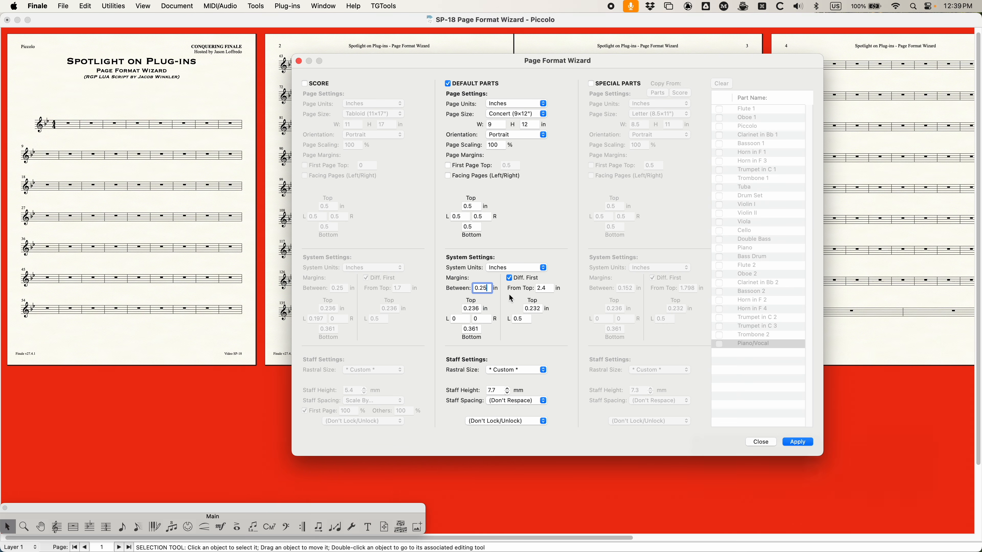
# Step: Return the Default Parts Between system margin to 0.22 in and reapply the format
pyautogui.press('BackSpace')
pyautogui.write('2')
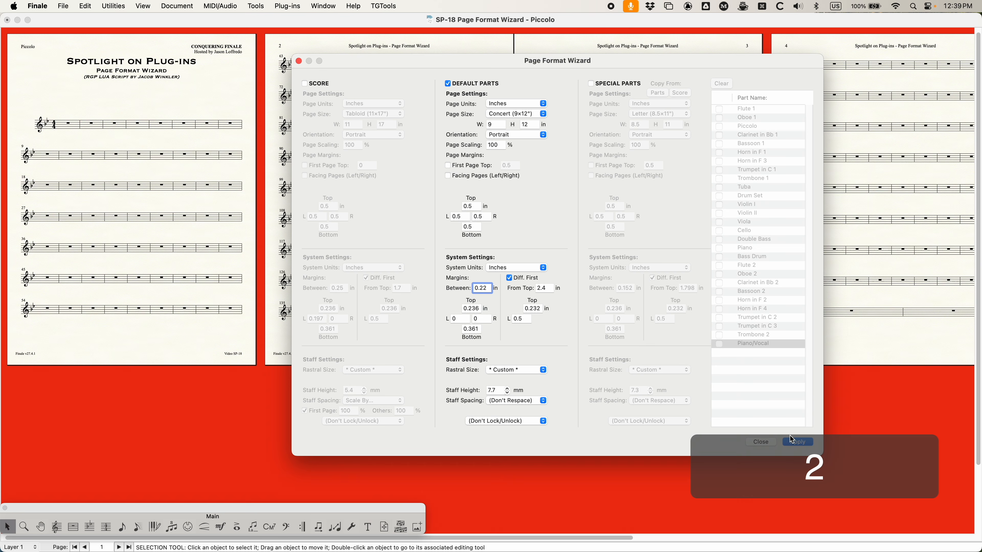
pyautogui.click(795, 442)
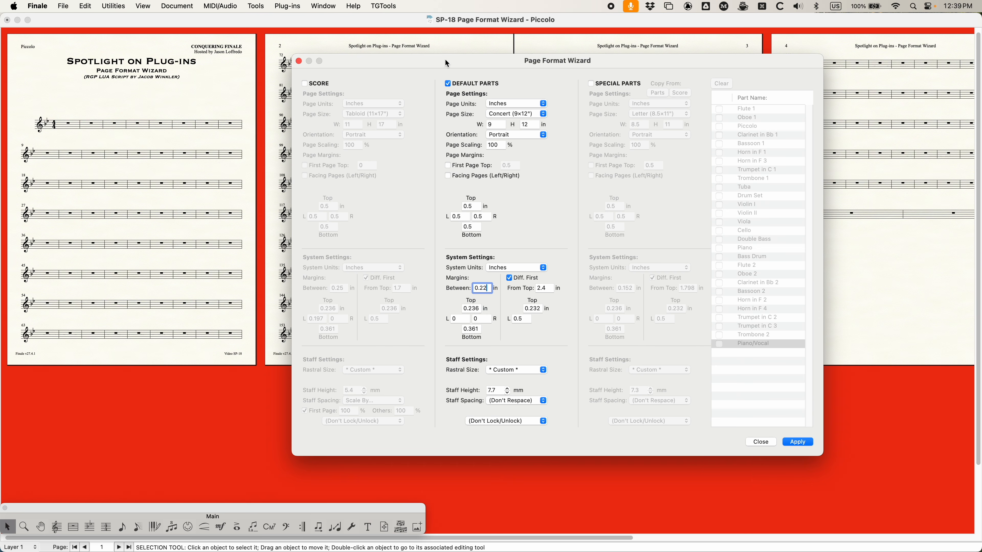
pyautogui.moveTo(448, 64); pyautogui.dragTo(585, 39)
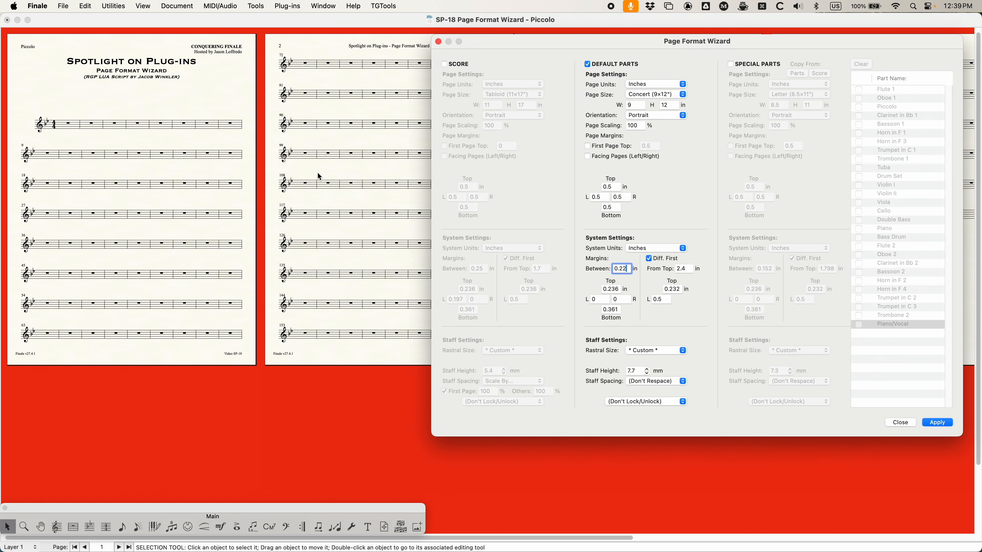
pyautogui.moveTo(650, 40); pyautogui.dragTo(457, 40)
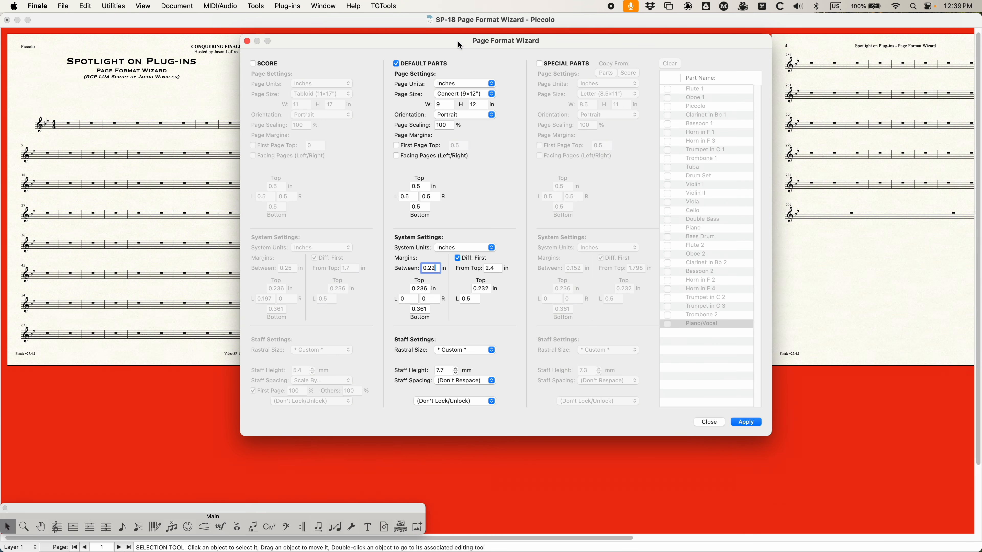
# Step: Turn off Default Parts formatting and turn on Special Parts
pyautogui.click(397, 62)
pyautogui.click(538, 62)
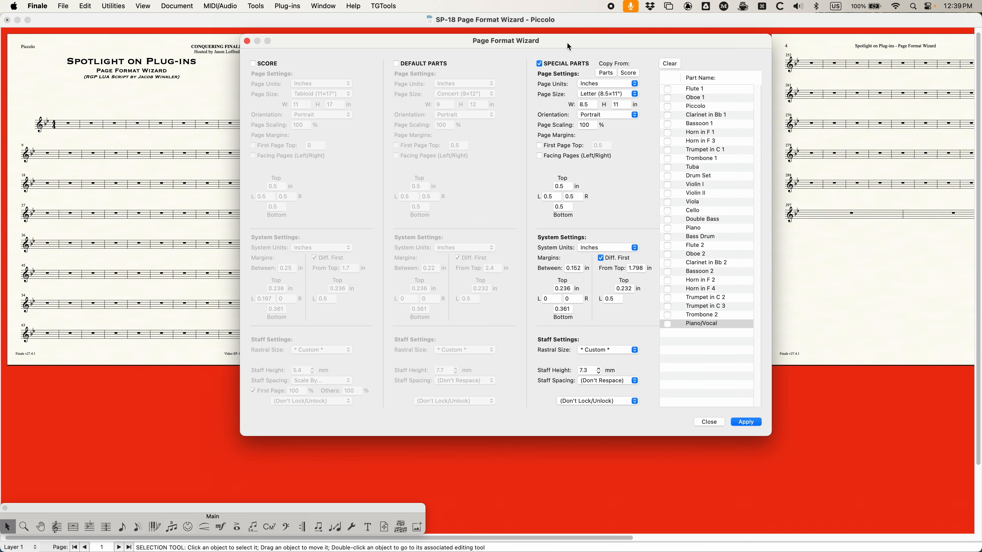
pyautogui.moveTo(566, 41); pyautogui.dragTo(647, 64)
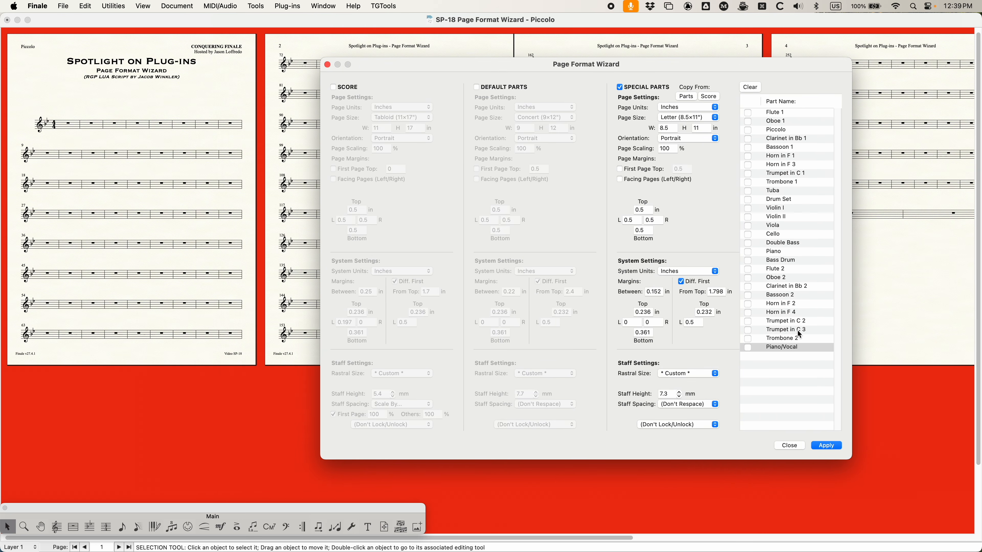
# Step: Display the Piano/Vocal part behind the wizard window
pyautogui.click(176, 6)
pyautogui.moveTo(293, 32)
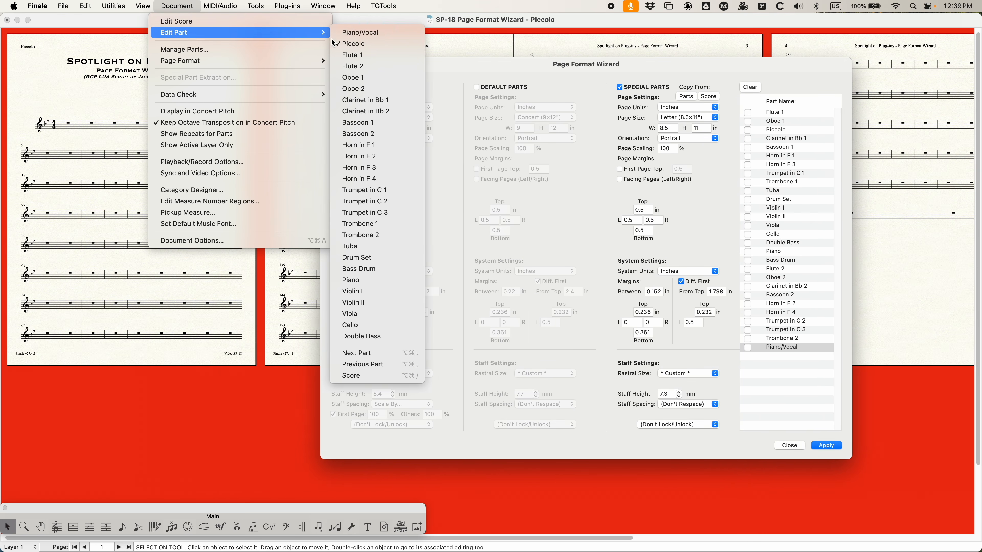
pyautogui.click(377, 34)
pyautogui.moveTo(543, 62); pyautogui.dragTo(462, 57)
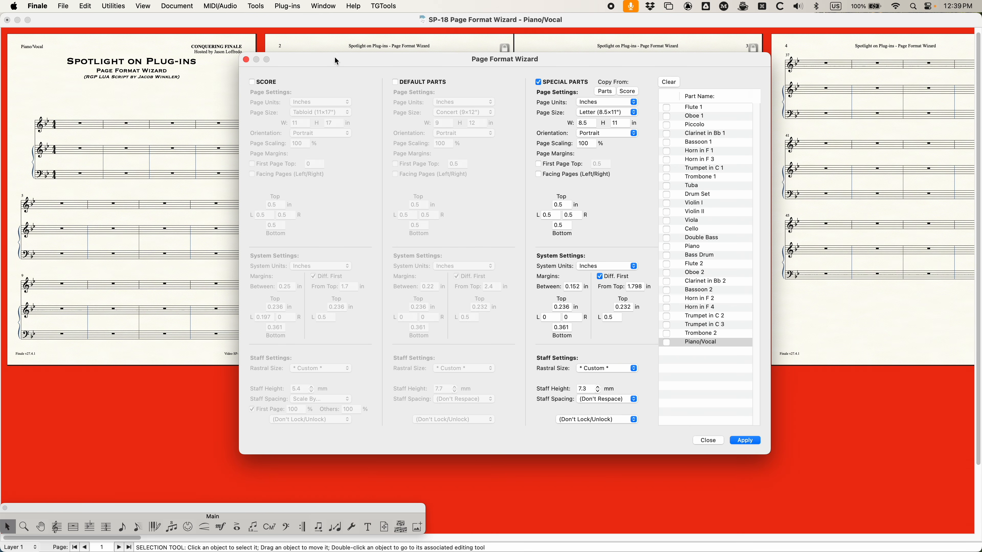
pyautogui.moveTo(333, 58)
pyautogui.mouseDown()
pyautogui.moveTo(537, 110)
pyautogui.moveTo(341, 61)
pyautogui.mouseUp()
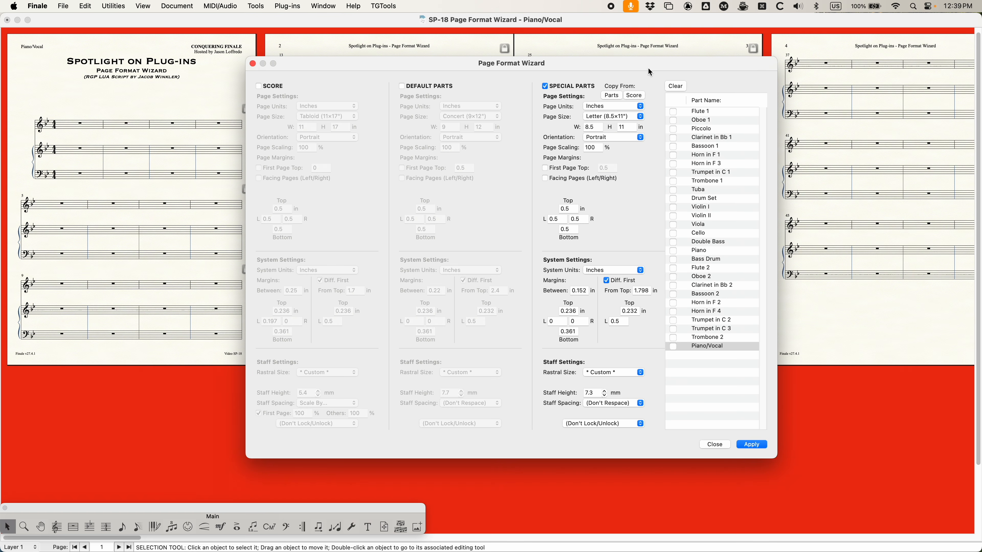
# Step: Copy the default part settings into Special Parts and set their Page Size to Letter (8.5×11")
pyautogui.click(610, 97)
pyautogui.click(624, 118)
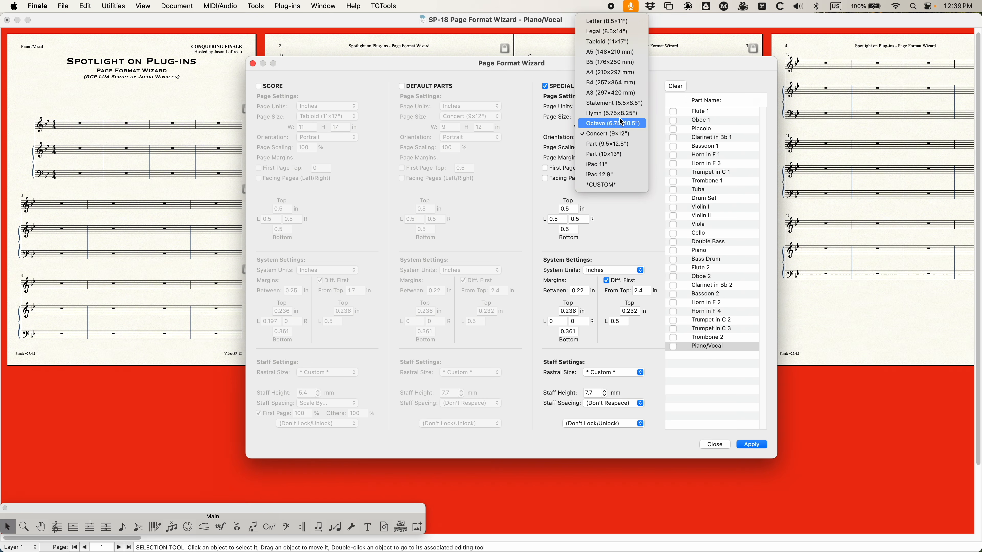
pyautogui.click(614, 33)
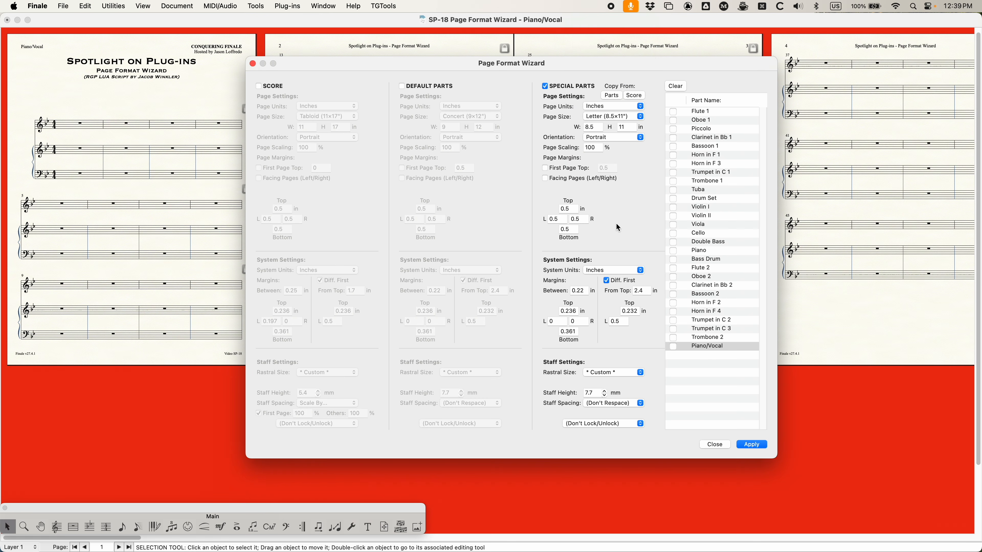
# Step: Reduce the Special Parts Staff Height to 6.3 mm
pyautogui.click(604, 395)
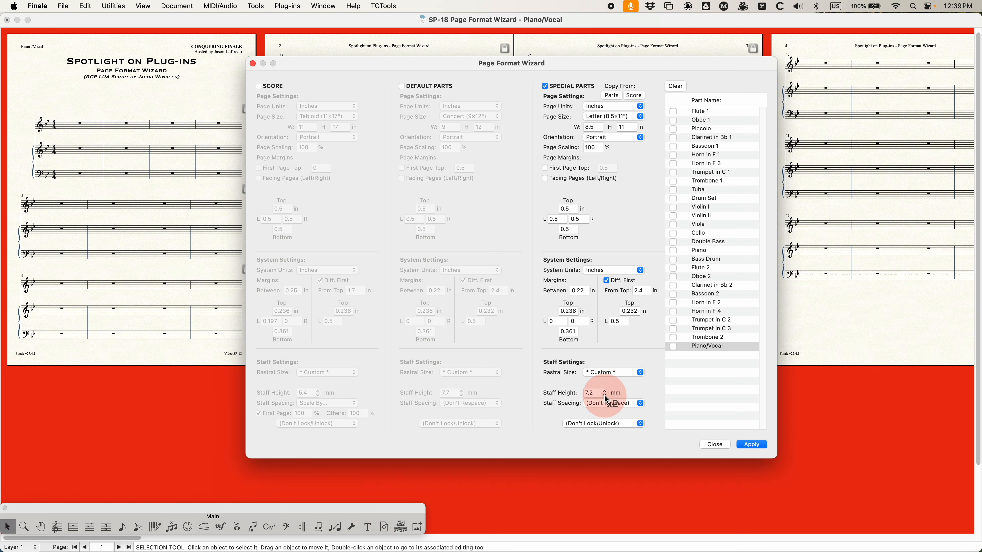
pyautogui.click(604, 396)
pyautogui.click(604, 396)
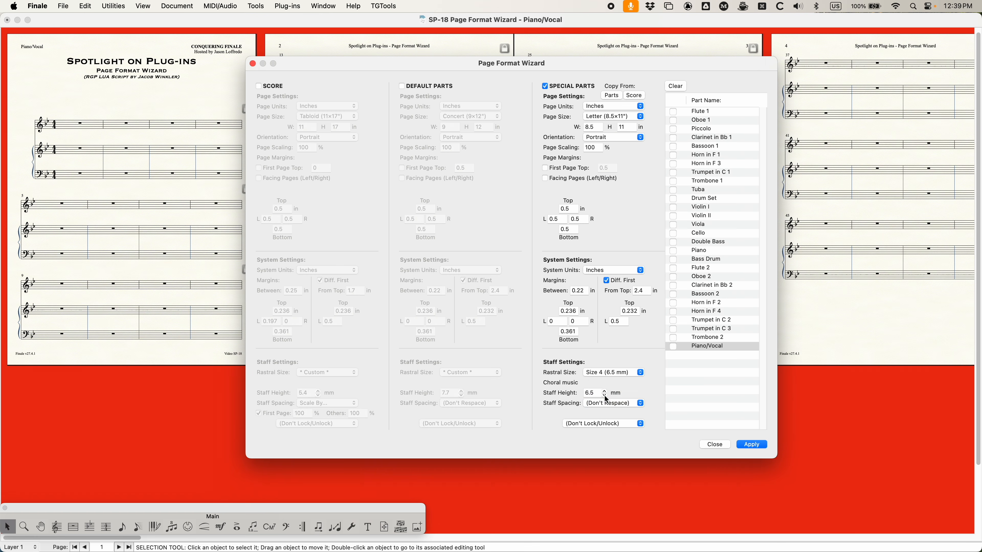
pyautogui.click(605, 395)
pyautogui.moveTo(416, 66); pyautogui.dragTo(516, 62)
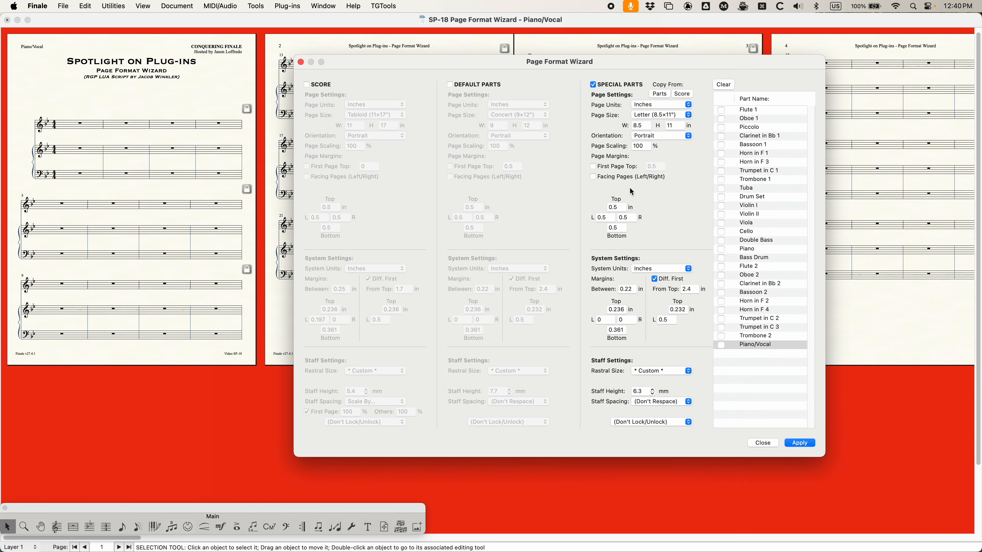
# Step: Enable Facing Pages for Special Parts and use Auto to match the right-page margins, leaving Auto off
pyautogui.click(594, 178)
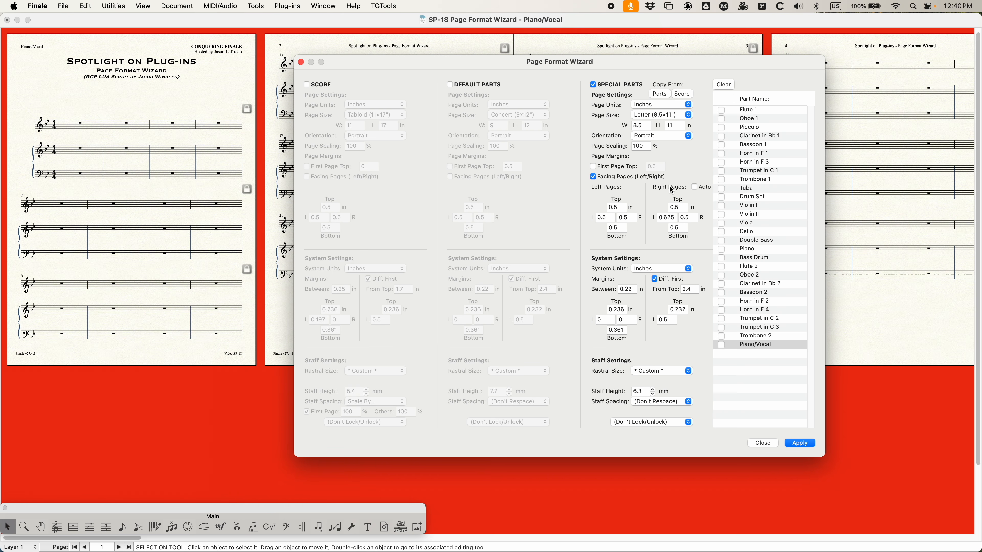
pyautogui.click(694, 187)
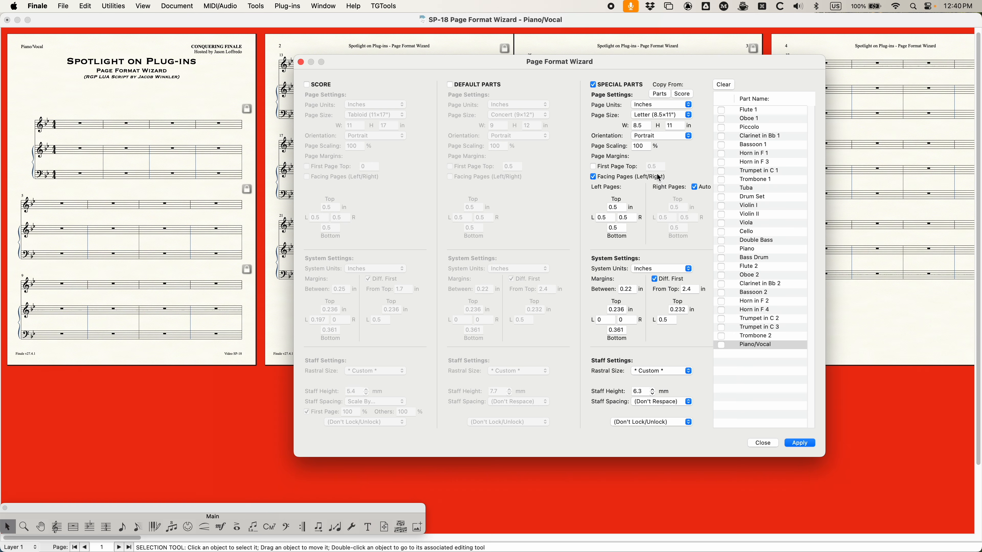
pyautogui.click(695, 187)
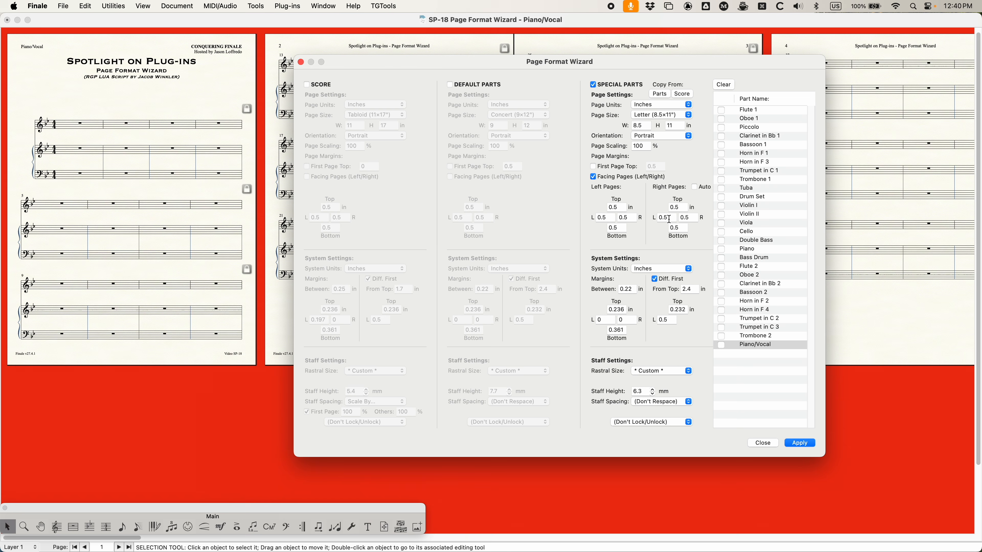
# Step: Set the outer margins of the Special Parts facing pages to 0.6 in: right on right pages, left on left pages
pyautogui.doubleClick(696, 219)
pyautogui.write('6')
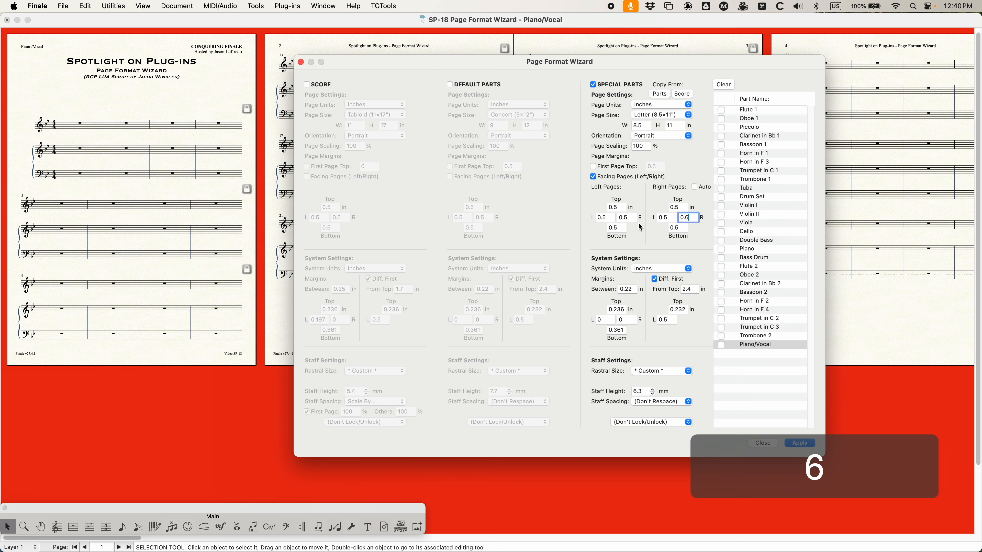
pyautogui.click(611, 218)
pyautogui.moveTo(609, 216); pyautogui.dragTo(604, 216)
pyautogui.write('6')
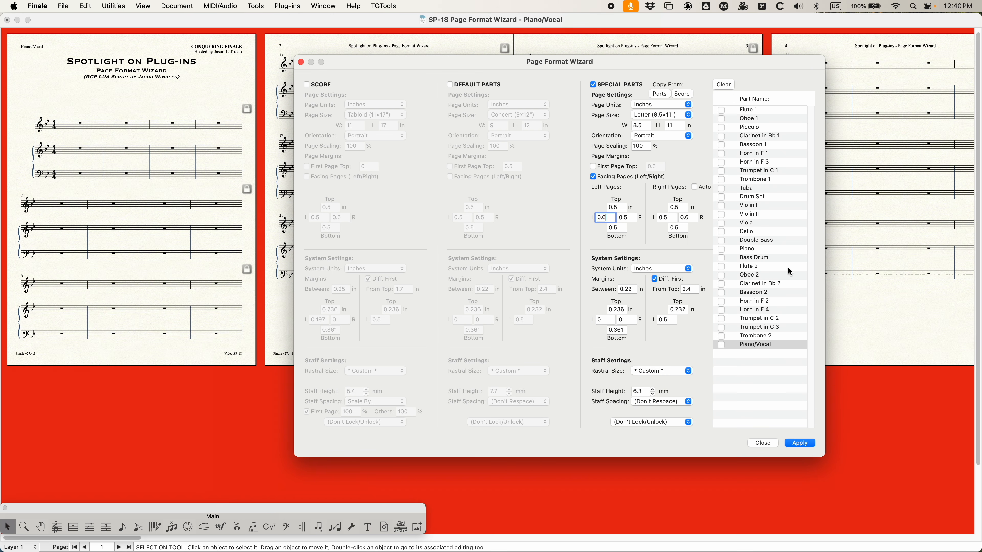
pyautogui.moveTo(623, 61); pyautogui.dragTo(528, 58)
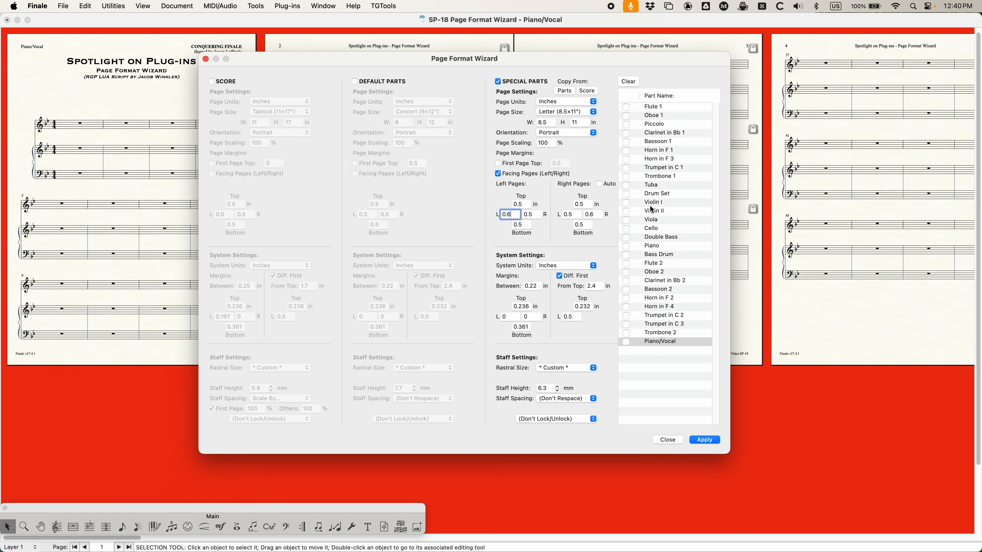
# Step: Compare the order of the document's part list with the part names in the wizard
pyautogui.click(187, 5)
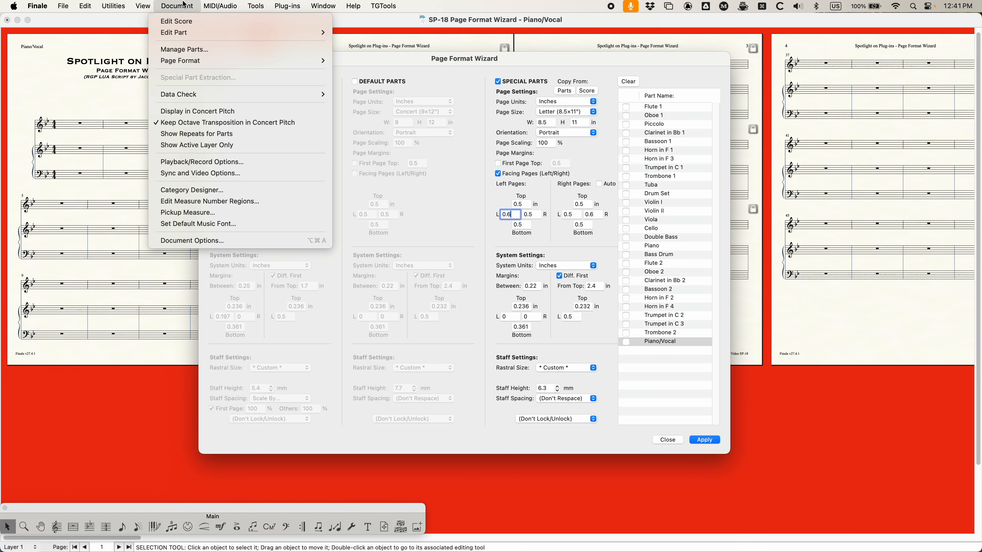
pyautogui.moveTo(186, 36)
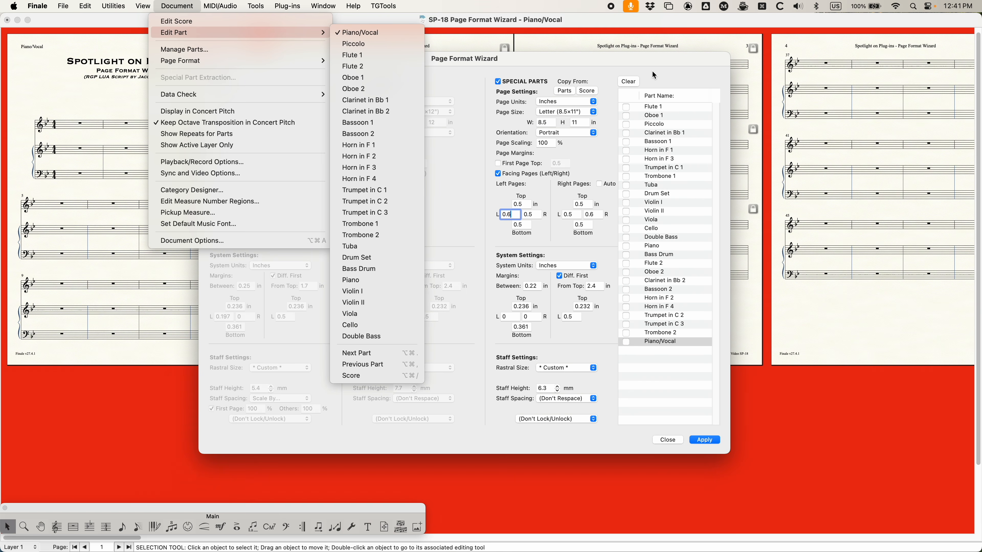
pyautogui.click(661, 377)
pyautogui.moveTo(572, 55); pyautogui.dragTo(660, 52)
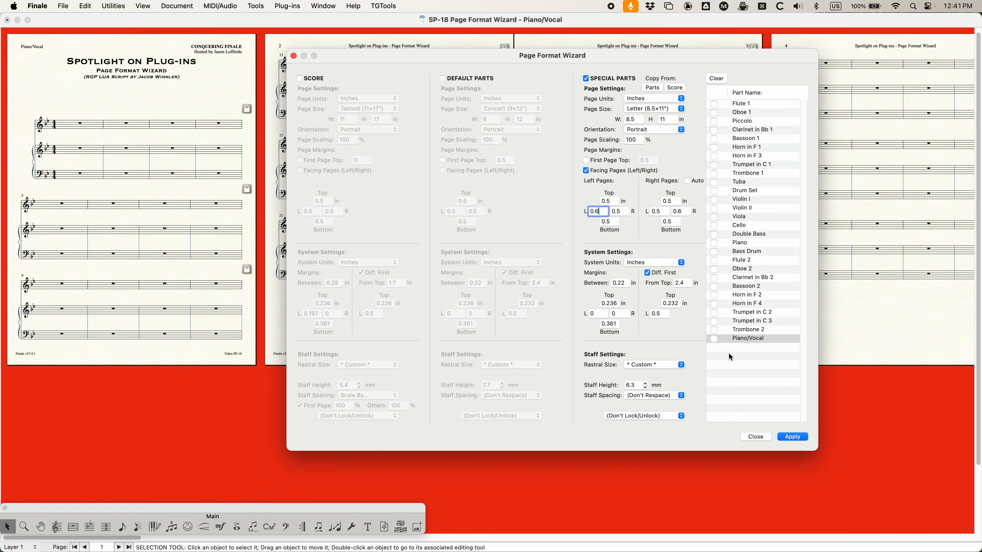
# Step: Review the linked parts list and the Piano/Vocal part definition in Manage Parts, leaving them as they are
pyautogui.click(177, 6)
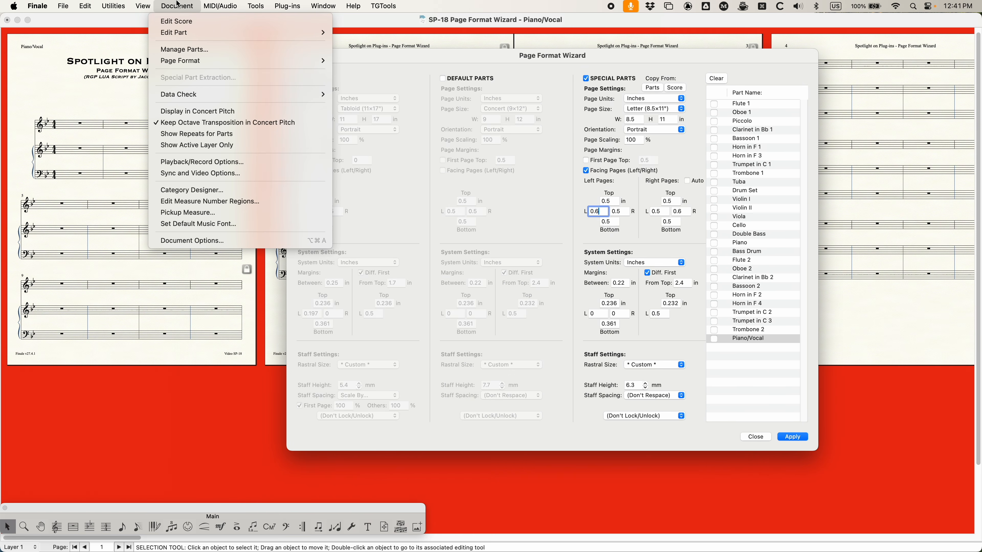
pyautogui.click(180, 49)
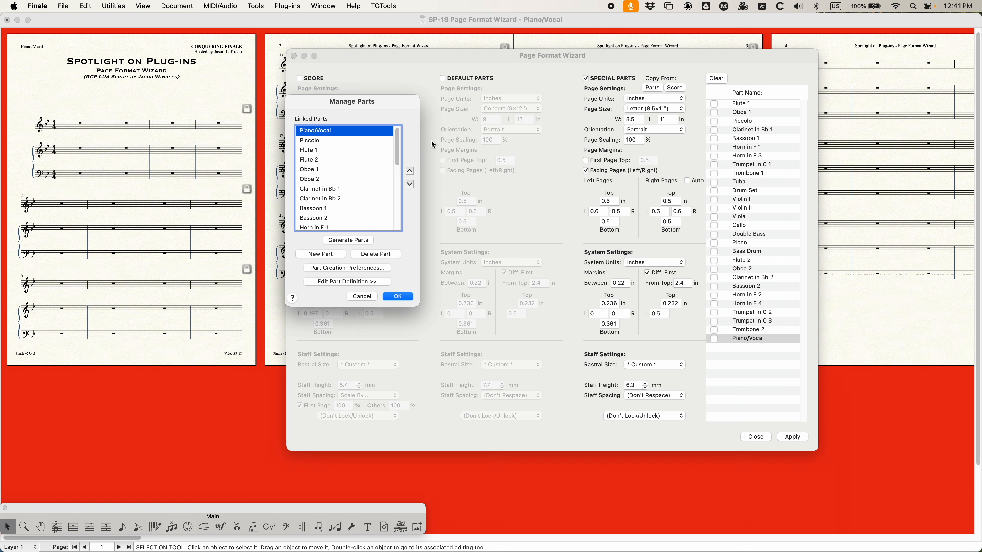
pyautogui.moveTo(356, 99); pyautogui.dragTo(240, 93)
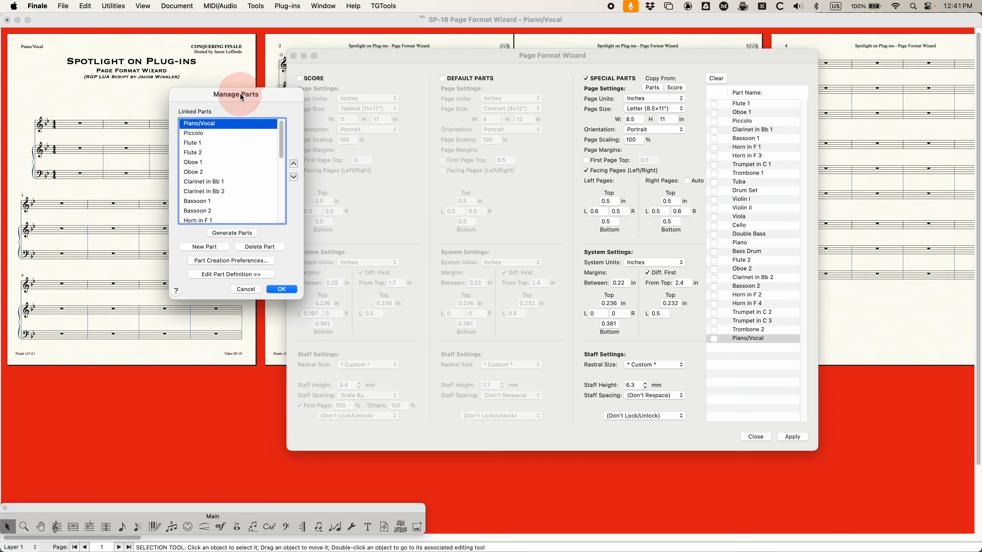
pyautogui.click(253, 275)
pyautogui.scroll(-5, 261, 145)
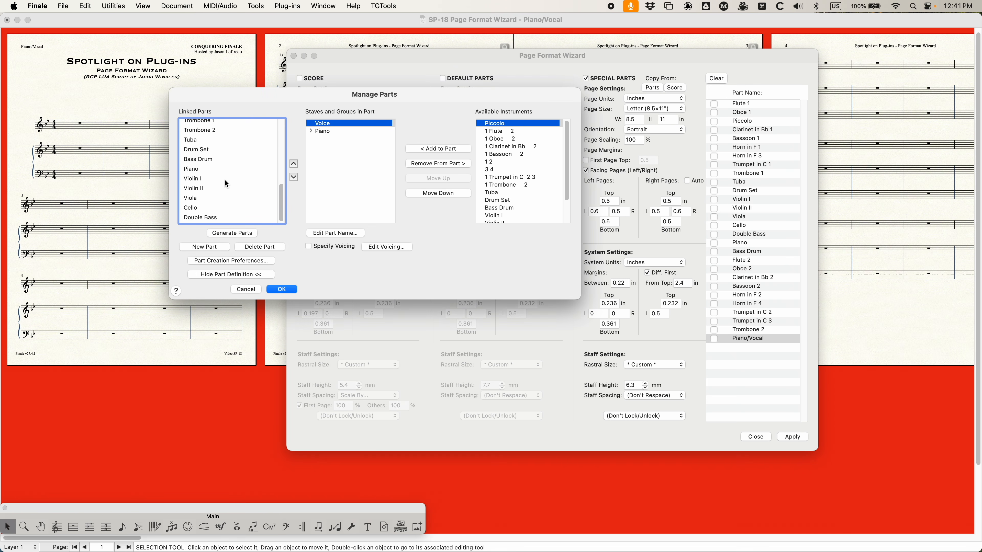
pyautogui.scroll(5, 227, 184)
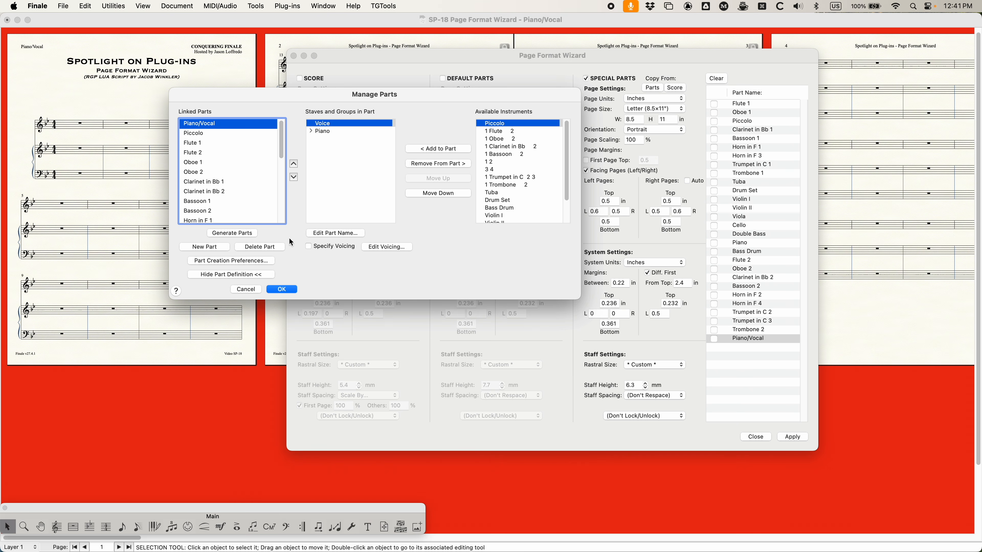
pyautogui.click(250, 289)
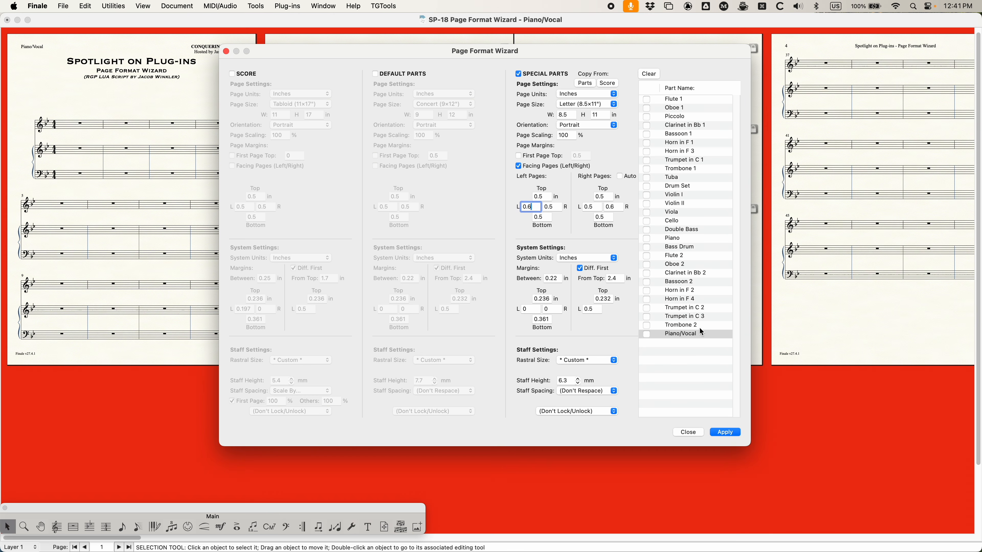
# Step: Mark only Piano/Vocal as a special part and apply the Special Parts format to it
pyautogui.click(646, 334)
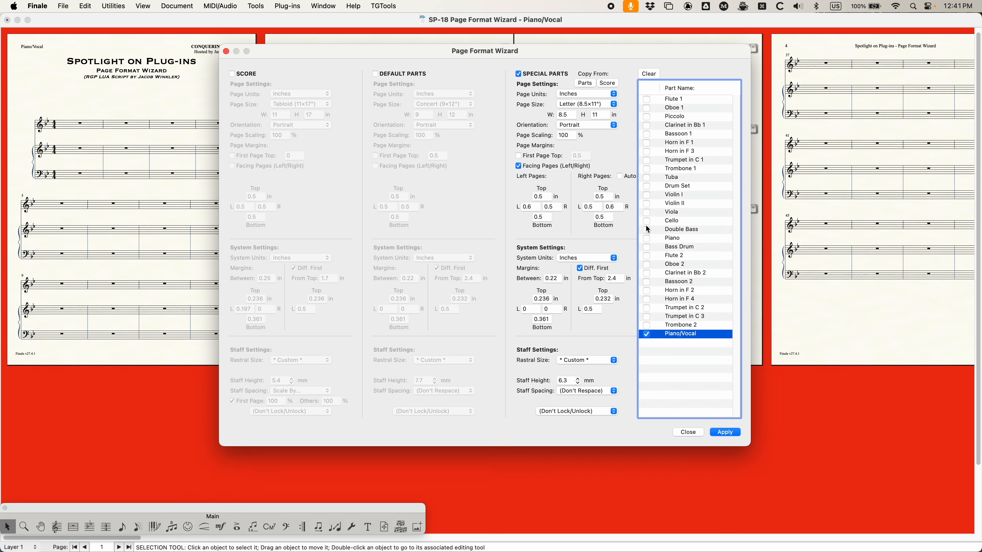
pyautogui.click(646, 238)
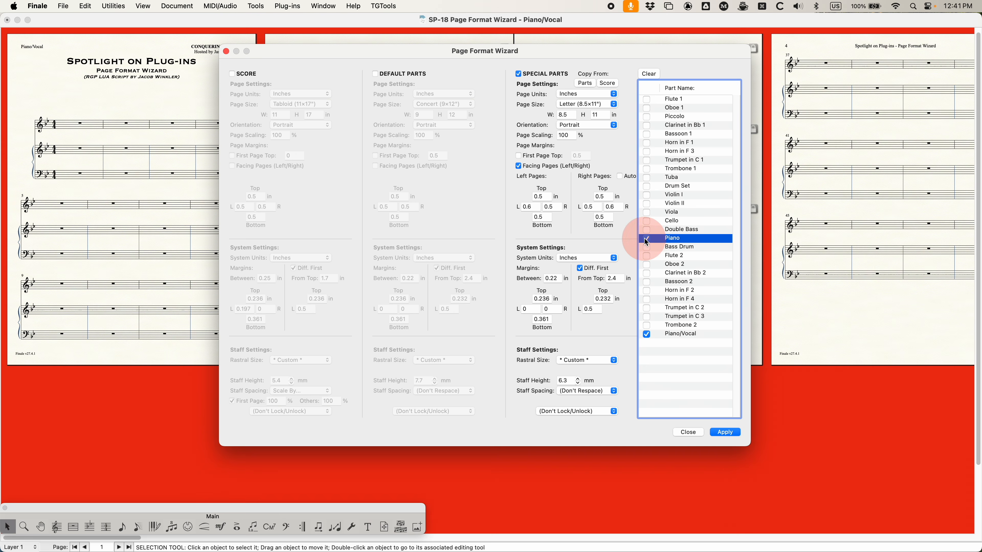
pyautogui.click(646, 238)
pyautogui.click(687, 335)
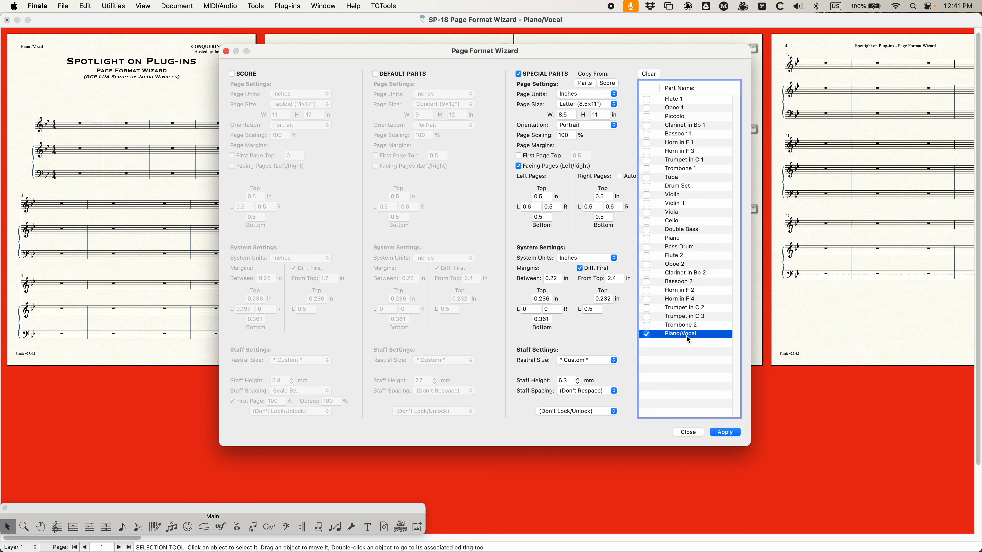
pyautogui.moveTo(527, 47); pyautogui.dragTo(683, 51)
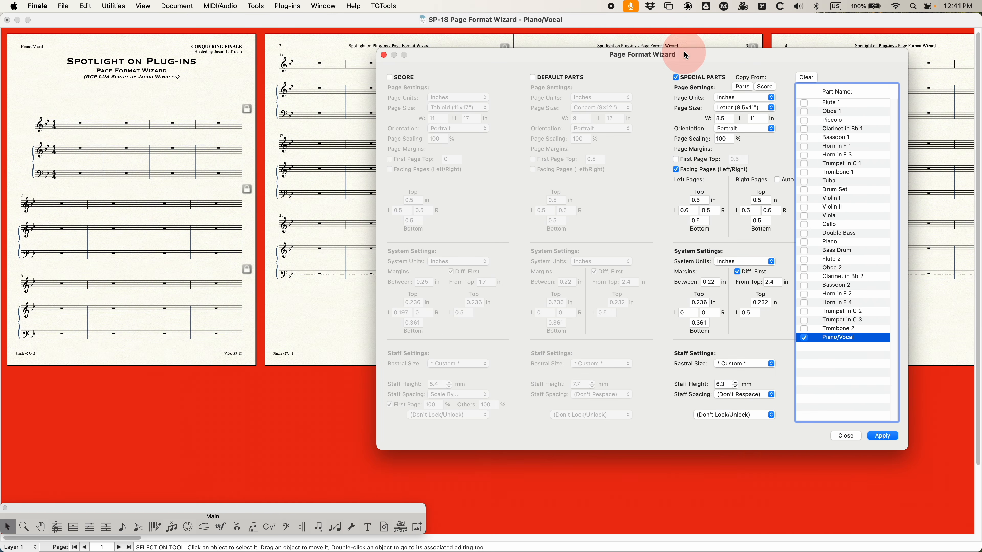
pyautogui.click(885, 436)
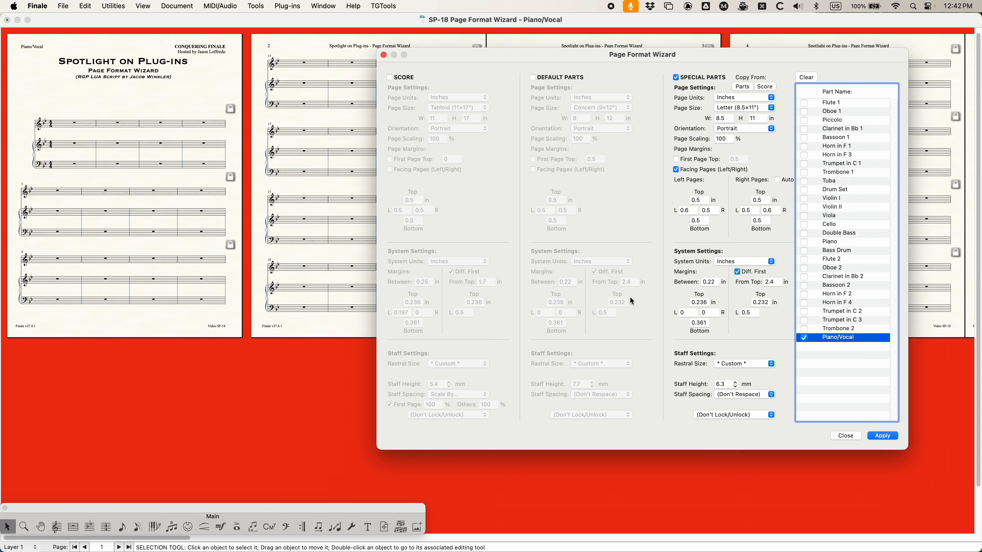
# Step: Examine the page size and system layout of the Piano/Vocal pages behind the wizard
pyautogui.moveTo(470, 62); pyautogui.dragTo(425, 40)
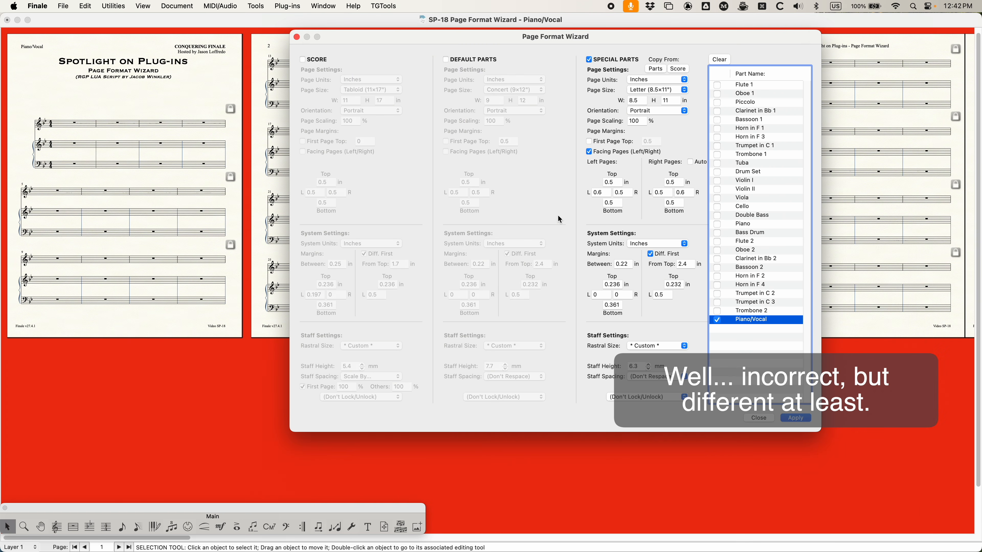
pyautogui.moveTo(409, 37); pyautogui.dragTo(533, 101)
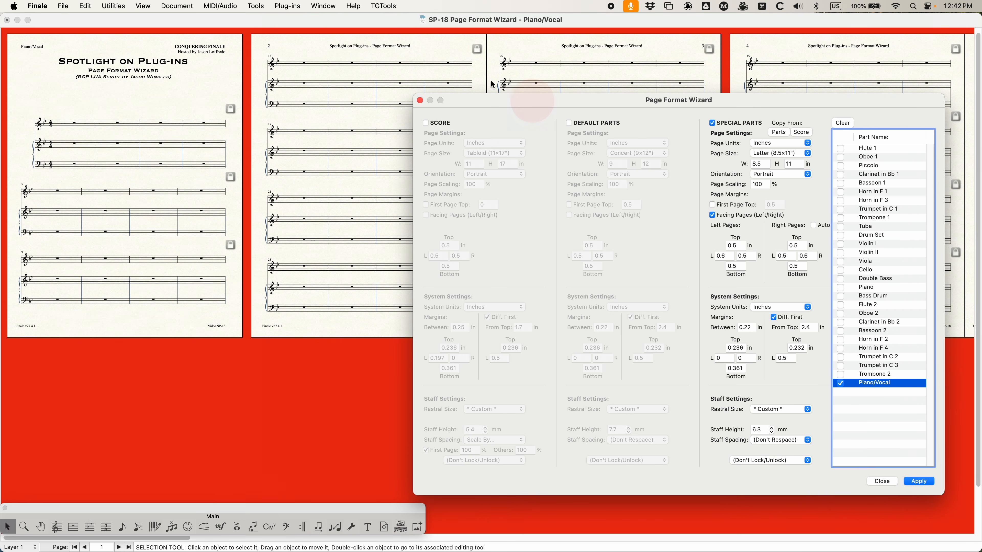
pyautogui.click(340, 96)
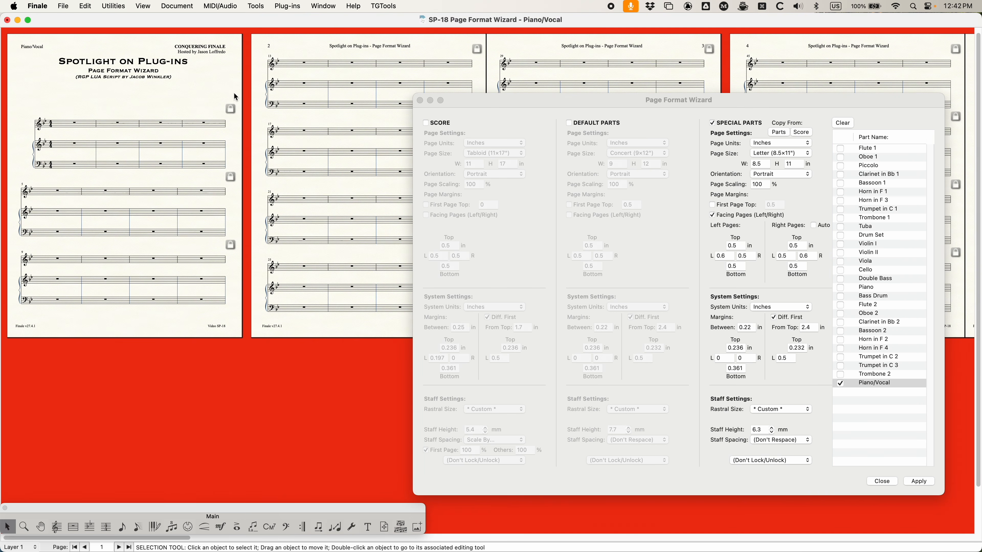
pyautogui.click(177, 6)
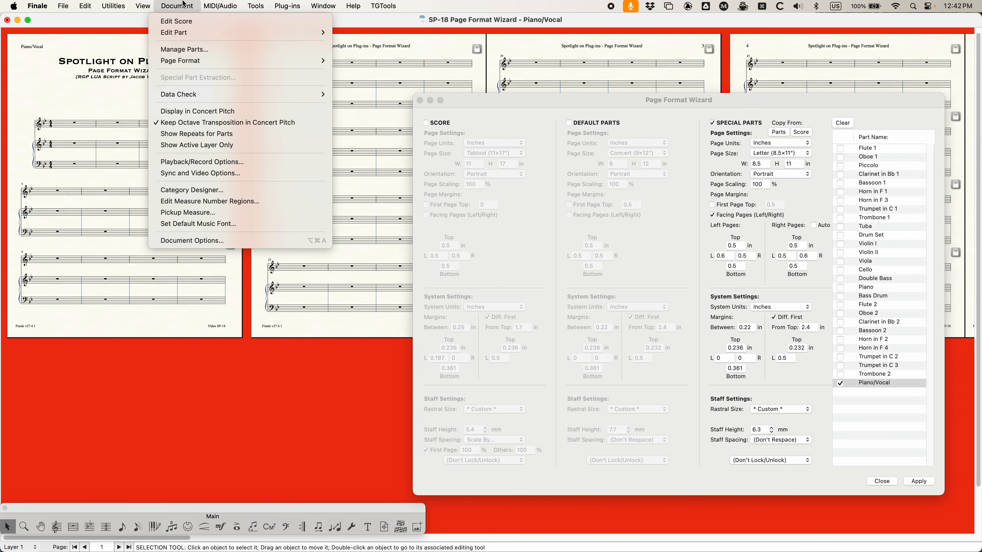
pyautogui.moveTo(196, 61)
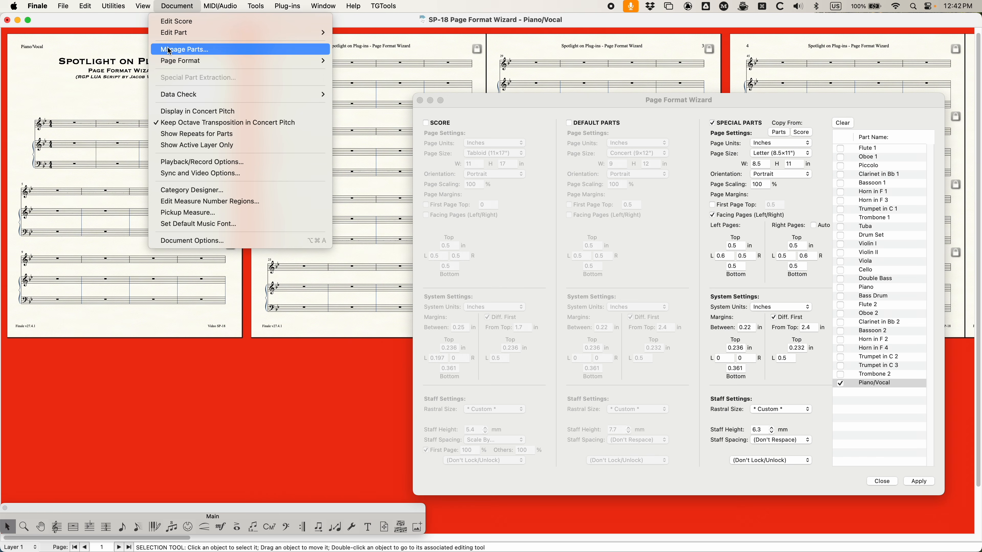
pyautogui.click(77, 55)
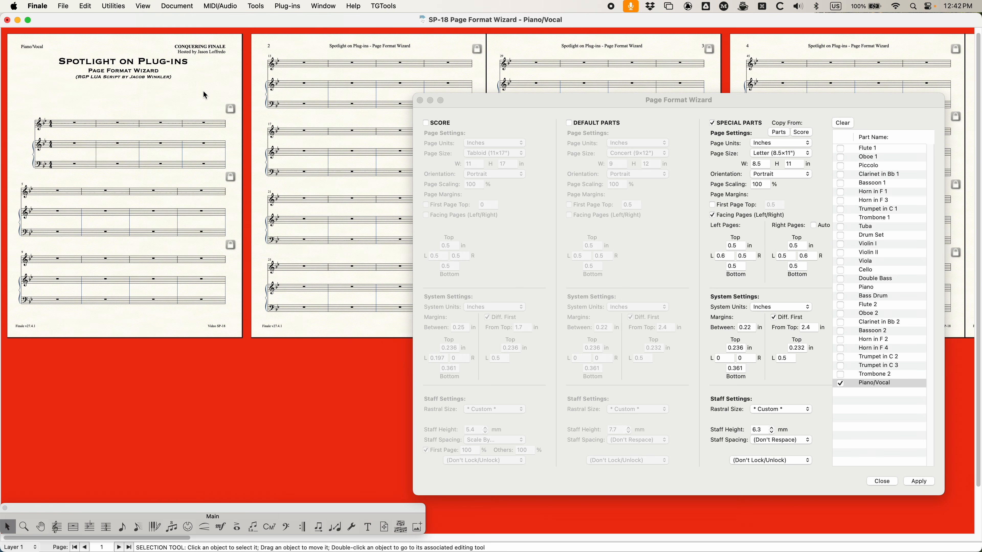
pyautogui.moveTo(599, 99); pyautogui.dragTo(485, 71)
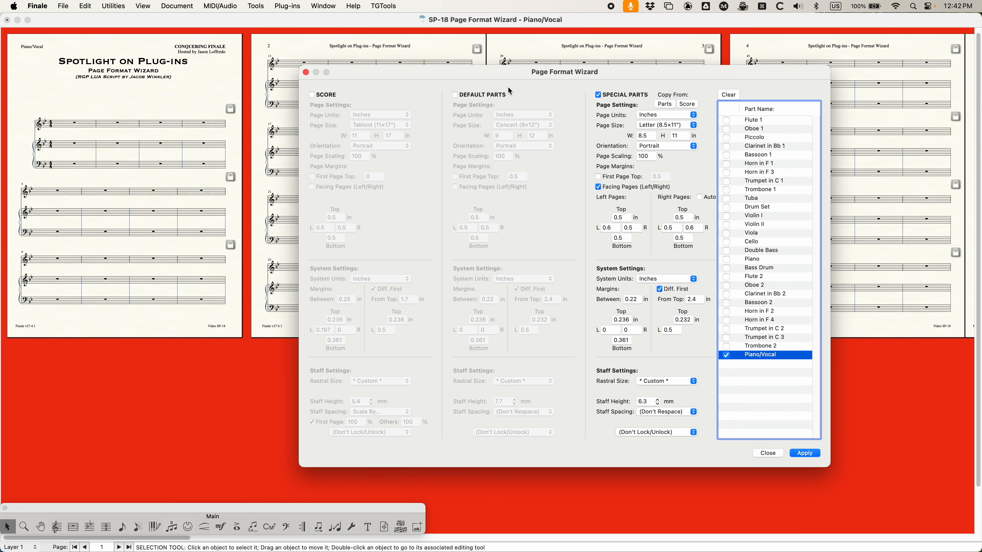
pyautogui.click(455, 95)
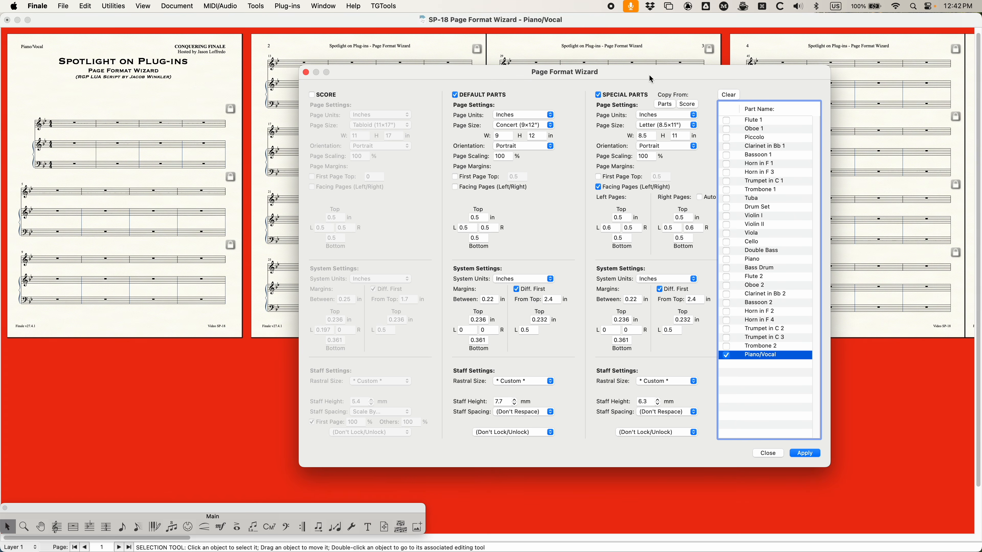
pyautogui.click(455, 95)
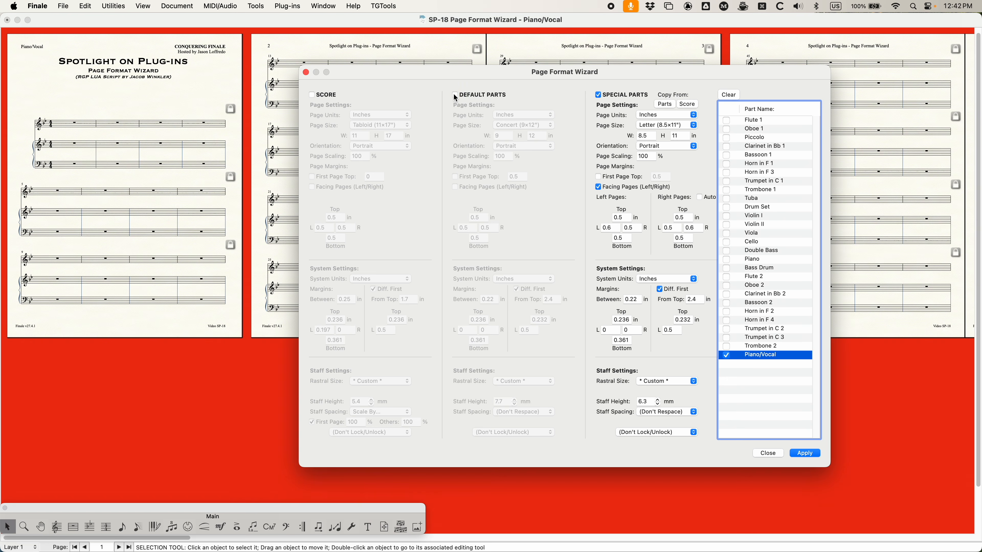
# Step: Display the Piano part in the document and keep its first page visible beside the wizard
pyautogui.moveTo(637, 73); pyautogui.dragTo(681, 68)
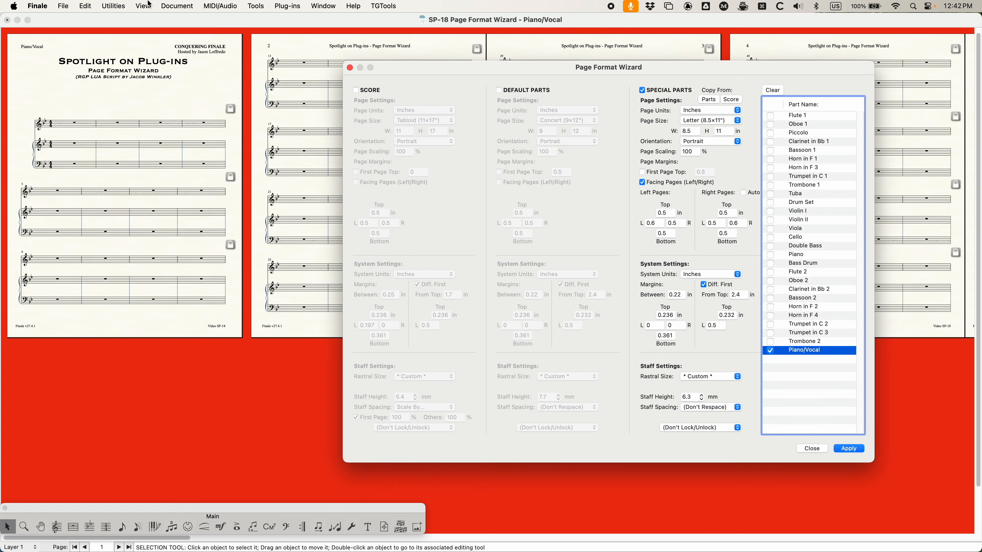
pyautogui.click(178, 6)
pyautogui.moveTo(217, 33)
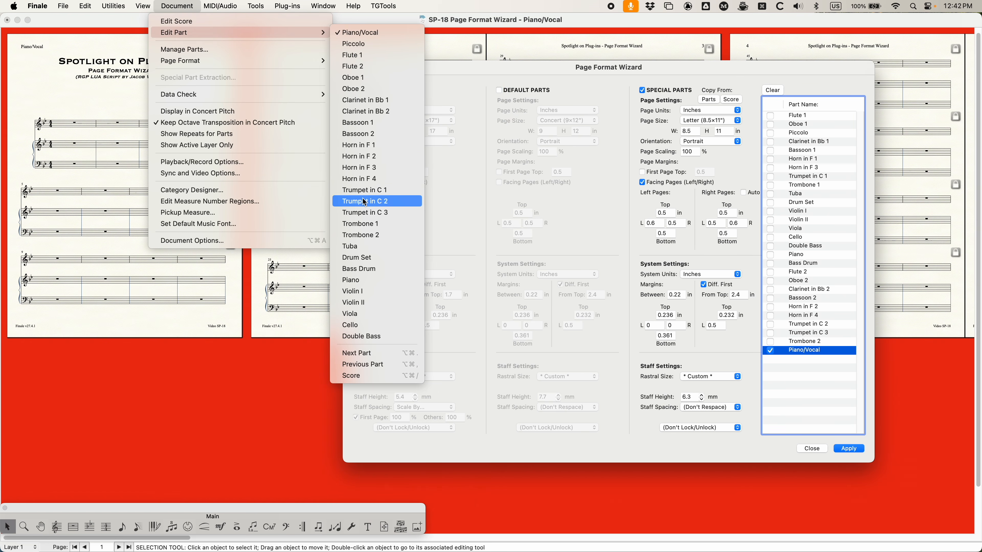
pyautogui.click(364, 280)
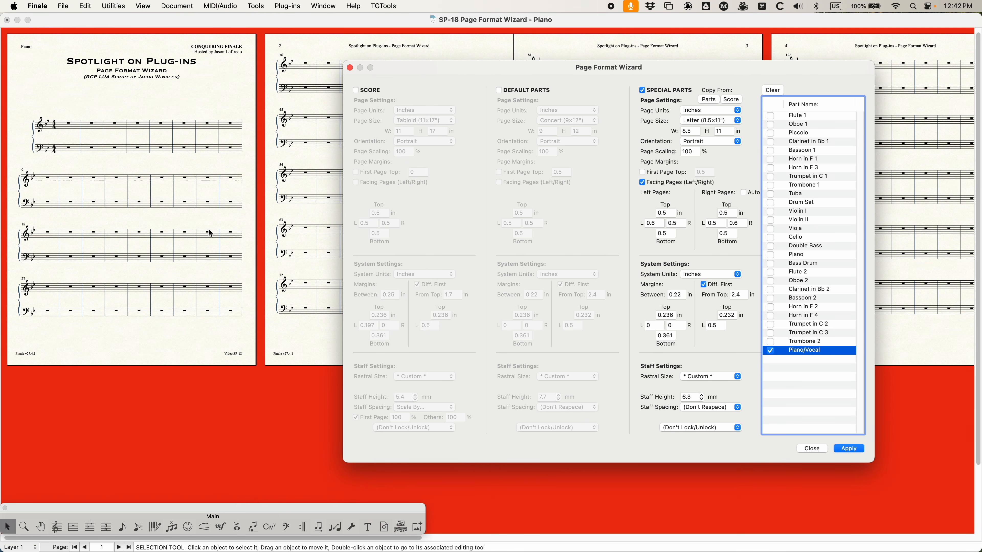
pyautogui.moveTo(530, 70); pyautogui.dragTo(444, 60)
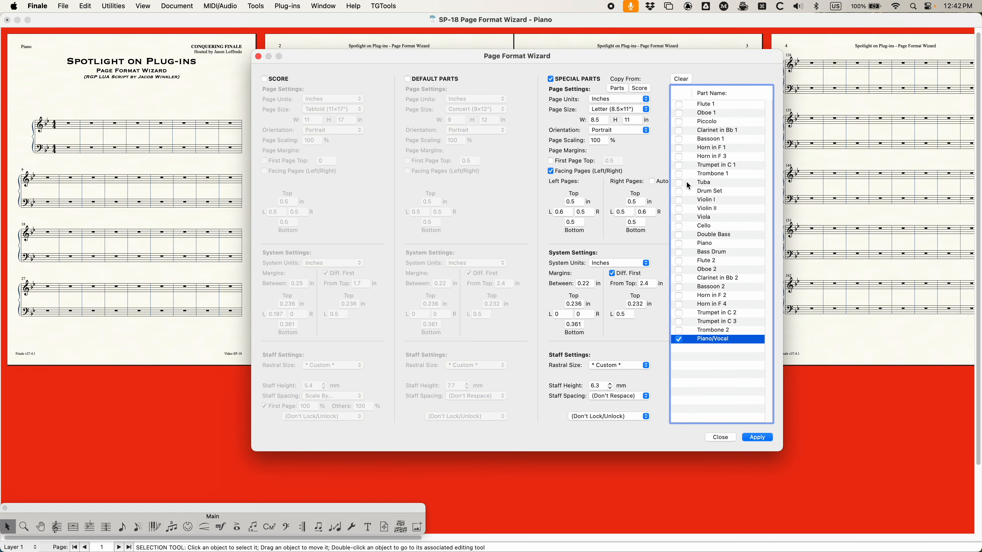
# Step: Raise the Special Parts Staff Height to 7.7 mm
pyautogui.click(610, 384)
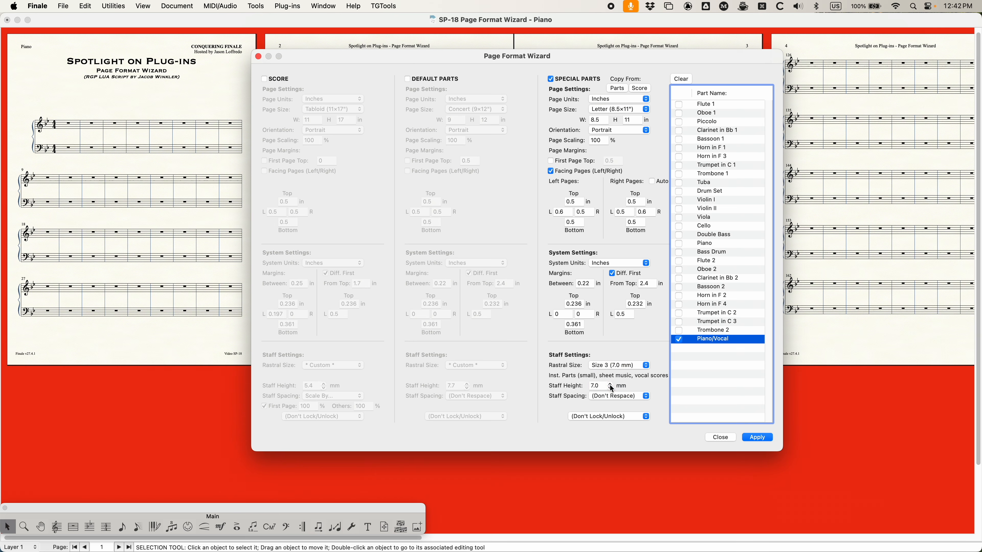
pyautogui.click(610, 384)
pyautogui.click(610, 384)
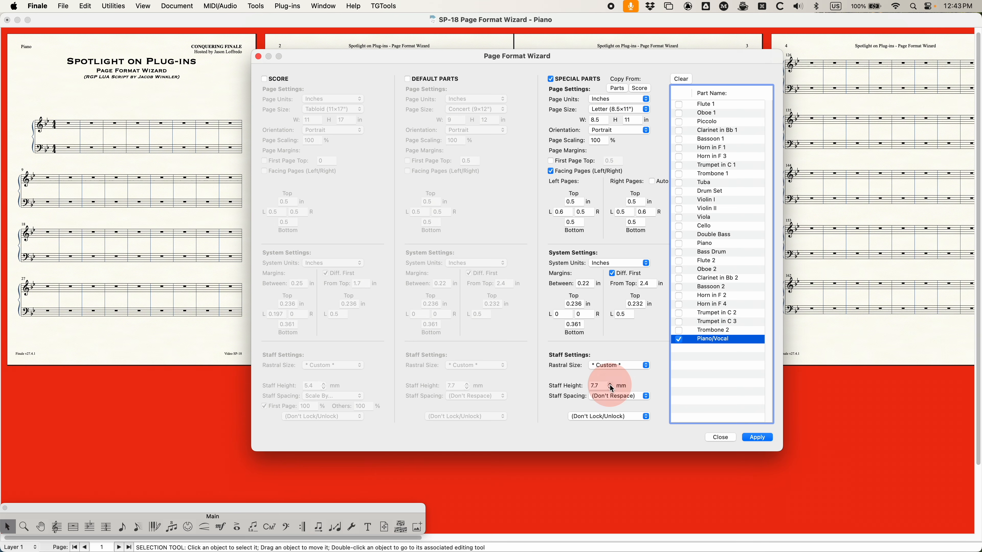
# Step: Select Piano instead of Piano/Vocal as the special part and apply the format
pyautogui.click(679, 340)
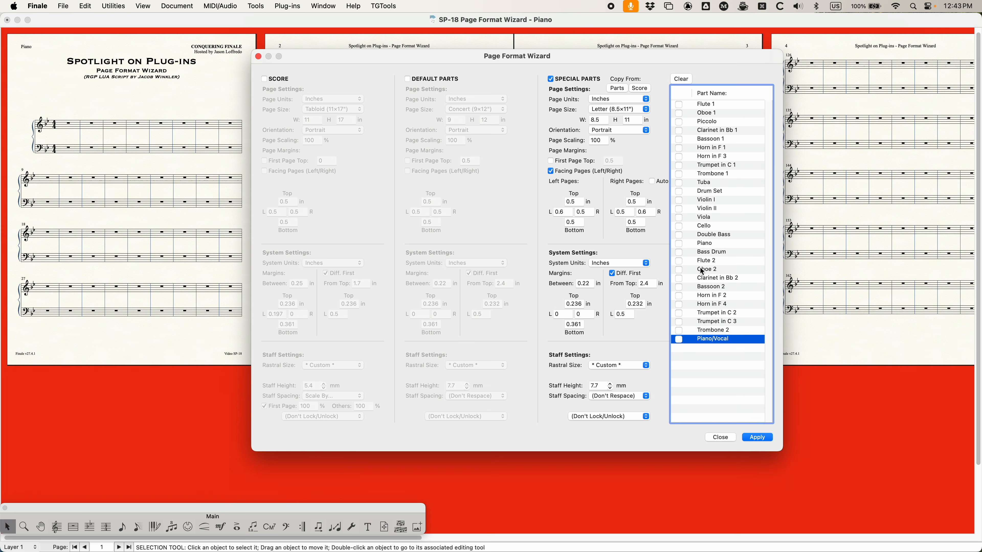
pyautogui.click(679, 244)
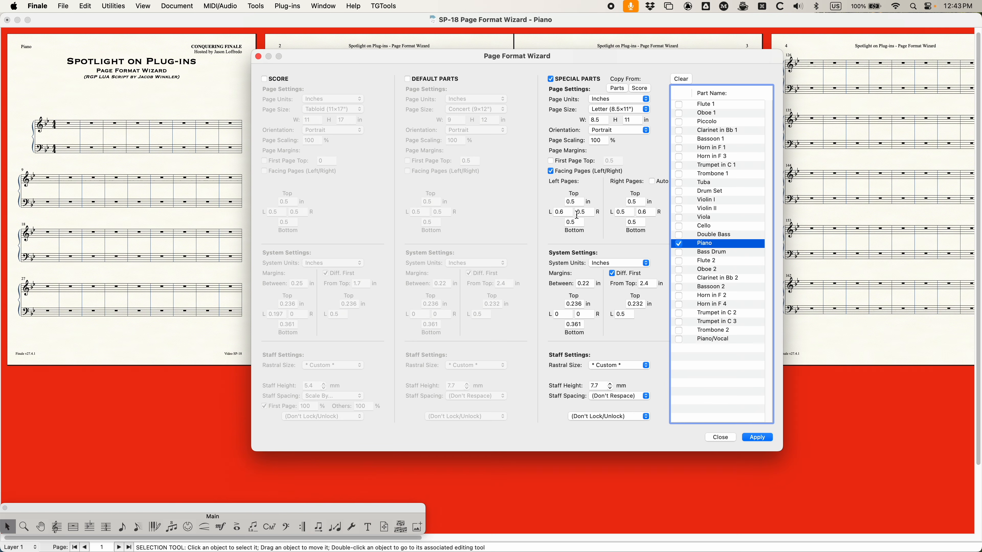
pyautogui.moveTo(452, 53); pyautogui.dragTo(474, 45)
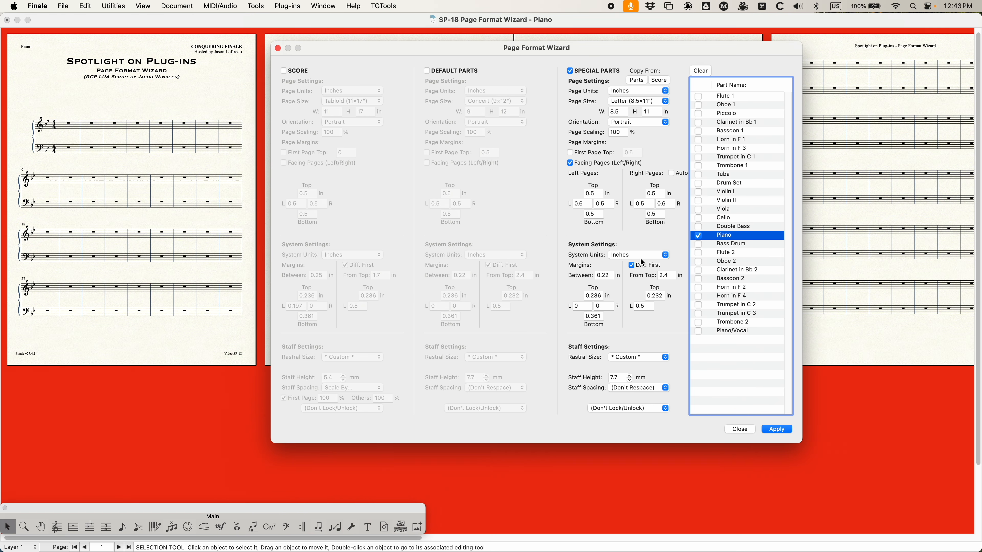
pyautogui.click(771, 429)
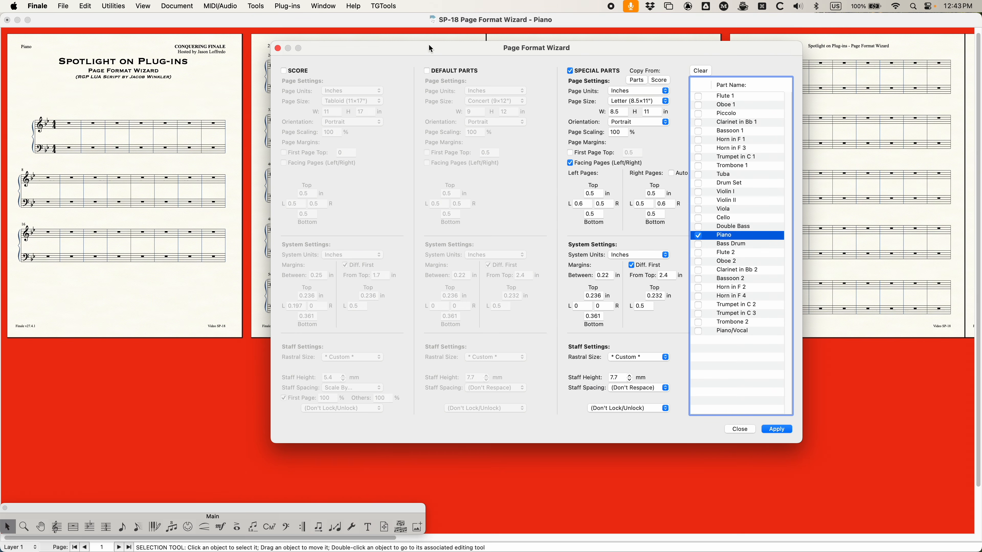
# Step: Set the Special Parts first-system From Top distance to 1.8 in, apply it, and move the wizard clear of the pages
pyautogui.moveTo(430, 48); pyautogui.dragTo(380, 35)
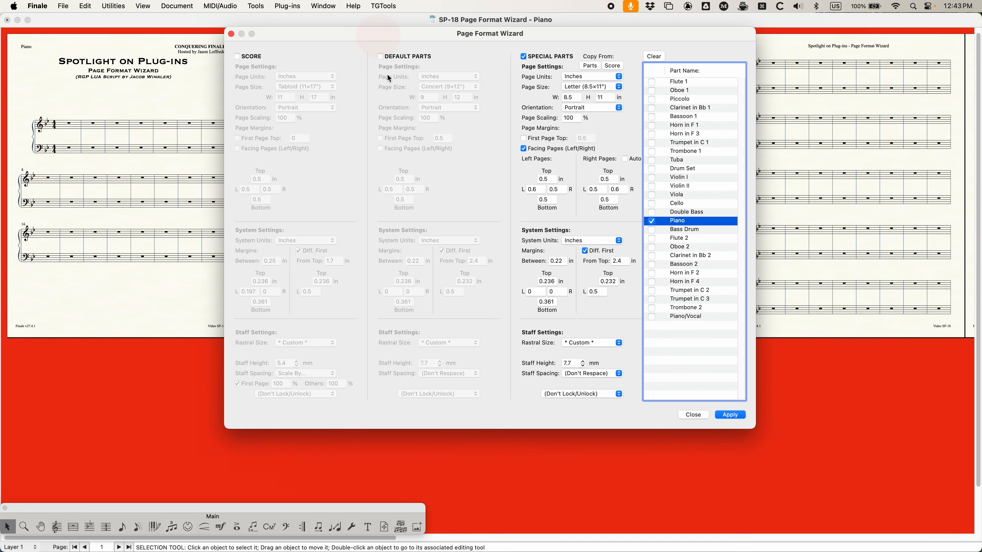
pyautogui.click(557, 262)
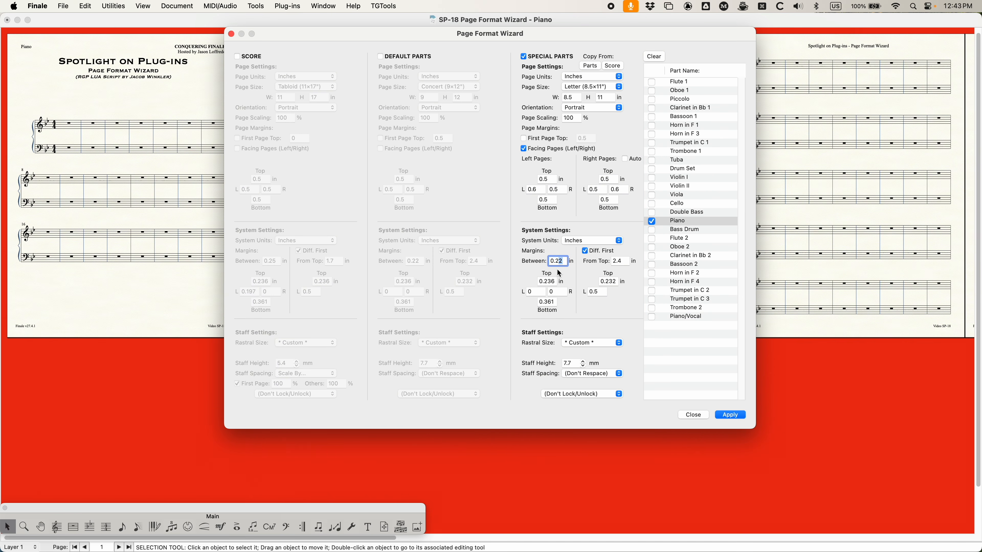
pyautogui.moveTo(624, 262); pyautogui.dragTo(576, 266)
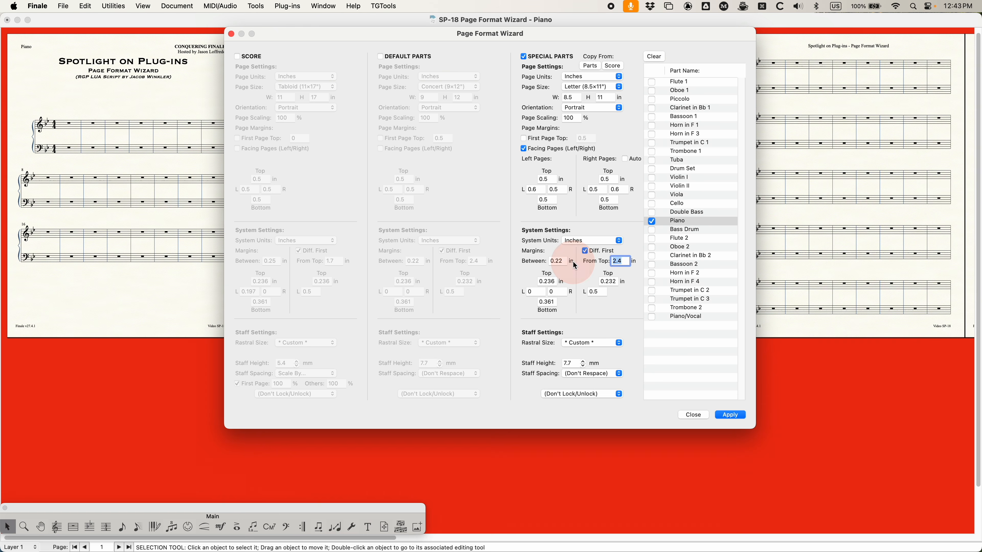
pyautogui.write('1.8')
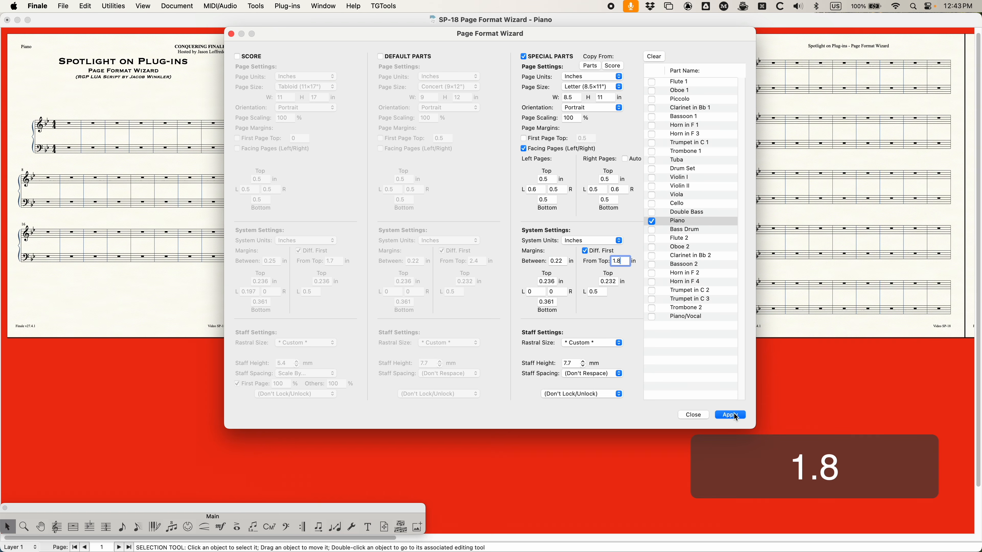
pyautogui.click(730, 415)
pyautogui.moveTo(430, 34); pyautogui.dragTo(702, 211)
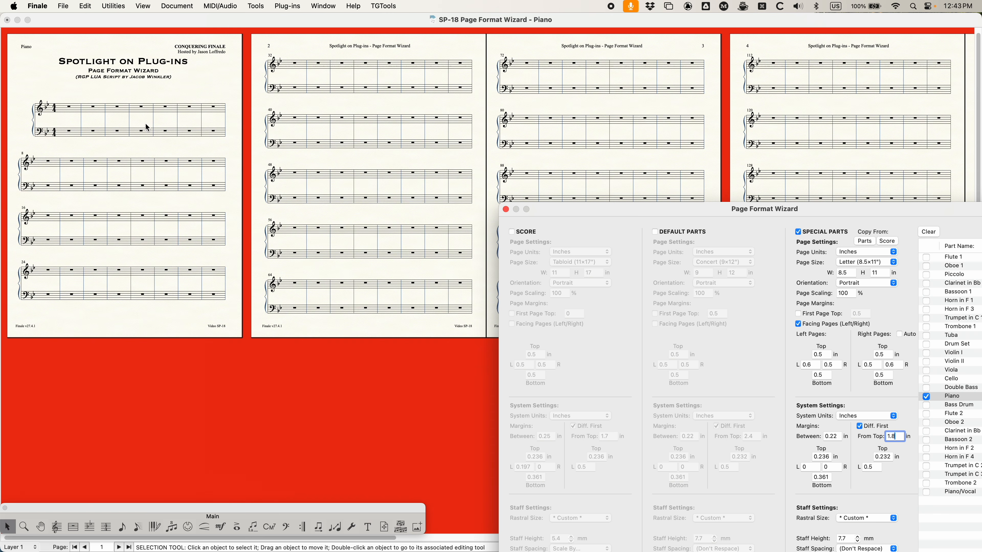
pyautogui.moveTo(683, 209); pyautogui.dragTo(417, 49)
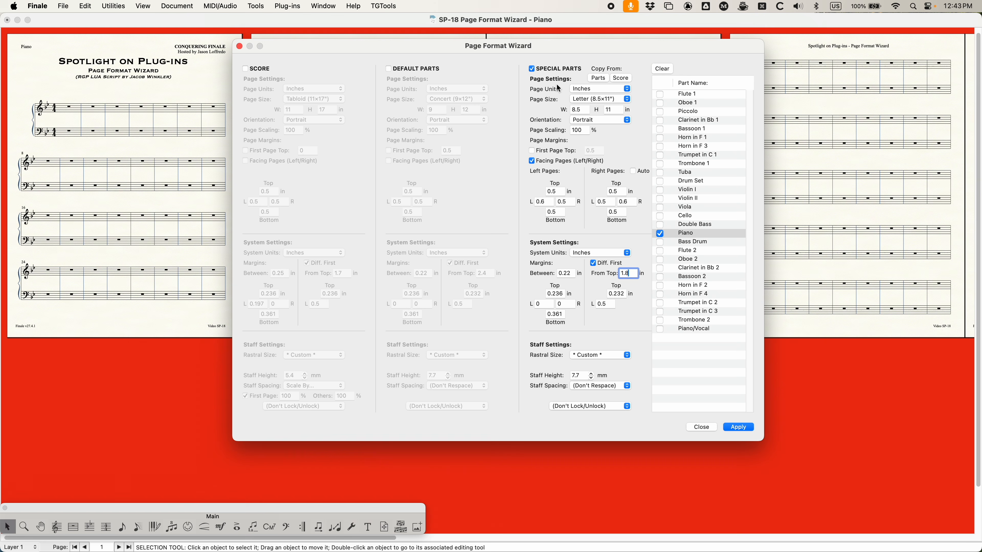
pyautogui.moveTo(343, 47); pyautogui.dragTo(537, 56)
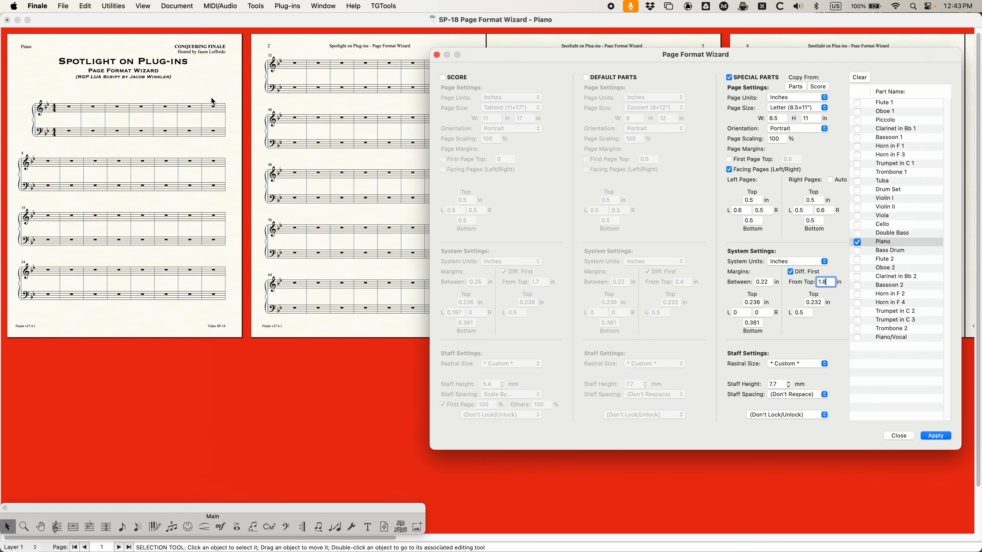
pyautogui.click(182, 7)
pyautogui.click(180, 5)
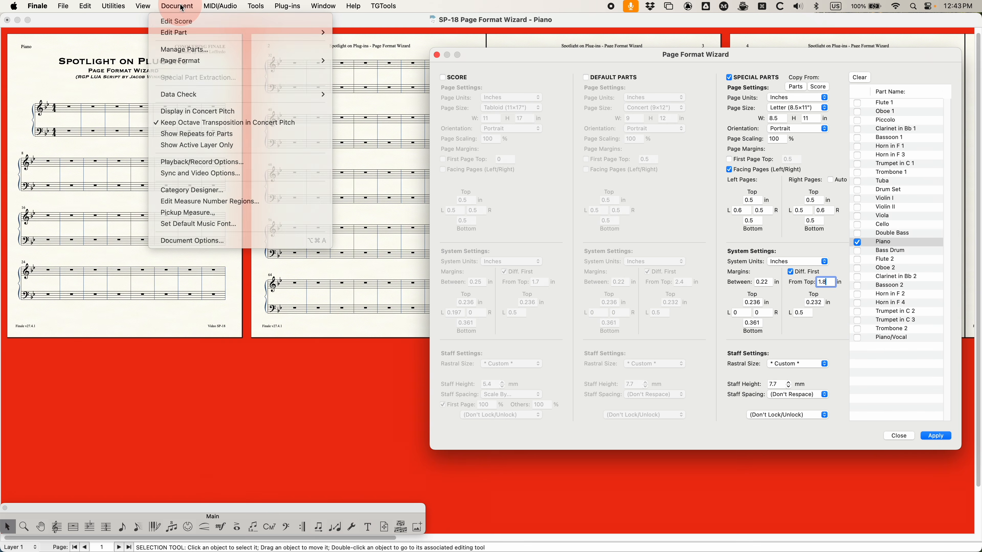
# Step: Enable the Default Parts and Score format sections in the wizard alongside Special Parts
pyautogui.moveTo(545, 55); pyautogui.dragTo(353, 49)
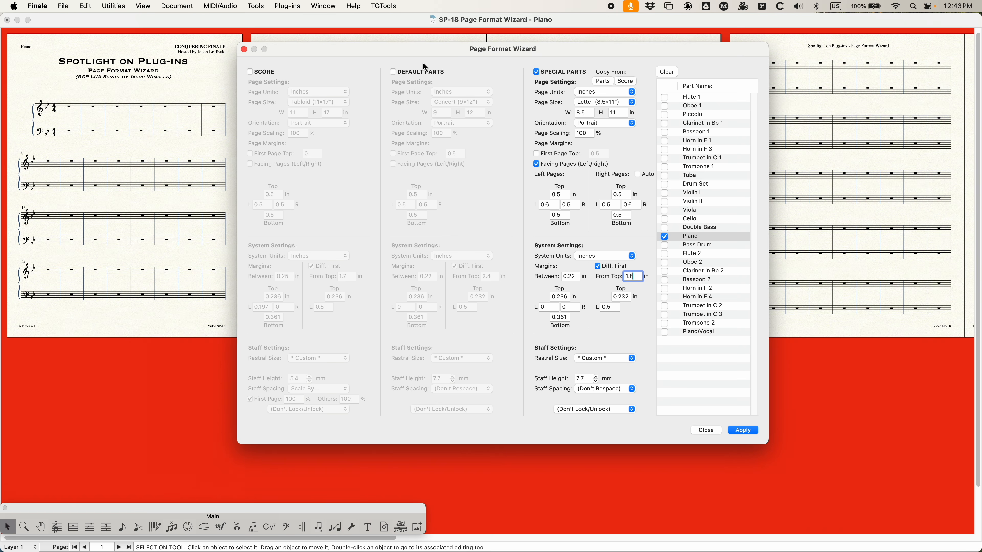
pyautogui.click(394, 72)
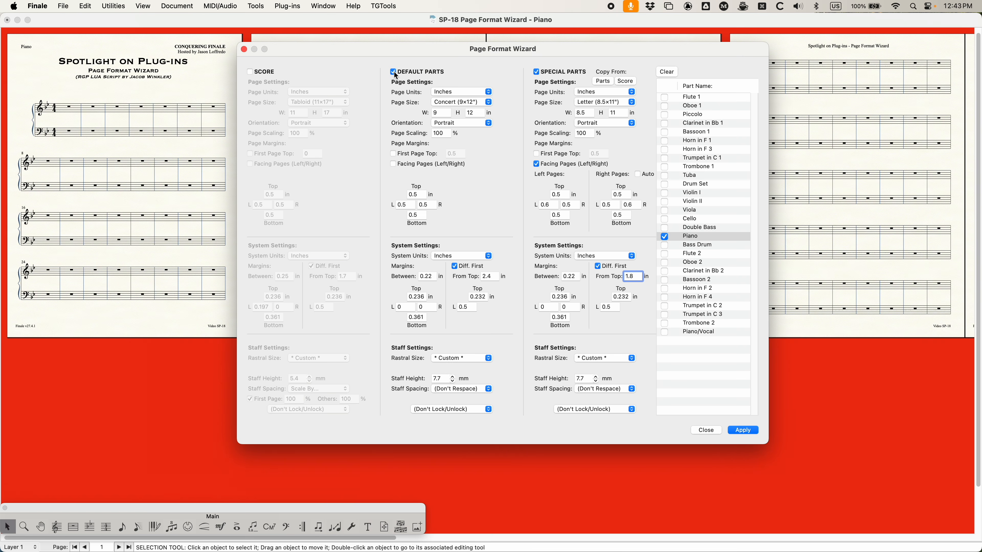
pyautogui.click(251, 73)
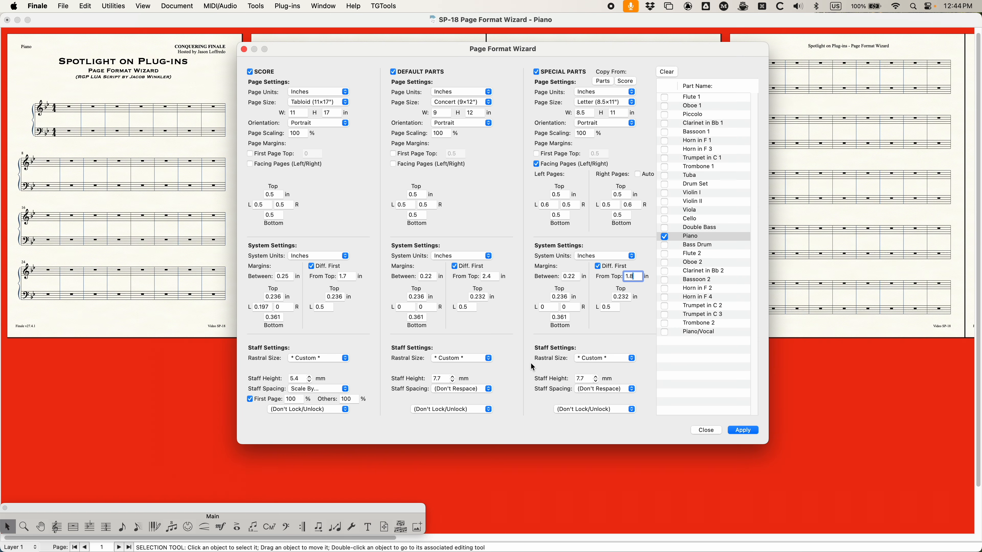
pyautogui.moveTo(446, 50); pyautogui.dragTo(401, 56)
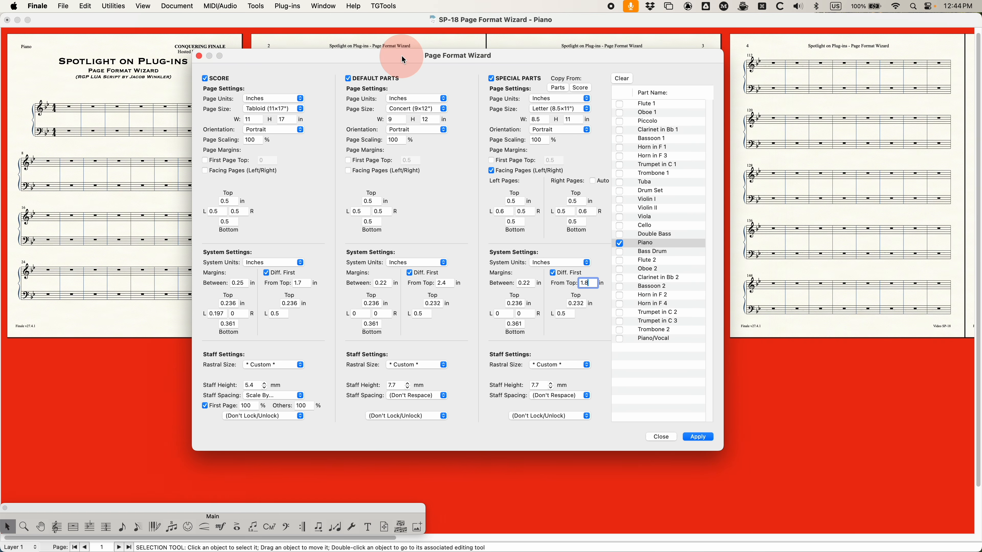